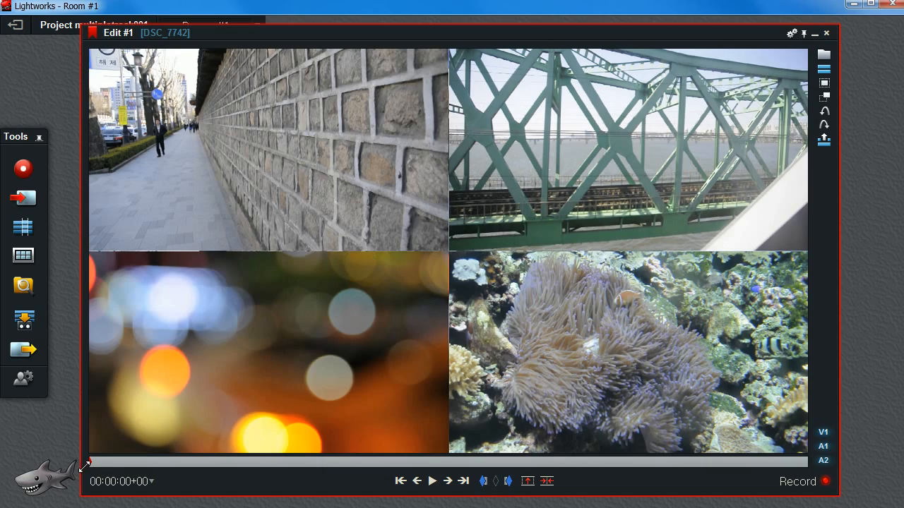
Play the existing multi-track edit from its start to preview the four-clip layout.
{"action": "left_click_drag", "start_coordinate": [93, 462], "coordinate": [82, 463]}
{"action": "key", "text": "space"}
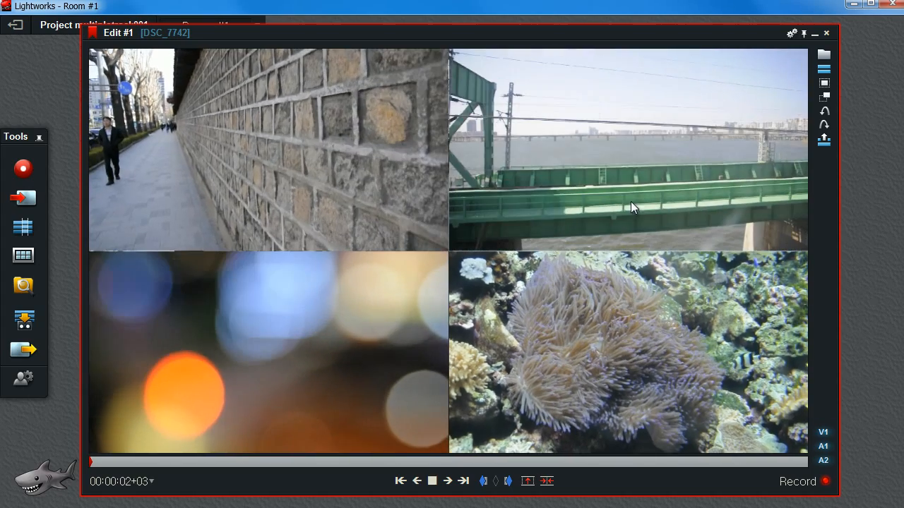
Open project 002 and play its edit from the start to preview the three-clip layout.
{"action": "left_click", "coordinate": [14, 25]}
{"action": "double_click", "coordinate": [463, 290]}
{"action": "left_click_drag", "start_coordinate": [124, 447], "coordinate": [111, 445]}
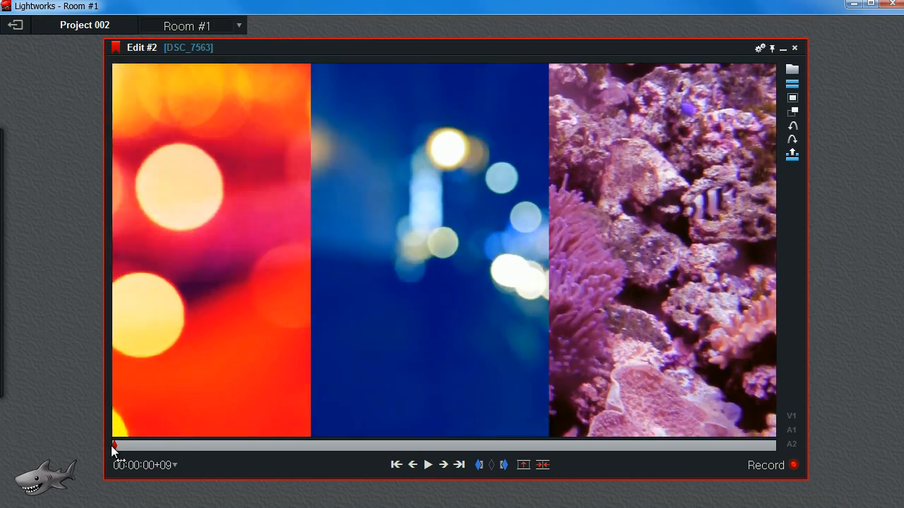
{"action": "key", "text": "space"}
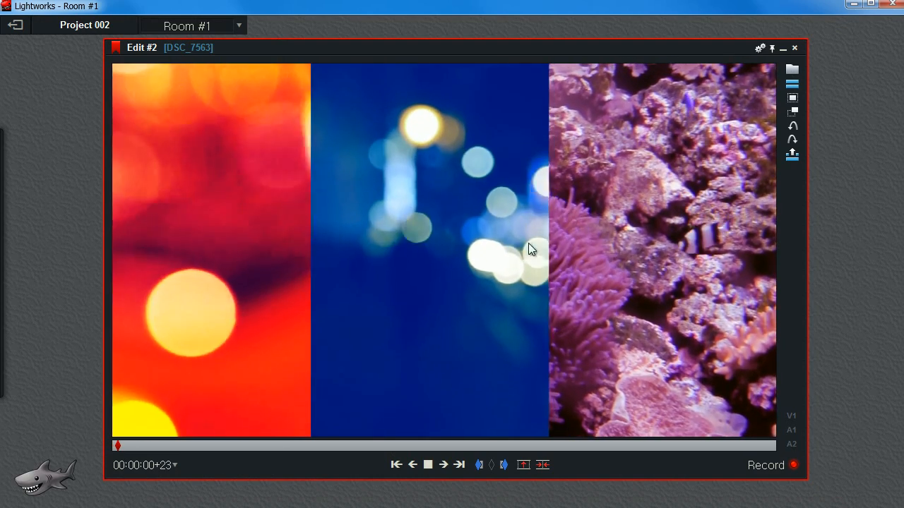
{"action": "key", "text": "space"}
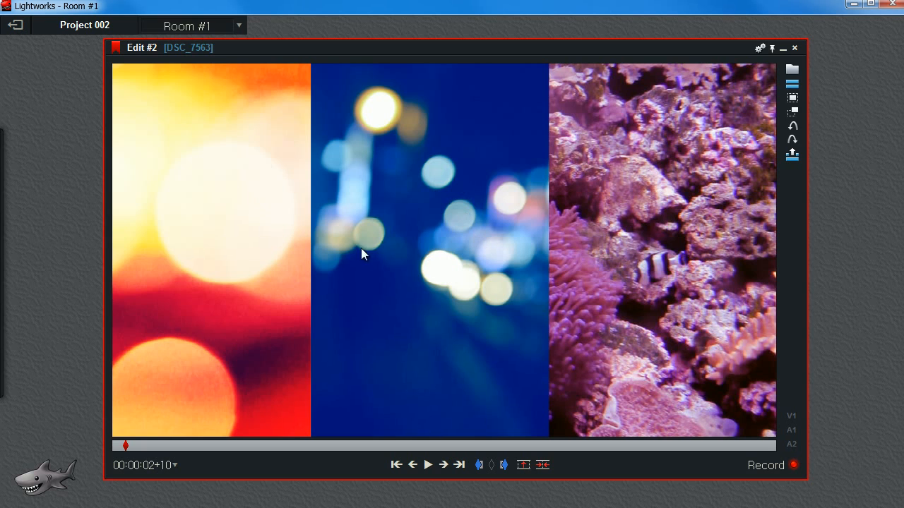
Return to the projects browser and create a new project named 003.
{"action": "left_click", "coordinate": [16, 25]}
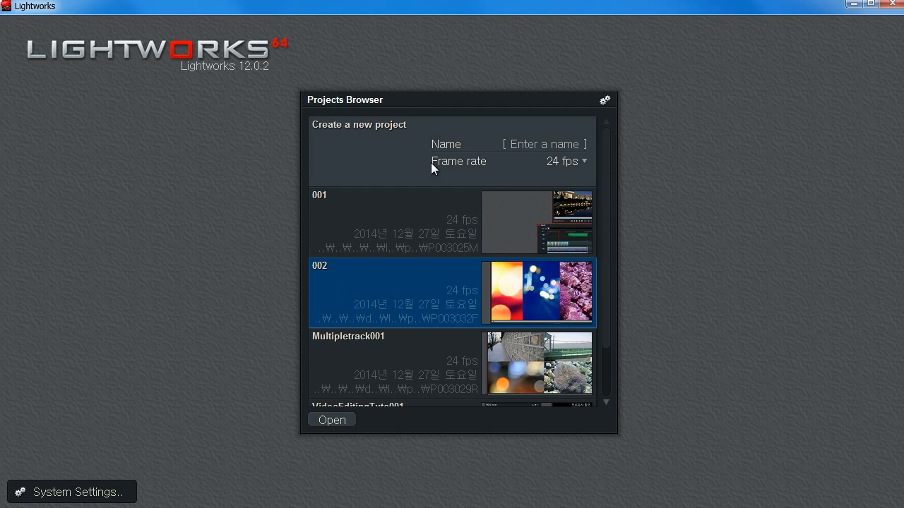
{"action": "left_click", "coordinate": [527, 145]}
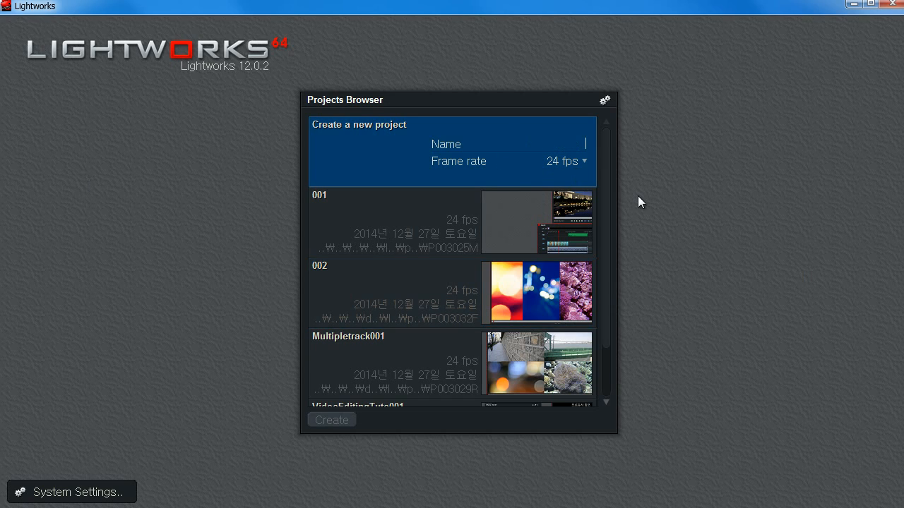
{"action": "type", "text": "033"}
{"action": "key", "text": "BackSpace"}
{"action": "key", "text": "BackSpace"}
{"action": "type", "text": "03"}
{"action": "left_click", "coordinate": [341, 420]}
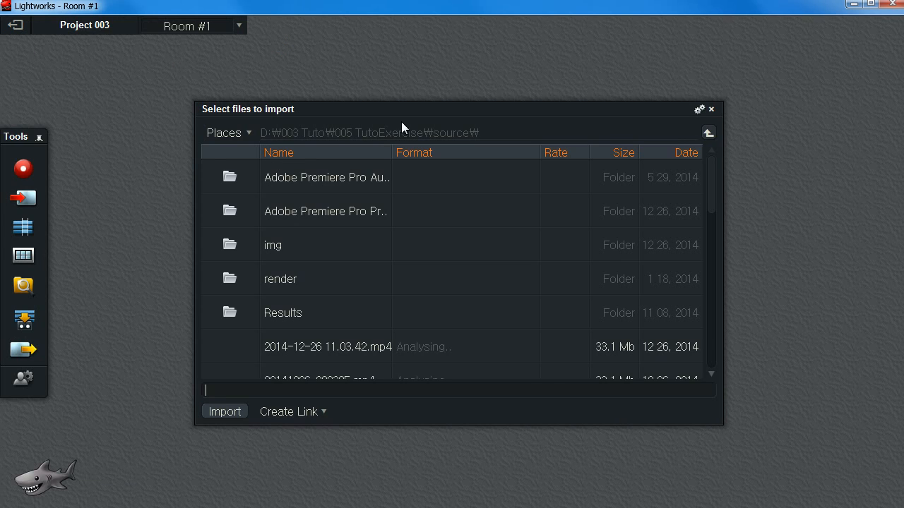
Import the clips DSC_7371, DSC_7540, DSC_7563 and DSC_7675 from the source folder.
{"action": "left_click_drag", "start_coordinate": [419, 109], "coordinate": [405, 103]}
{"action": "scroll", "coordinate": [269, 251], "scroll_direction": "down", "scroll_amount": 3}
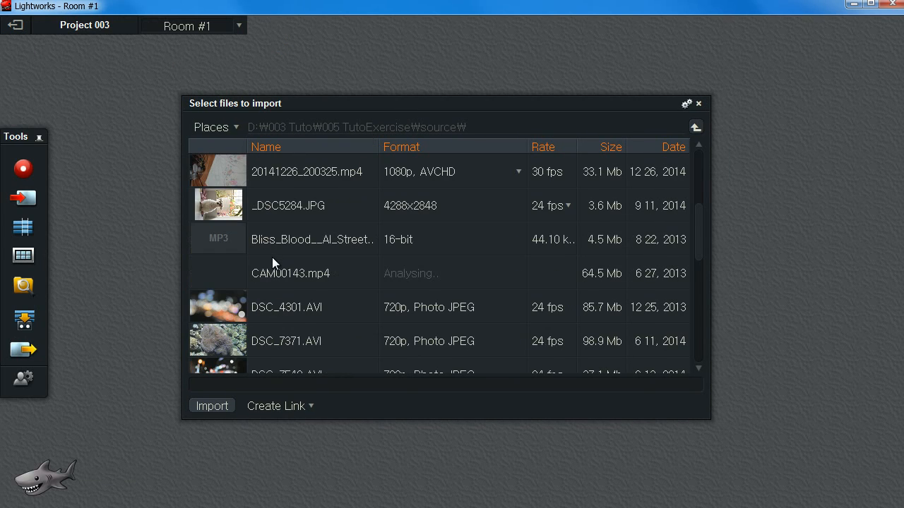
{"action": "left_click", "coordinate": [286, 307]}
{"action": "scroll", "coordinate": [285, 308], "scroll_direction": "down", "scroll_amount": 1}
{"action": "left_click", "coordinate": [287, 249]}
{"action": "left_click", "coordinate": [295, 339], "text": "shift"}
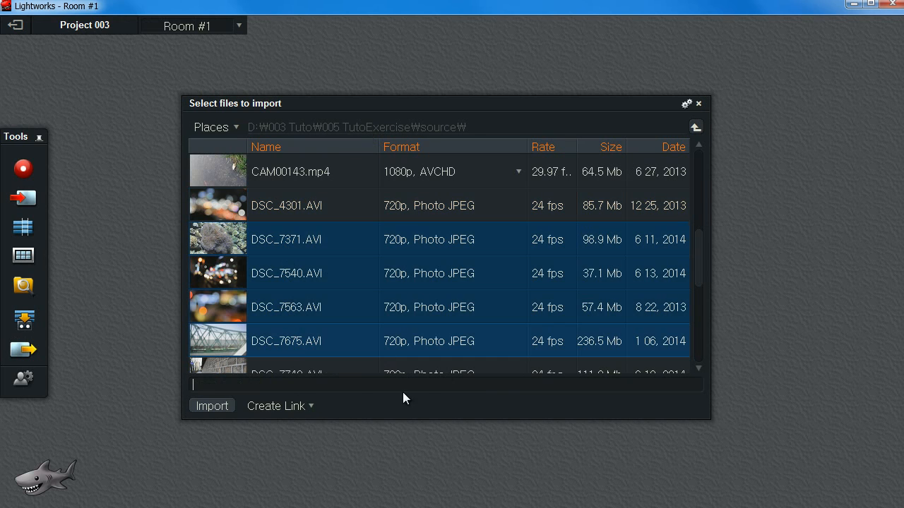
{"action": "left_click", "coordinate": [220, 407]}
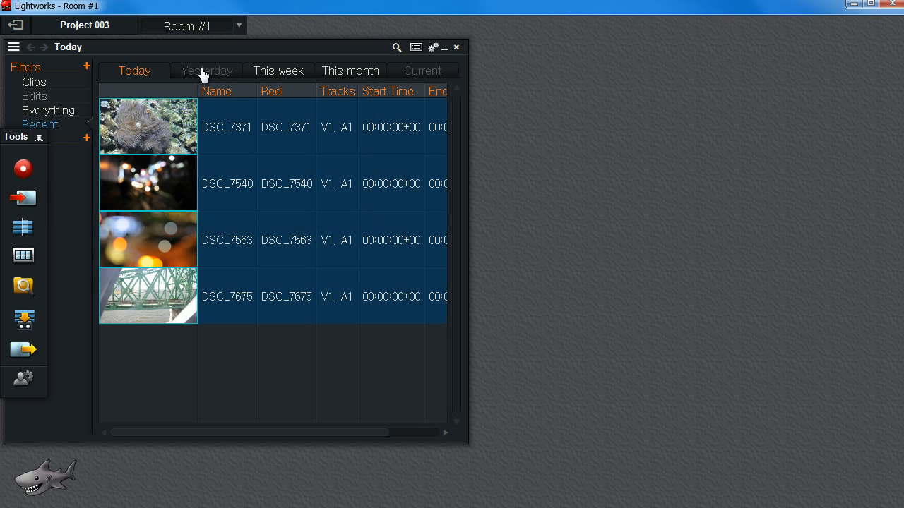
Keep the imported clips as a bin and move the bin window aside.
{"action": "left_click", "coordinate": [87, 139]}
{"action": "left_click_drag", "start_coordinate": [215, 47], "coordinate": [270, 50]}
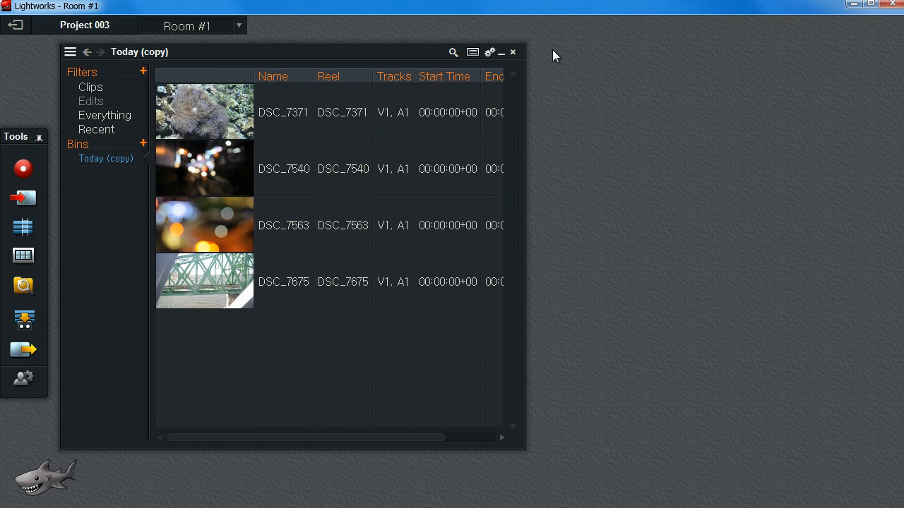
Create a new edit, scrub through its timeline, and arrange its viewer and timeline windows.
{"action": "left_click", "coordinate": [21, 228]}
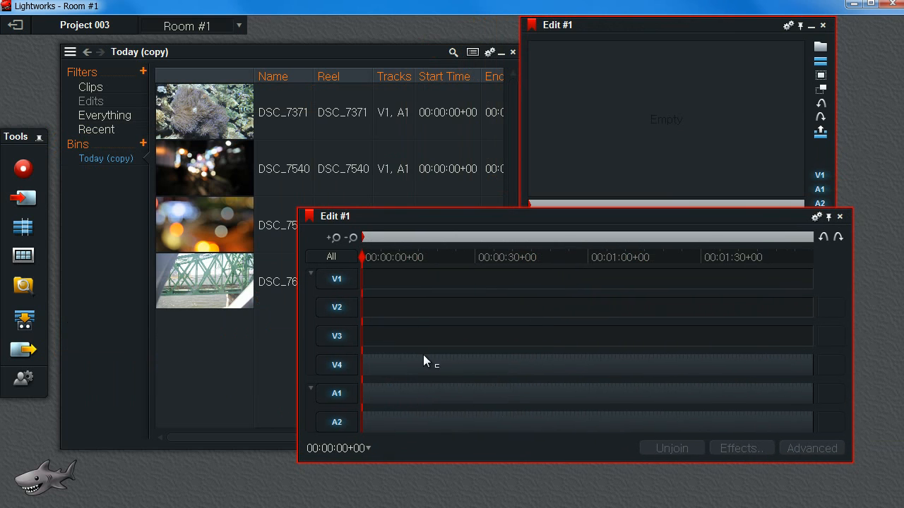
{"action": "left_click_drag", "start_coordinate": [361, 262], "coordinate": [407, 261]}
{"action": "left_click_drag", "start_coordinate": [433, 313], "coordinate": [902, 286]}
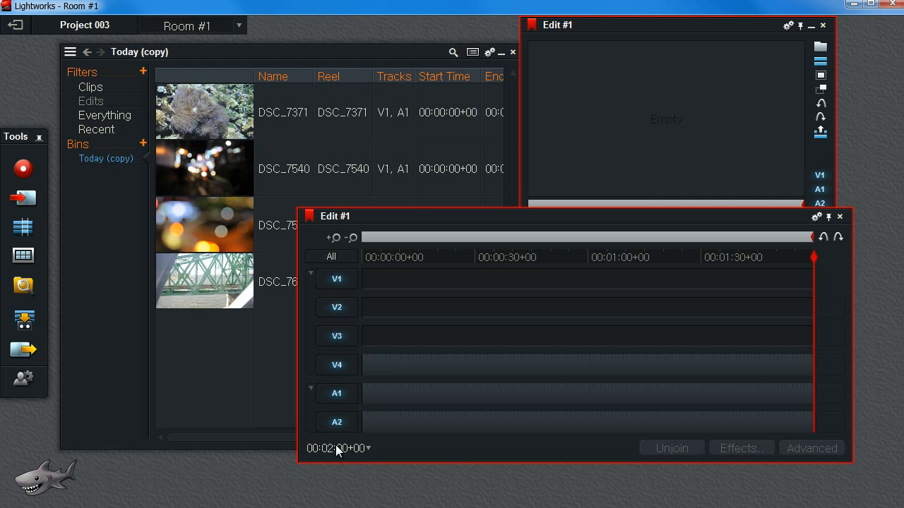
{"action": "left_click_drag", "start_coordinate": [762, 251], "coordinate": [323, 298]}
{"action": "left_click_drag", "start_coordinate": [492, 235], "coordinate": [540, 268]}
{"action": "left_click_drag", "start_coordinate": [607, 28], "coordinate": [658, 28]}
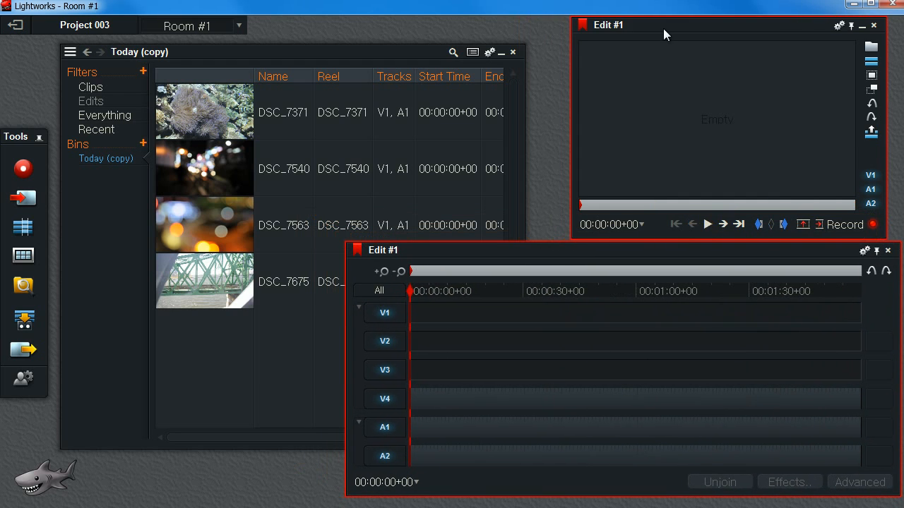
Set the new edit length to 7 minutes in the new edit settings.
{"action": "right_click", "coordinate": [24, 238]}
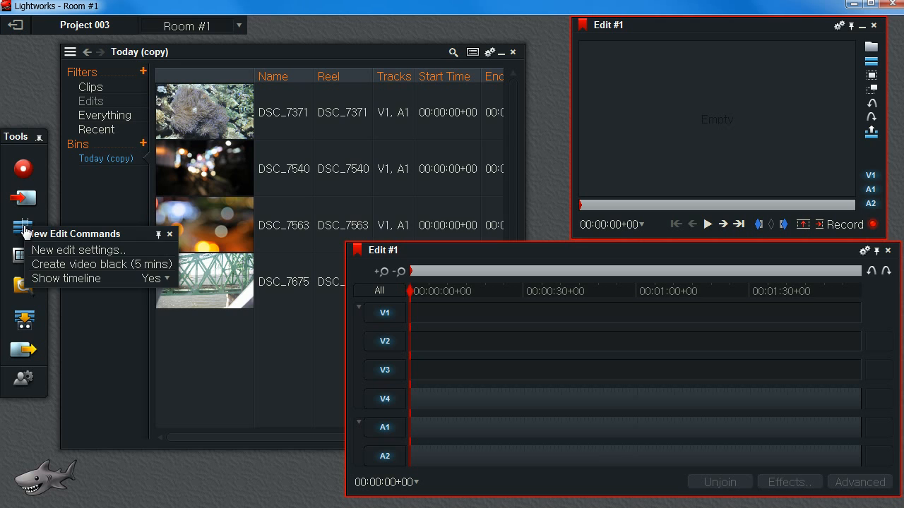
{"action": "left_click", "coordinate": [59, 253]}
{"action": "left_click_drag", "start_coordinate": [159, 165], "coordinate": [682, 73]}
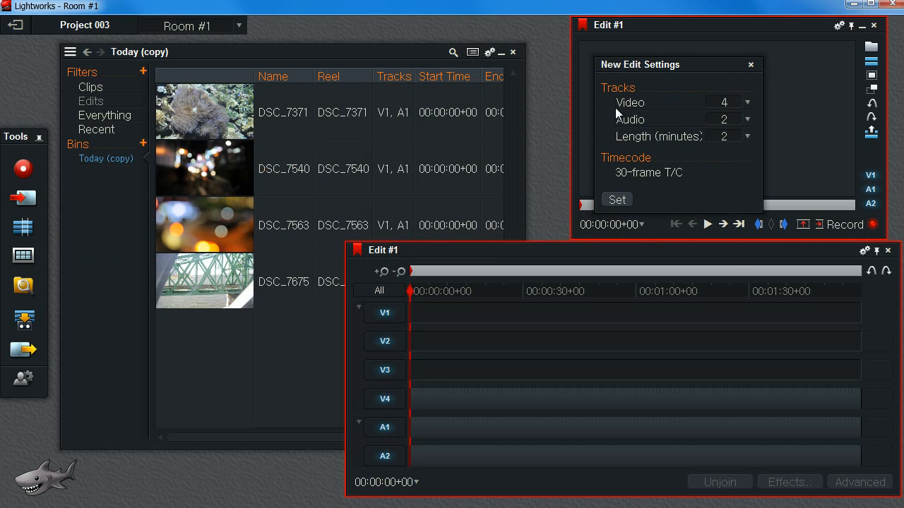
{"action": "left_click", "coordinate": [748, 104]}
{"action": "left_click", "coordinate": [750, 105]}
{"action": "left_click", "coordinate": [747, 138]}
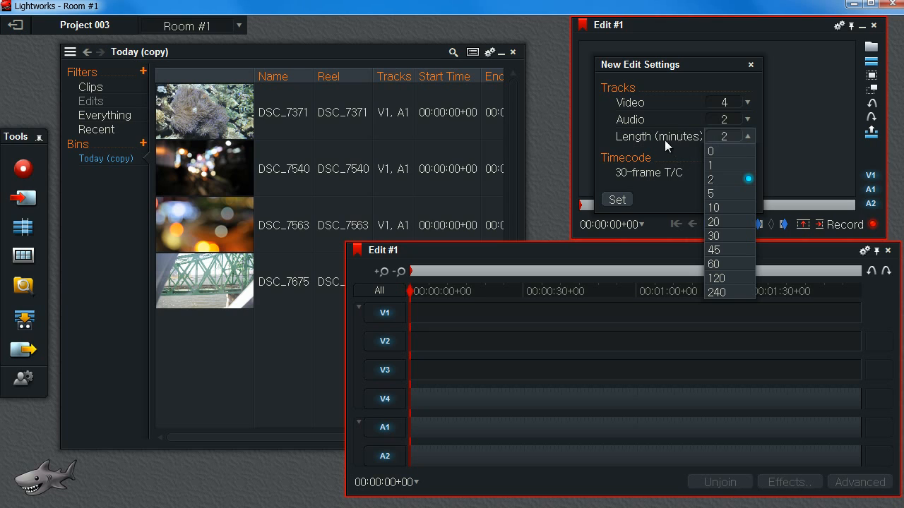
{"action": "left_click", "coordinate": [726, 177]}
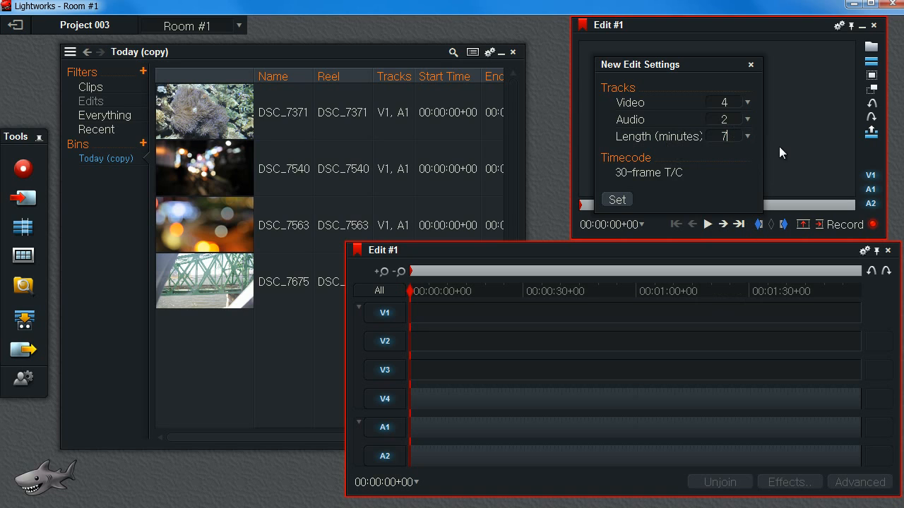
{"action": "left_click_drag", "start_coordinate": [736, 137], "coordinate": [716, 134]}
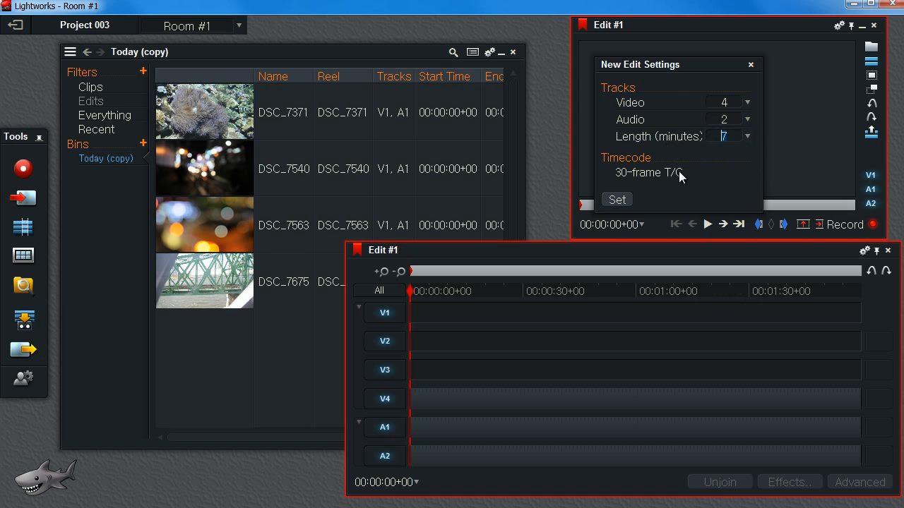
{"action": "left_click", "coordinate": [614, 201]}
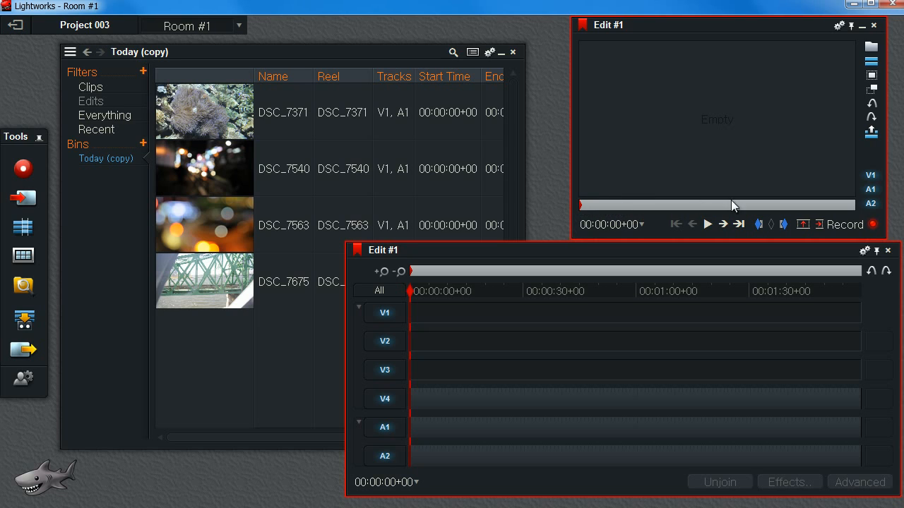
Create a second edit, scrub to the end of its timeline, and close its windows.
{"action": "left_click", "coordinate": [24, 226]}
{"action": "left_click_drag", "start_coordinate": [382, 163], "coordinate": [478, 174]}
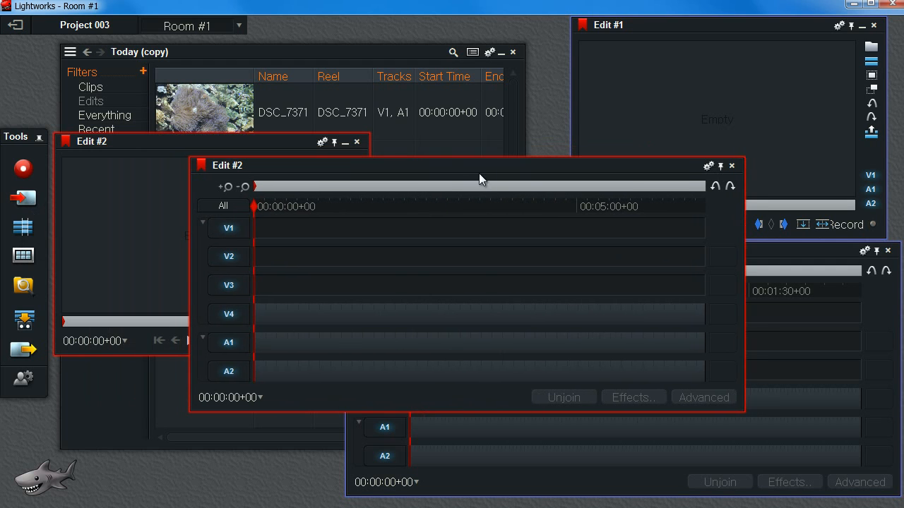
{"action": "left_click_drag", "start_coordinate": [262, 210], "coordinate": [710, 212]}
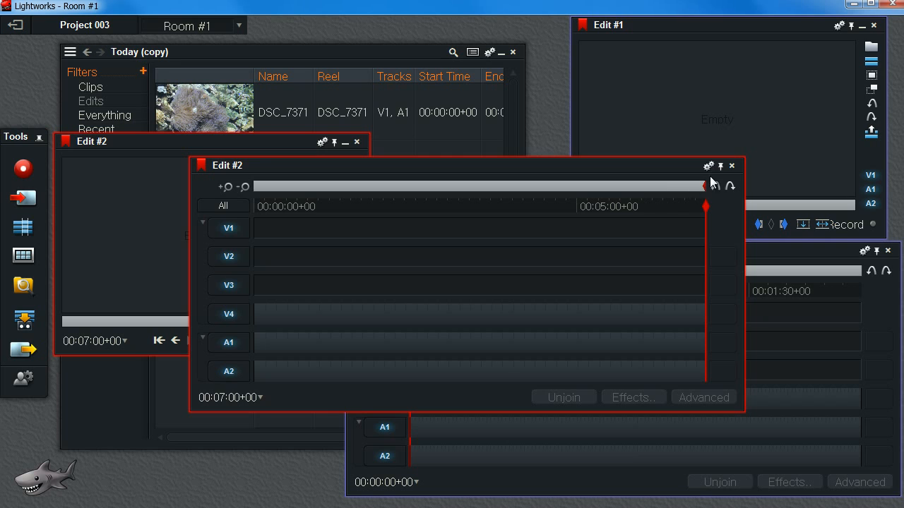
{"action": "left_click", "coordinate": [731, 165]}
{"action": "left_click", "coordinate": [357, 144]}
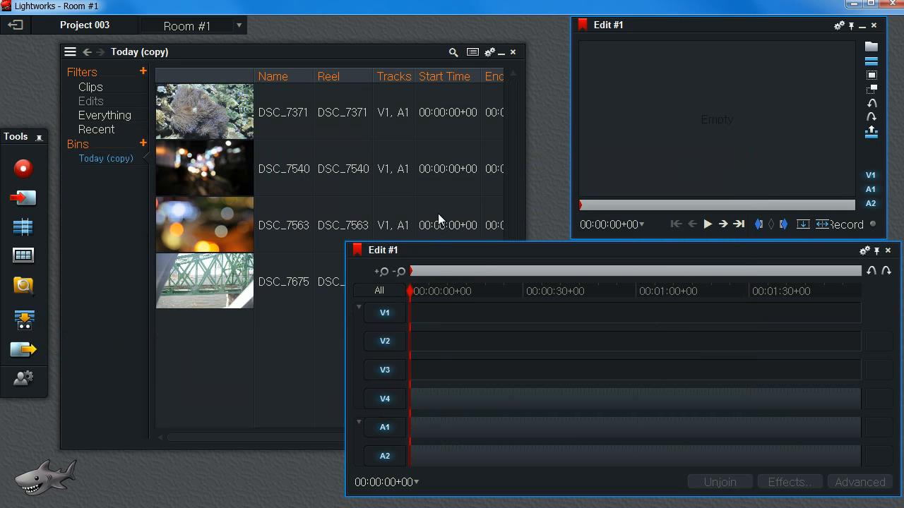
Disable audio tracks A1 and A2 and collapse the audio section of the timeline.
{"action": "left_click", "coordinate": [386, 430]}
{"action": "left_click", "coordinate": [385, 458]}
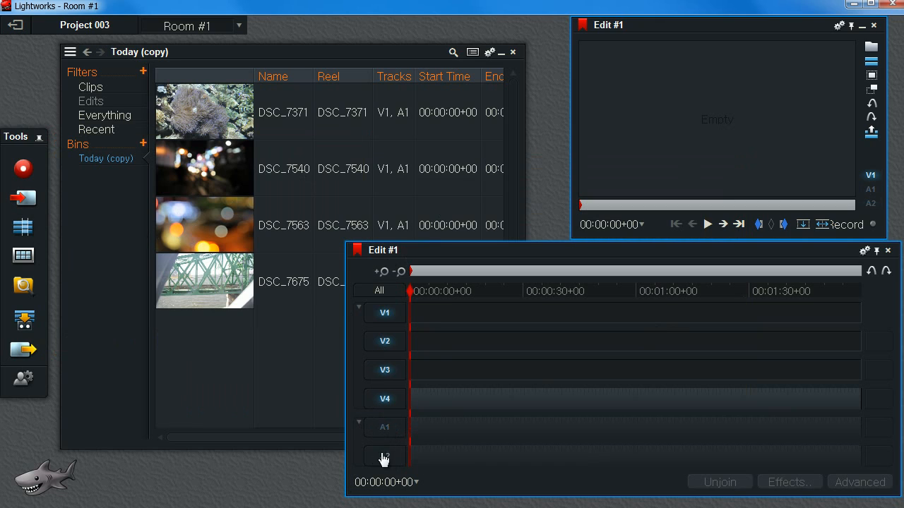
{"action": "left_click", "coordinate": [359, 424]}
{"action": "left_click_drag", "start_coordinate": [526, 250], "coordinate": [526, 279]}
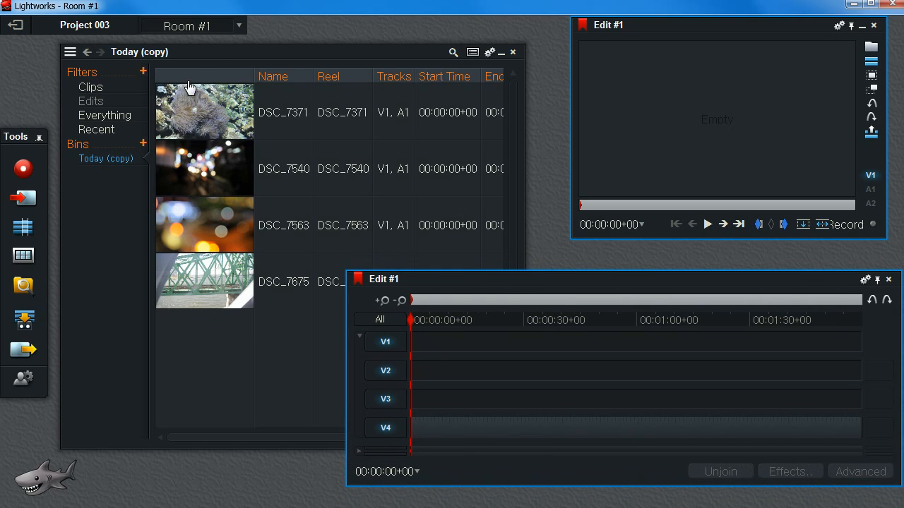
Move and narrow the bin window so it sits beside the timeline.
{"action": "left_click_drag", "start_coordinate": [220, 54], "coordinate": [259, 49]}
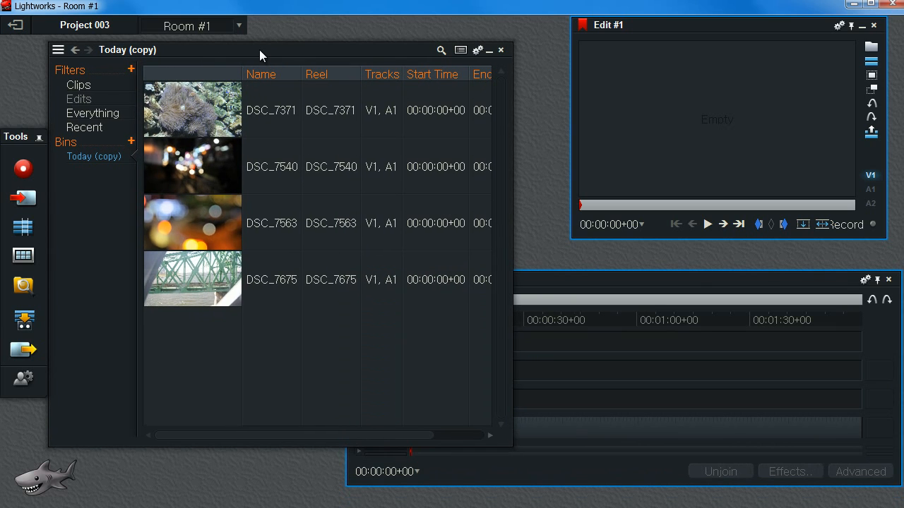
{"action": "left_click", "coordinate": [565, 283]}
{"action": "mouse_move", "coordinate": [181, 287]}
{"action": "left_mouse_down"}
{"action": "mouse_move", "coordinate": [393, 316]}
{"action": "mouse_move", "coordinate": [574, 399]}
{"action": "mouse_move", "coordinate": [554, 399]}
{"action": "mouse_move", "coordinate": [340, 287]}
{"action": "mouse_move", "coordinate": [188, 283]}
{"action": "left_mouse_up"}
{"action": "left_click_drag", "start_coordinate": [511, 255], "coordinate": [366, 270]}
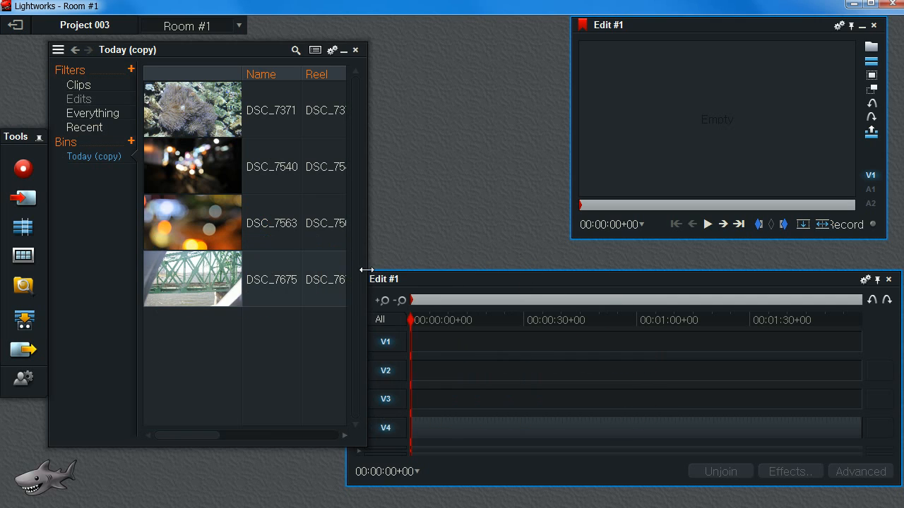
Try to drop DSC_7675 onto the timeline.
{"action": "left_click_drag", "start_coordinate": [187, 289], "coordinate": [472, 423]}
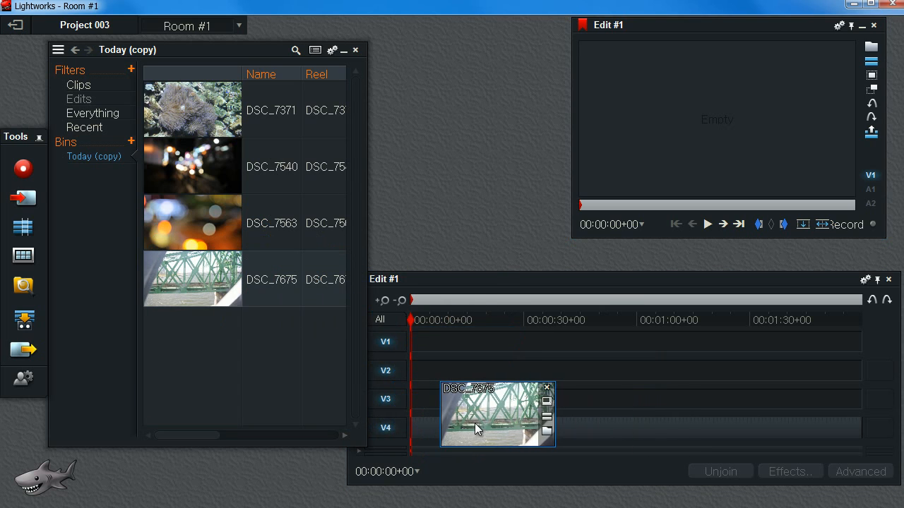
{"action": "left_click", "coordinate": [549, 390]}
{"action": "left_click", "coordinate": [495, 346]}
{"action": "left_click_drag", "start_coordinate": [423, 322], "coordinate": [454, 326]}
{"action": "left_click", "coordinate": [705, 478]}
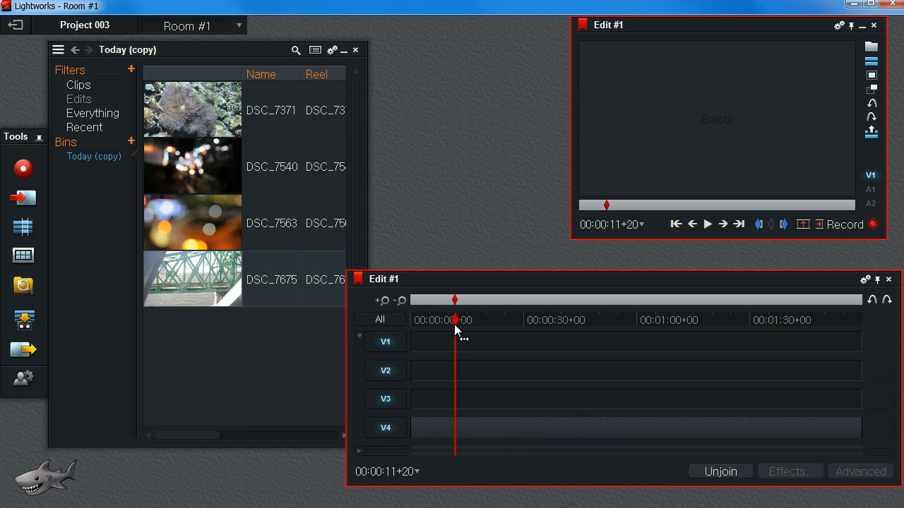
Place DSC_7675 on V4, DSC_7563 on V3, DSC_7540 on V2 and DSC_7371 on V1, all at the start.
{"action": "left_click_drag", "start_coordinate": [201, 293], "coordinate": [421, 434]}
{"action": "left_click_drag", "start_coordinate": [168, 232], "coordinate": [419, 408]}
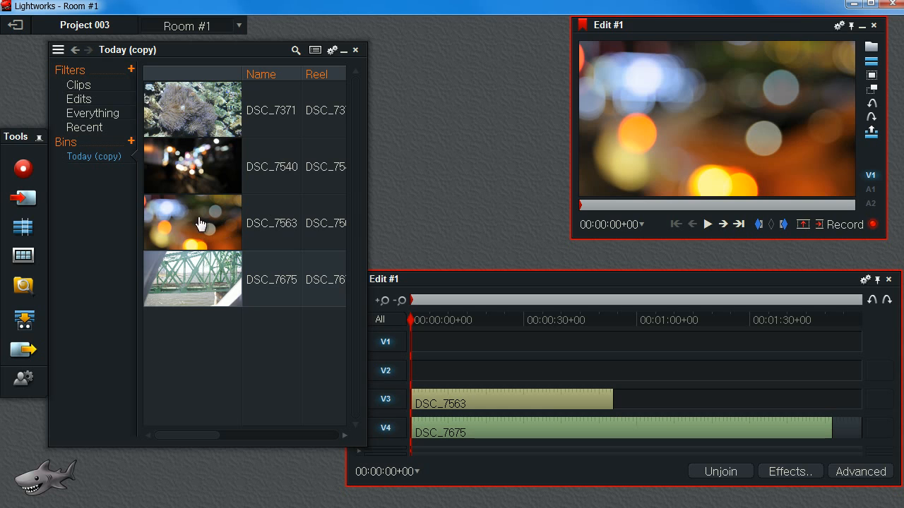
{"action": "left_click_drag", "start_coordinate": [205, 176], "coordinate": [417, 375]}
{"action": "left_click_drag", "start_coordinate": [201, 106], "coordinate": [416, 338]}
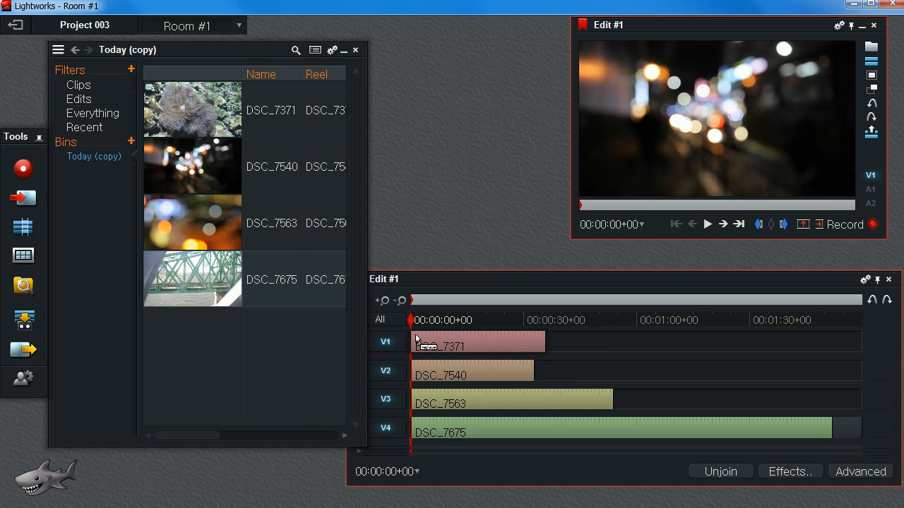
Add three video tracks before V1.
{"action": "left_click", "coordinate": [546, 281]}
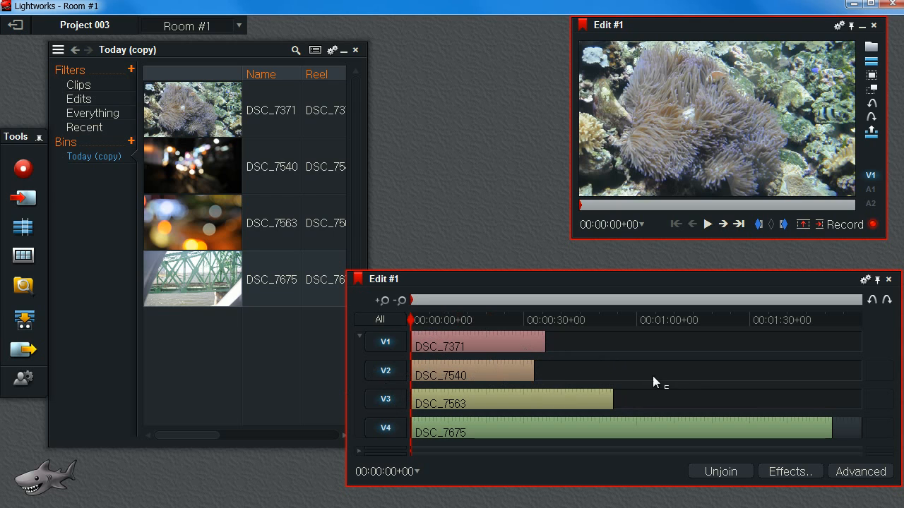
{"action": "right_click", "coordinate": [615, 364]}
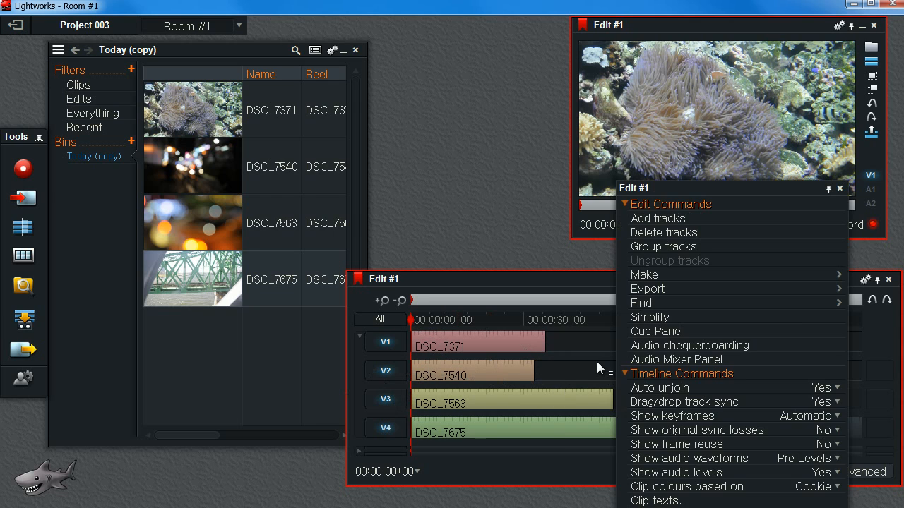
{"action": "right_click", "coordinate": [593, 362]}
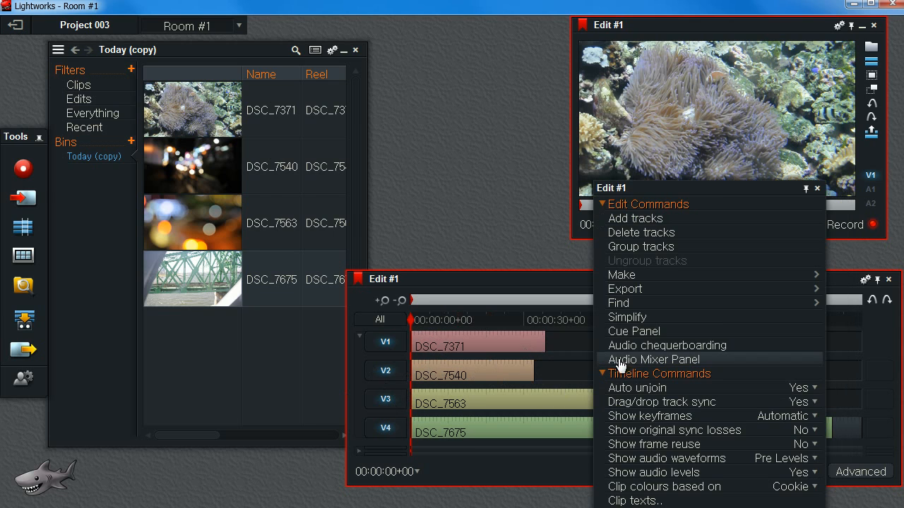
{"action": "left_click", "coordinate": [634, 224]}
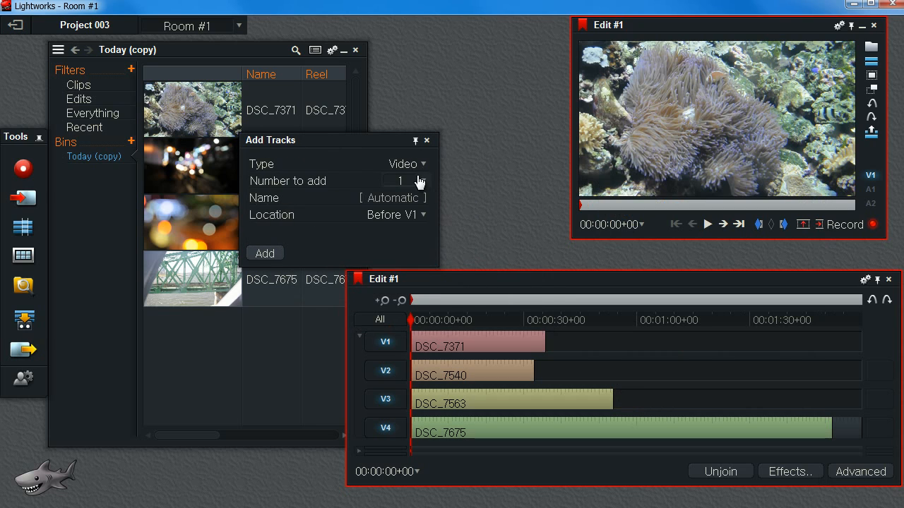
{"action": "left_click", "coordinate": [424, 181]}
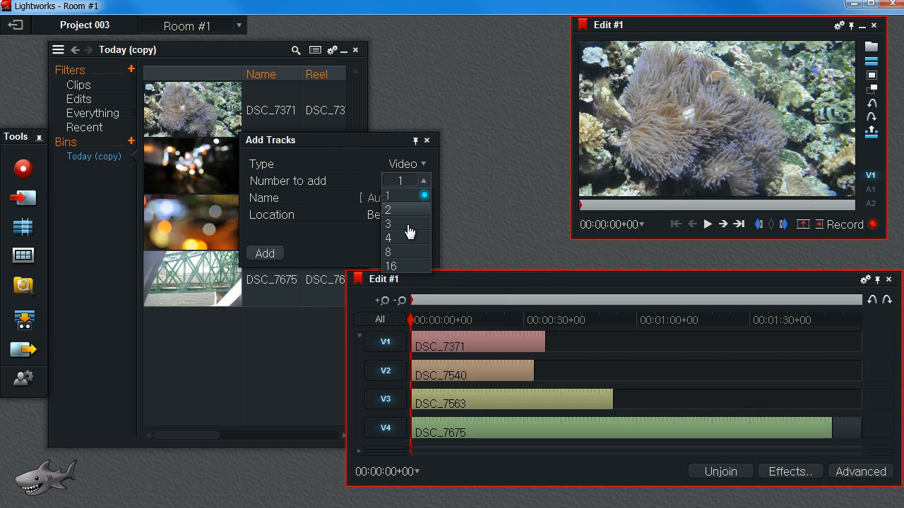
{"action": "left_click", "coordinate": [411, 180]}
{"action": "left_click", "coordinate": [422, 182]}
{"action": "left_click", "coordinate": [409, 223]}
{"action": "left_click", "coordinate": [263, 256]}
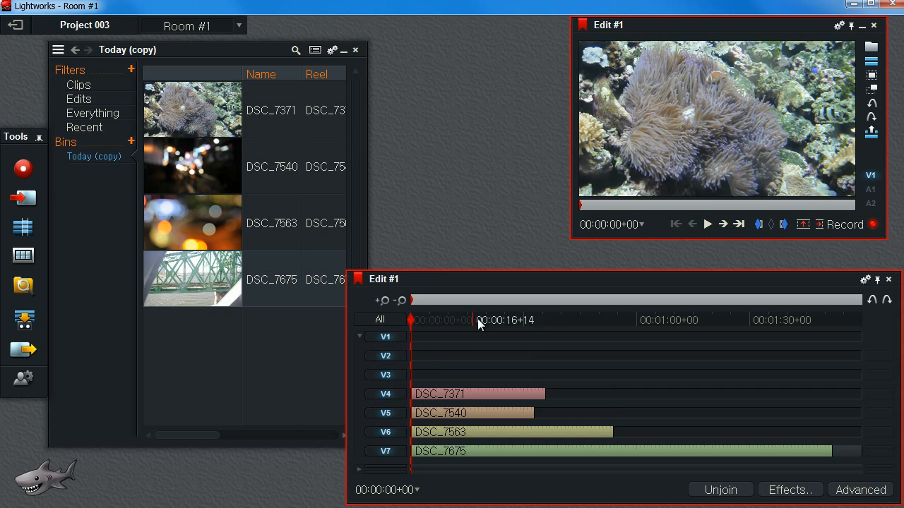
Delete the three empty video tracks above the clips.
{"action": "right_click", "coordinate": [389, 338]}
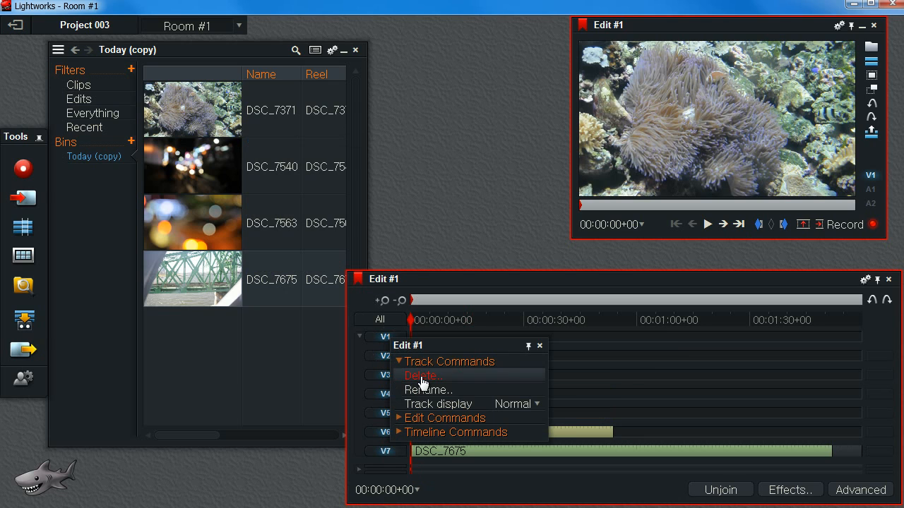
{"action": "left_click", "coordinate": [422, 377]}
{"action": "right_click", "coordinate": [397, 337]}
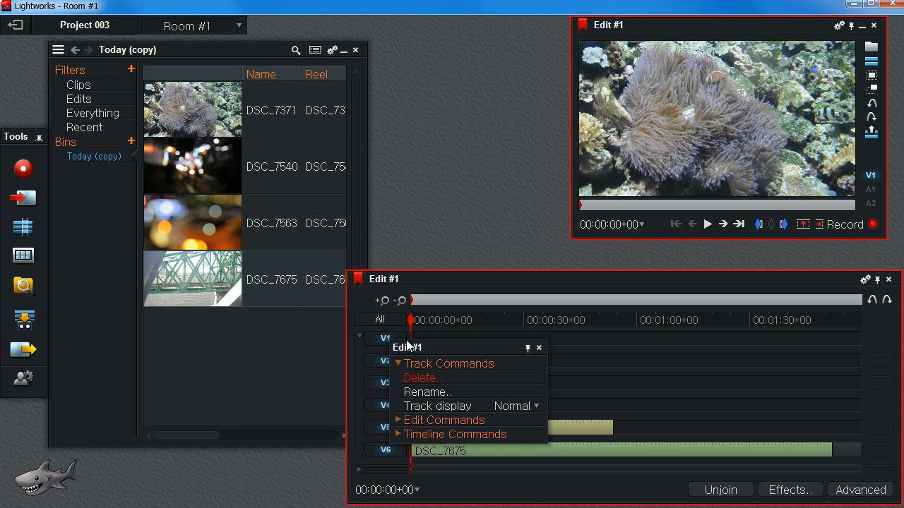
{"action": "left_click", "coordinate": [425, 378]}
{"action": "left_click", "coordinate": [519, 289]}
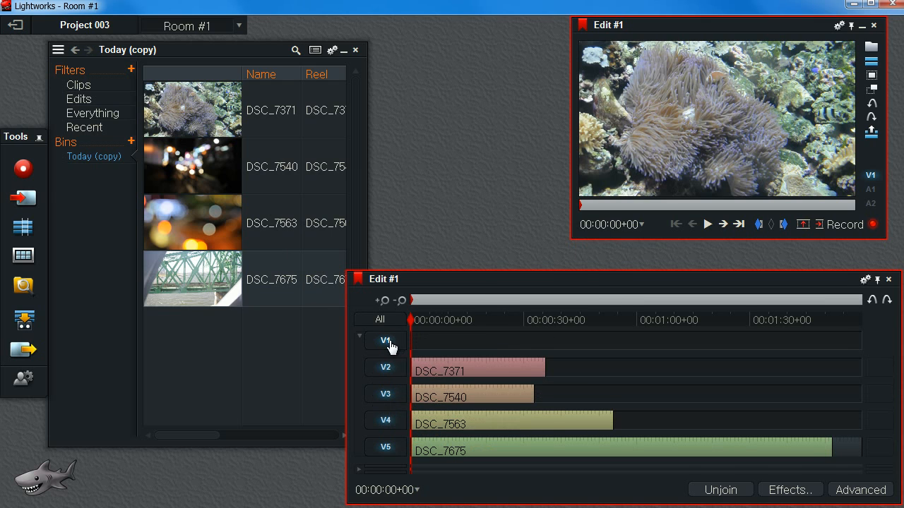
{"action": "right_click", "coordinate": [389, 342]}
{"action": "left_click", "coordinate": [426, 378]}
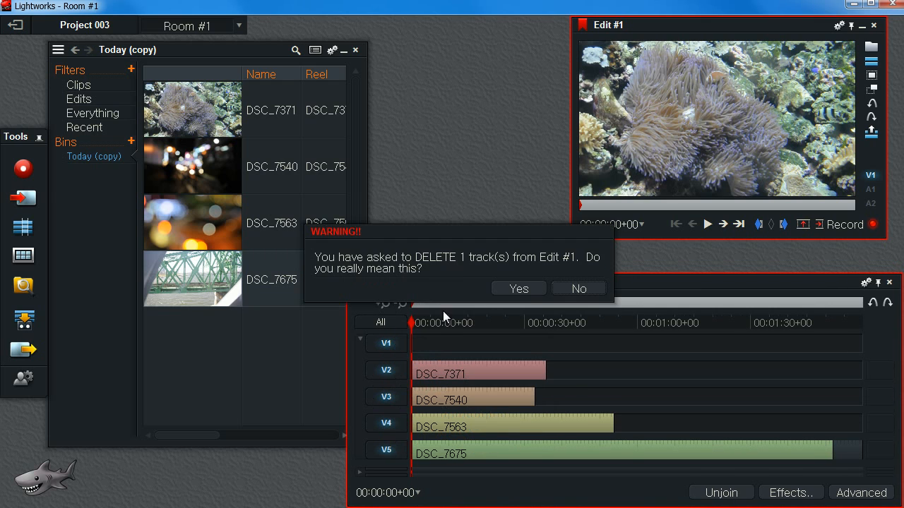
{"action": "left_click", "coordinate": [519, 288]}
Preview the stacked layers by scrubbing the playhead and toggling video tracks V1 to V3 on and off.
{"action": "left_click_drag", "start_coordinate": [425, 325], "coordinate": [520, 371]}
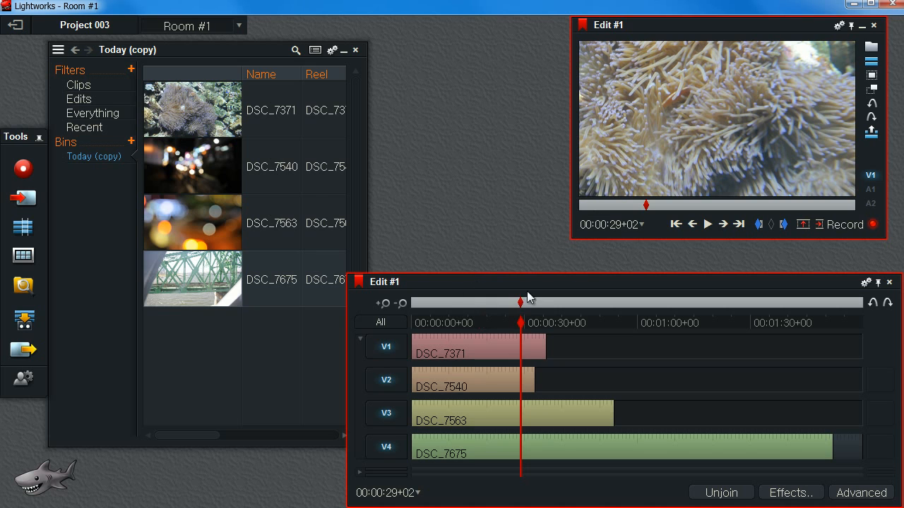
{"action": "left_click_drag", "start_coordinate": [531, 337], "coordinate": [497, 384]}
{"action": "left_click", "coordinate": [388, 349]}
{"action": "left_click", "coordinate": [388, 348]}
{"action": "left_click", "coordinate": [388, 349]}
{"action": "left_click", "coordinate": [388, 349]}
{"action": "left_click", "coordinate": [386, 380]}
{"action": "left_click", "coordinate": [386, 351]}
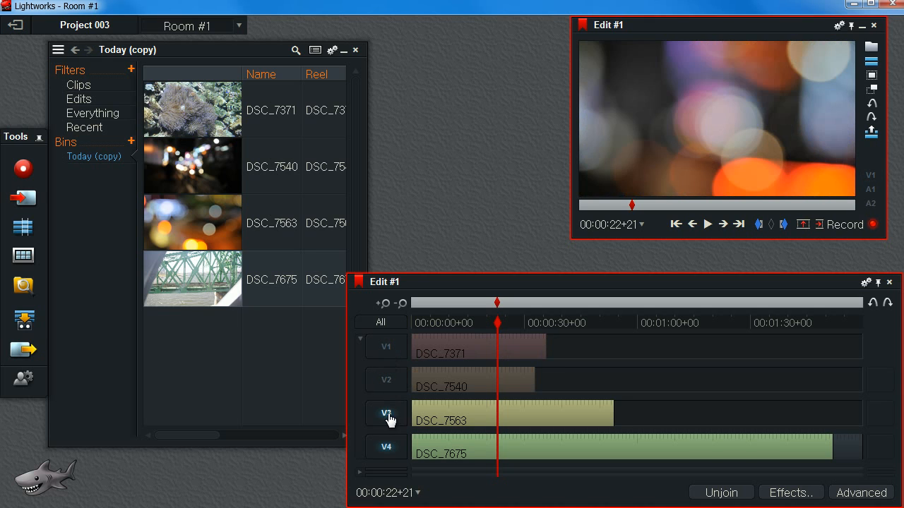
{"action": "left_click", "coordinate": [387, 415]}
{"action": "left_click", "coordinate": [386, 413]}
{"action": "left_click", "coordinate": [386, 380]}
{"action": "left_click", "coordinate": [386, 347]}
Trim all four clips so they end at 00:00:30+00.
{"action": "left_click", "coordinate": [498, 323]}
{"action": "left_click_drag", "start_coordinate": [499, 325], "coordinate": [524, 329]}
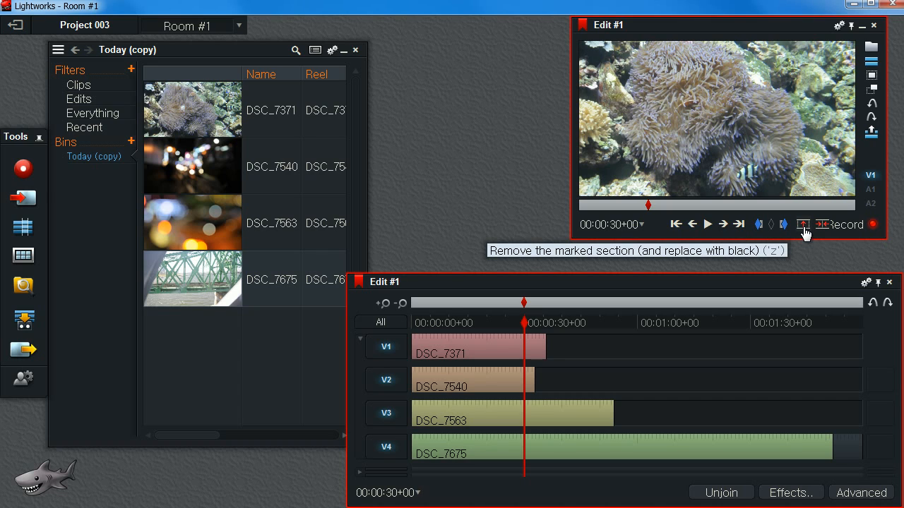
{"action": "key", "text": "z"}
{"action": "left_click_drag", "start_coordinate": [533, 323], "coordinate": [443, 332]}
{"action": "left_click", "coordinate": [517, 350]}
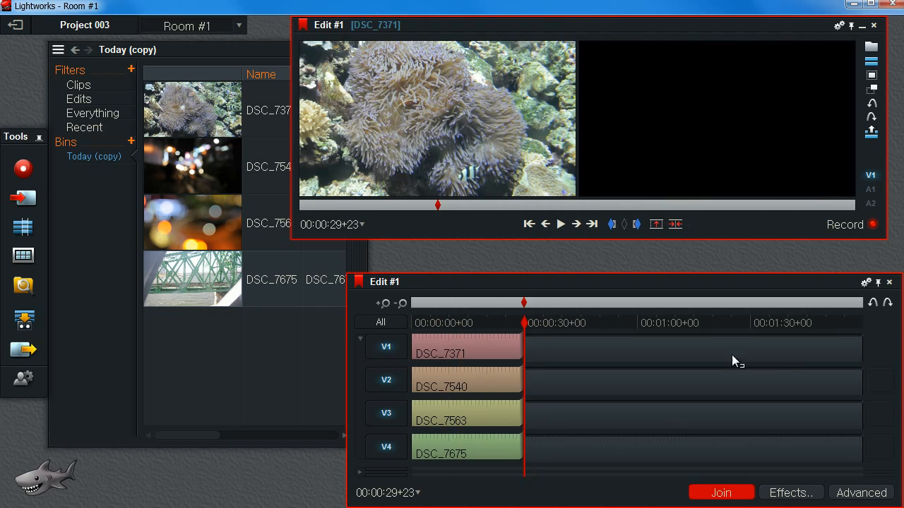
{"action": "left_click_drag", "start_coordinate": [521, 325], "coordinate": [450, 332]}
{"action": "left_click", "coordinate": [713, 492]}
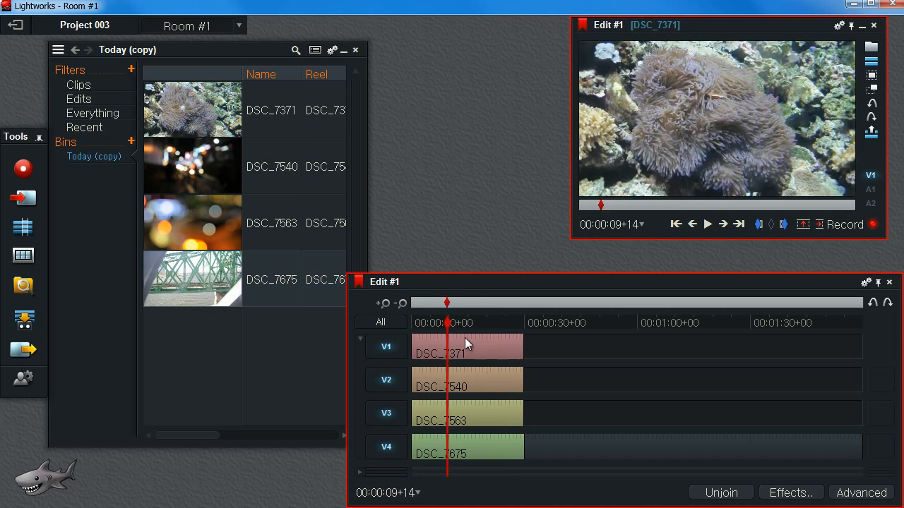
Close the bin window and move the viewer window.
{"action": "left_click", "coordinate": [355, 50]}
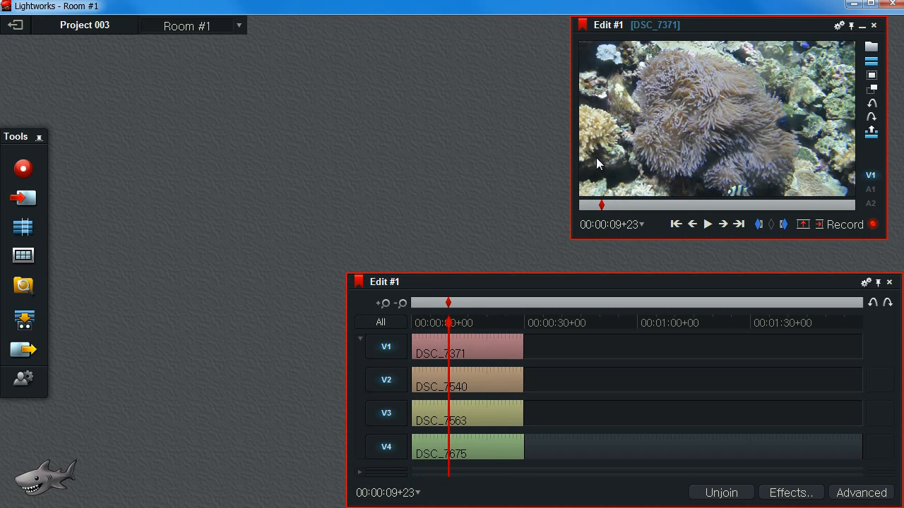
{"action": "left_click_drag", "start_coordinate": [615, 240], "coordinate": [581, 291]}
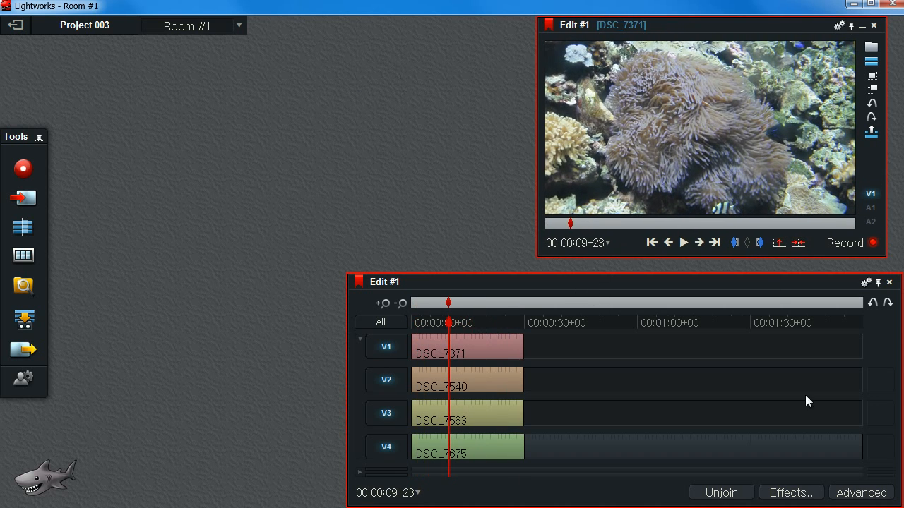
Apply the Quad Split Screen effect from the Video, DVEs category to the V1 clip.
{"action": "left_click", "coordinate": [790, 493]}
{"action": "left_click_drag", "start_coordinate": [108, 76], "coordinate": [136, 55]}
{"action": "left_click", "coordinate": [261, 84]}
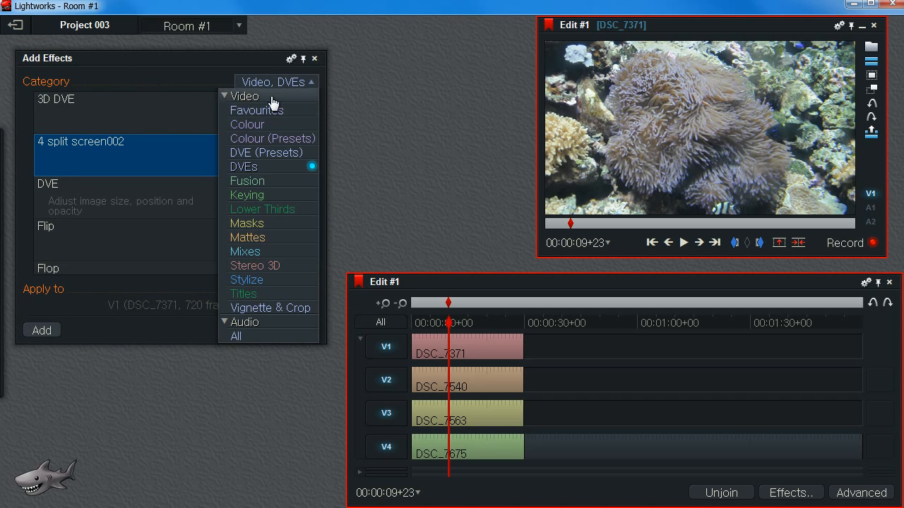
{"action": "left_click", "coordinate": [306, 167]}
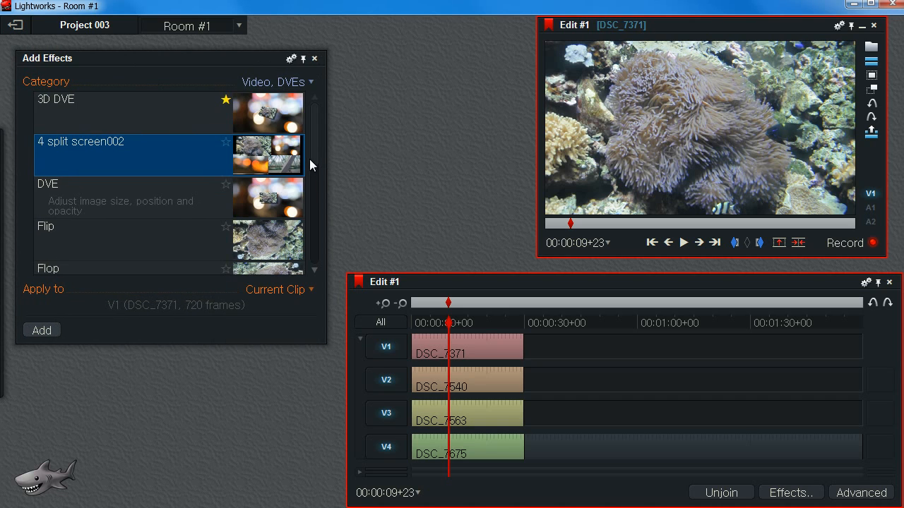
{"action": "left_click_drag", "start_coordinate": [313, 139], "coordinate": [318, 204]}
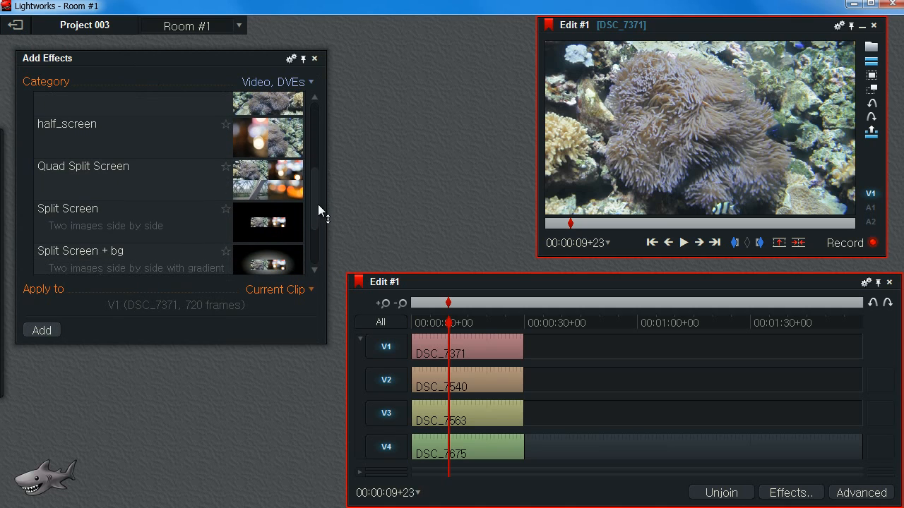
{"action": "left_click", "coordinate": [125, 179]}
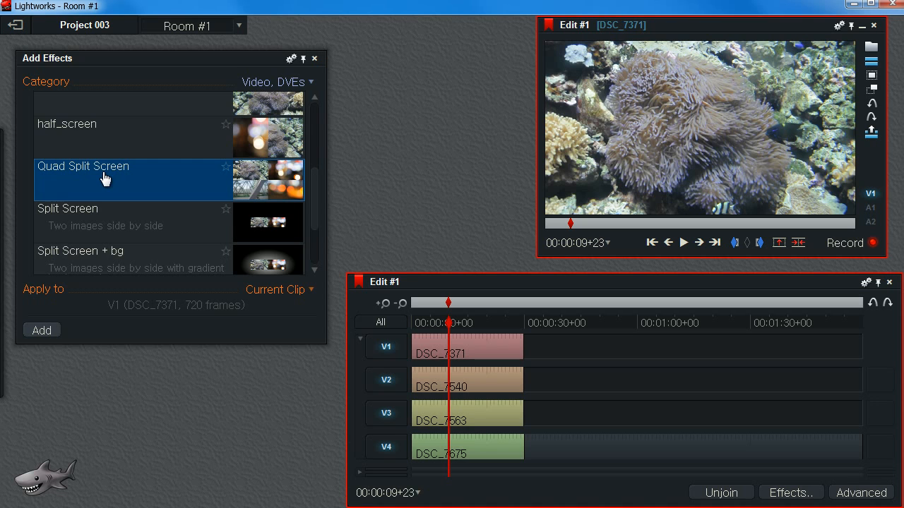
{"action": "double_click", "coordinate": [105, 180]}
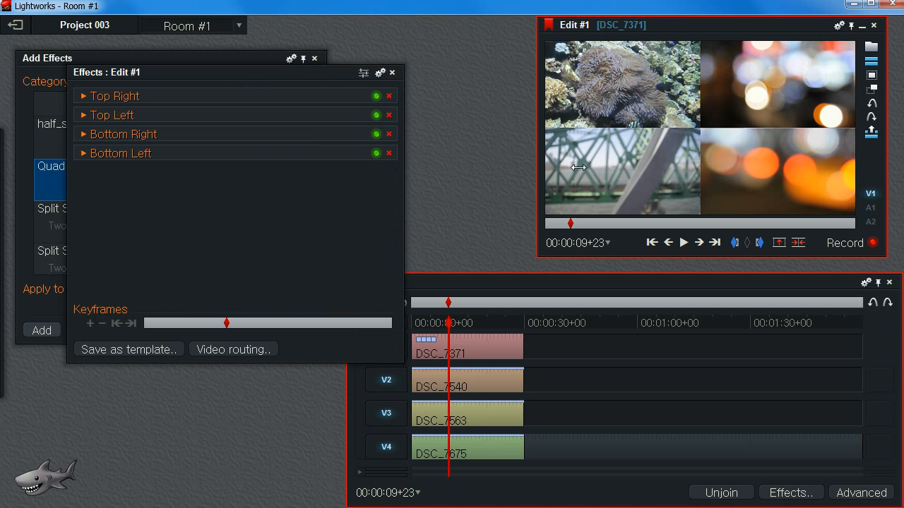
Undo the Quad Split Screen effect and close the effects panel.
{"action": "left_click_drag", "start_coordinate": [451, 326], "coordinate": [487, 335]}
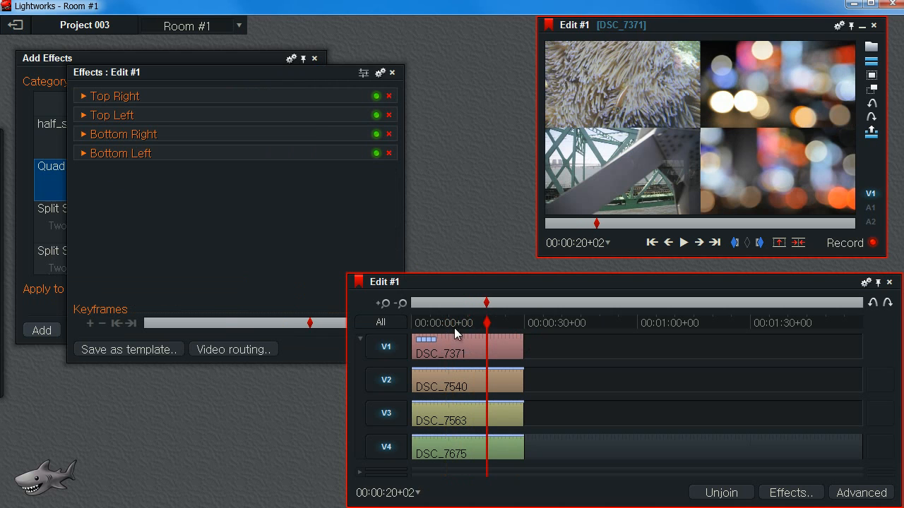
{"action": "left_click", "coordinate": [460, 323]}
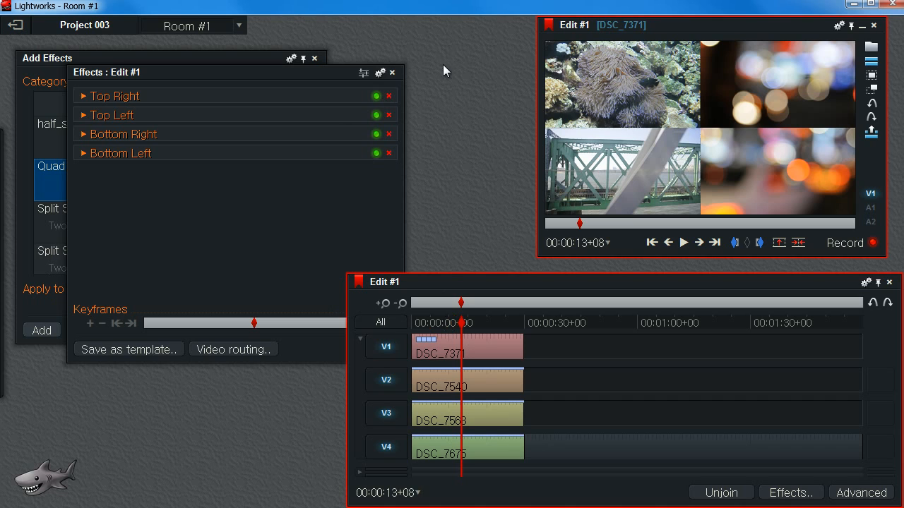
{"action": "mouse_move", "coordinate": [699, 84]}
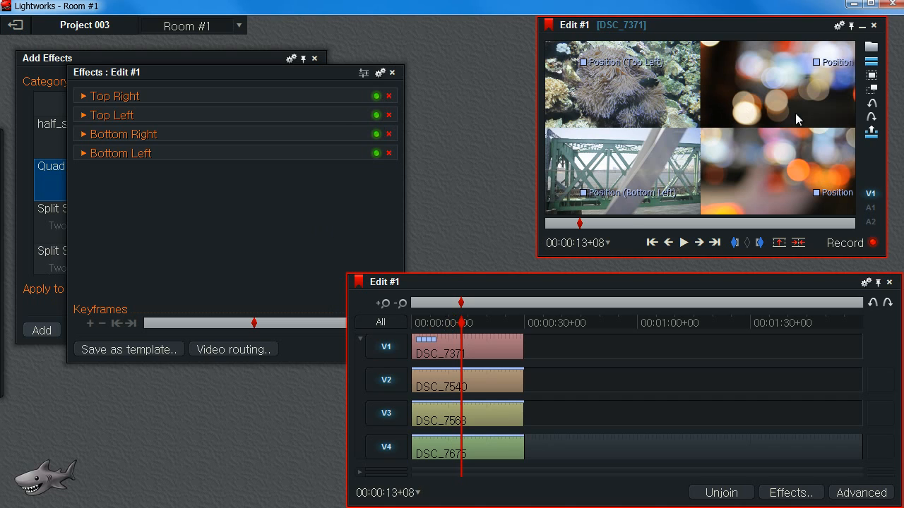
{"action": "key", "text": "ctrl+z"}
{"action": "left_click_drag", "start_coordinate": [449, 306], "coordinate": [470, 323]}
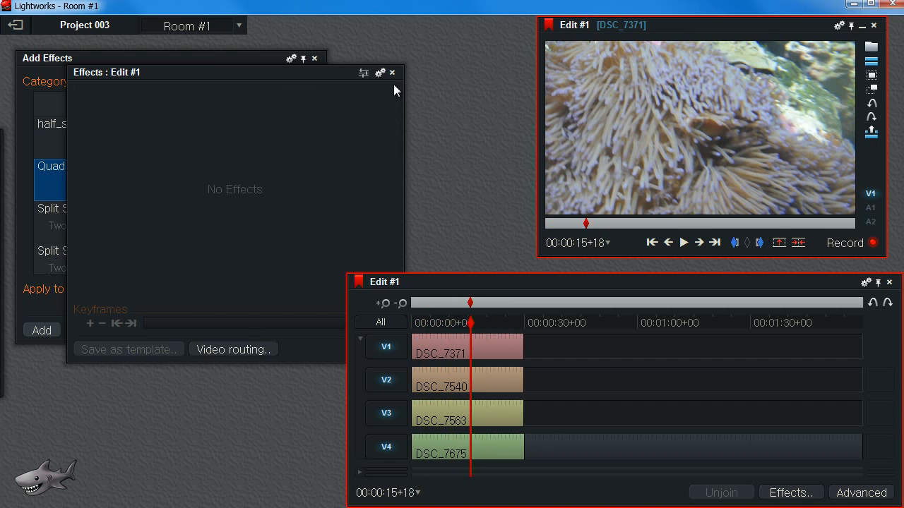
{"action": "left_click", "coordinate": [392, 72]}
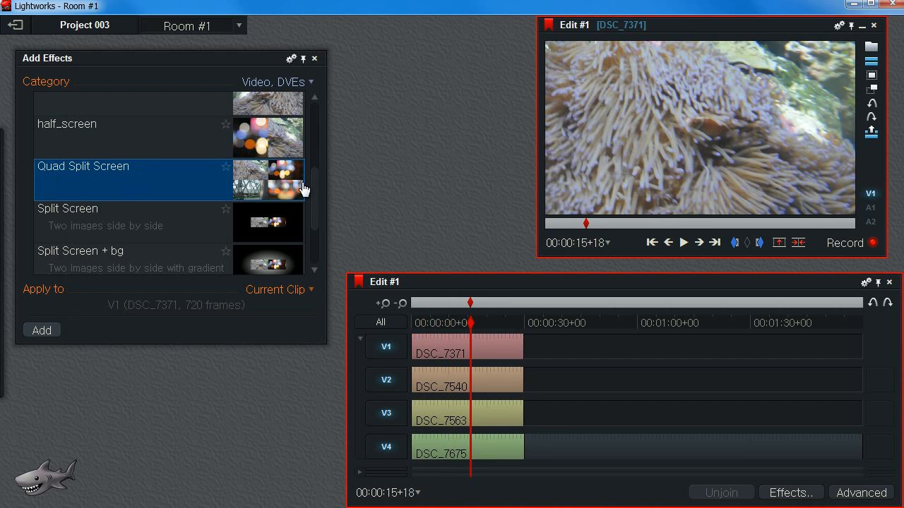
Apply the DVE effect to the V1 clip and set its master scale to 0.5.
{"action": "left_click_drag", "start_coordinate": [312, 191], "coordinate": [323, 121]}
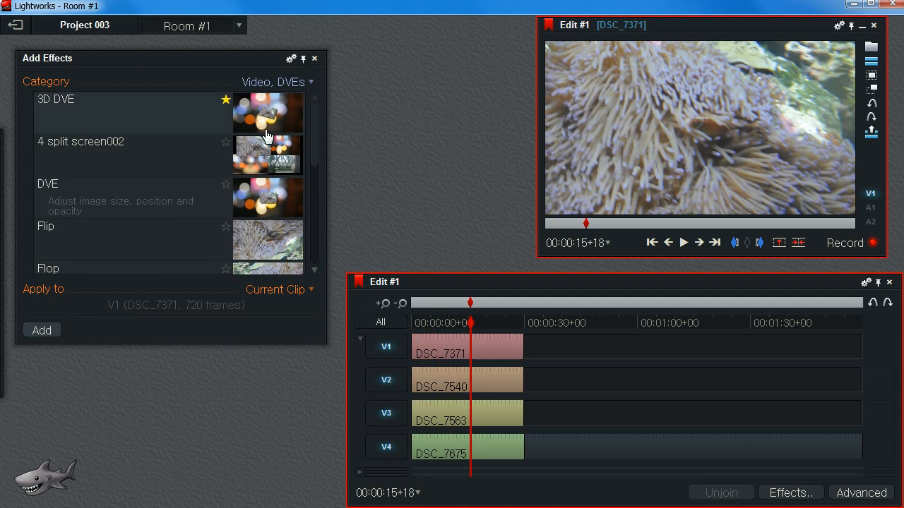
{"action": "left_click_drag", "start_coordinate": [73, 198], "coordinate": [455, 350]}
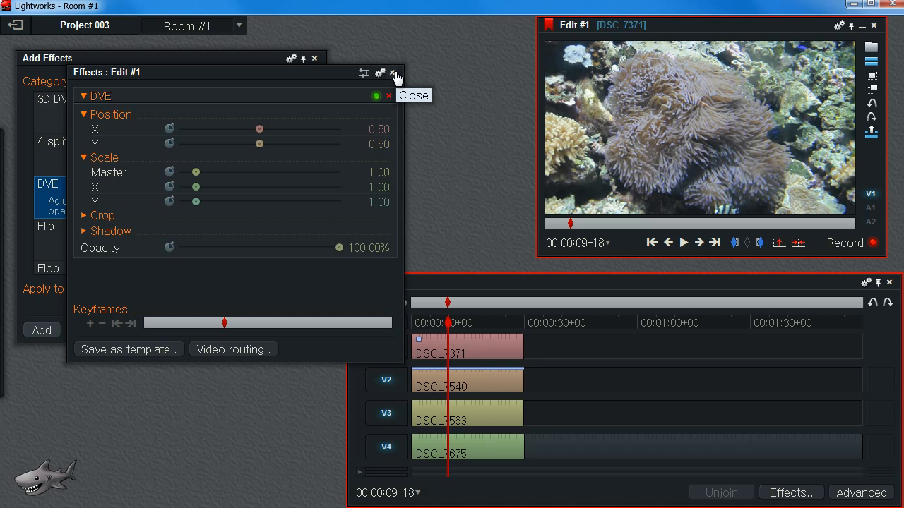
{"action": "left_click_drag", "start_coordinate": [315, 74], "coordinate": [292, 68]}
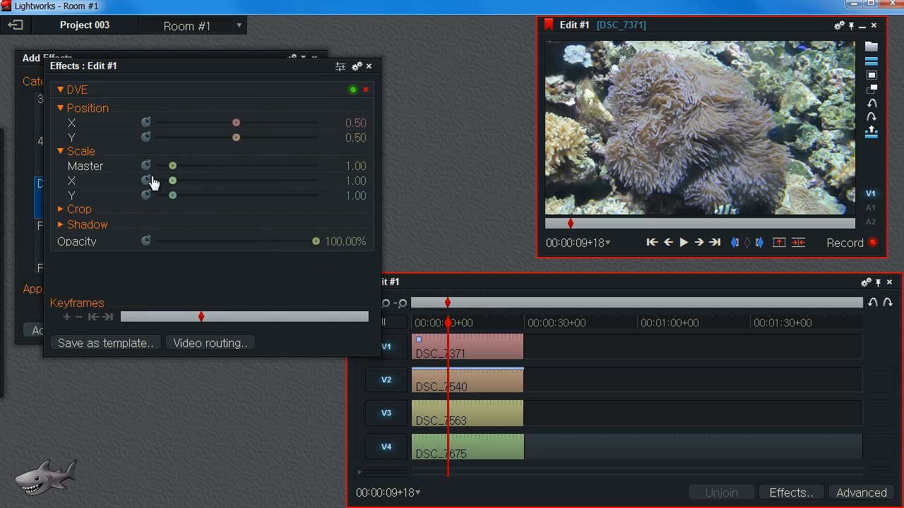
{"action": "type", "text": "0.5"}
{"action": "key", "text": "Return"}
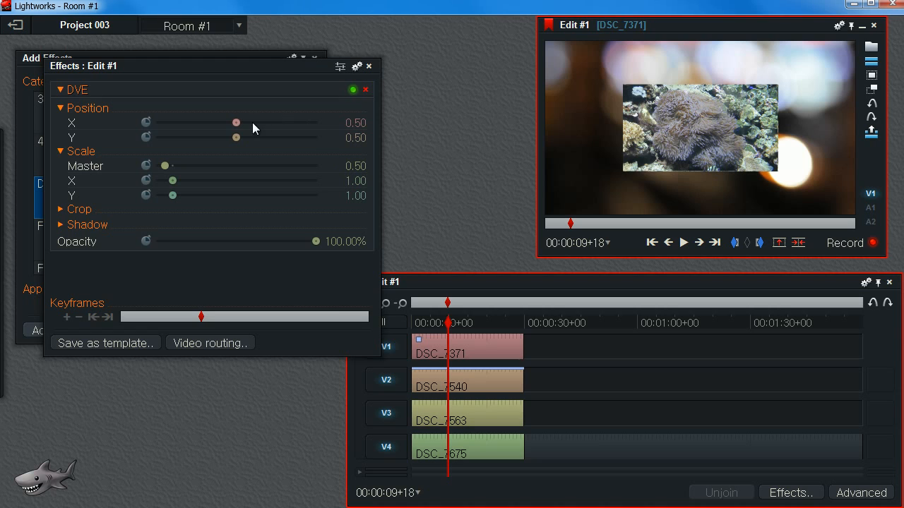
Position the V1 clip in the top-left quarter by setting X to 0.25 and Y to 0.75.
{"action": "left_click_drag", "start_coordinate": [234, 123], "coordinate": [252, 145]}
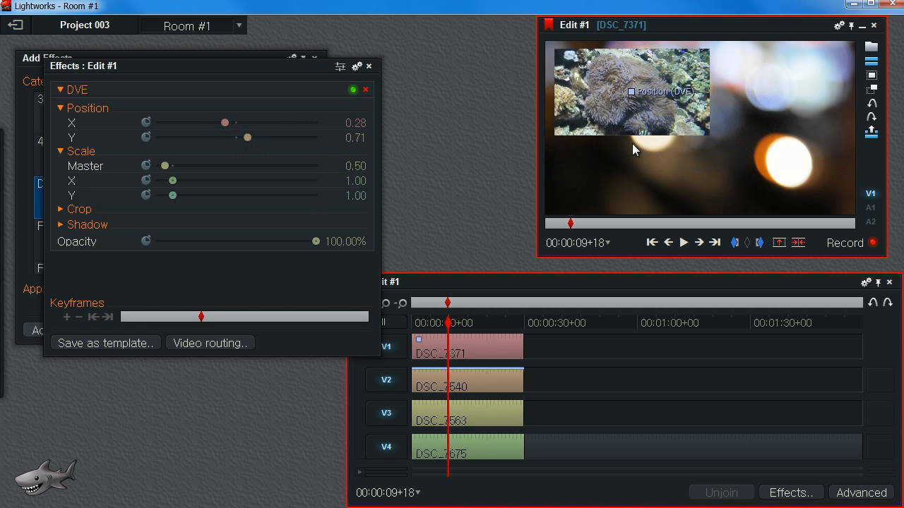
{"action": "left_click", "coordinate": [356, 123]}
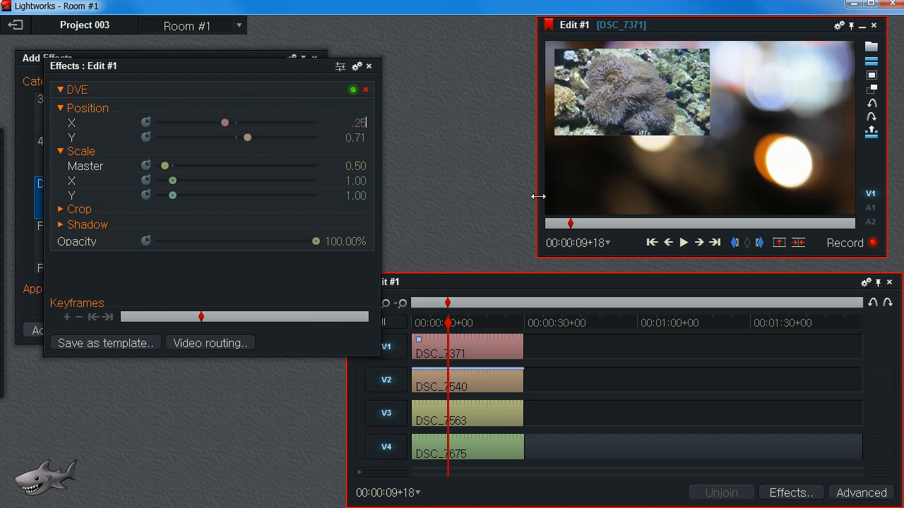
{"action": "type", "text": ".25"}
{"action": "key", "text": "Return"}
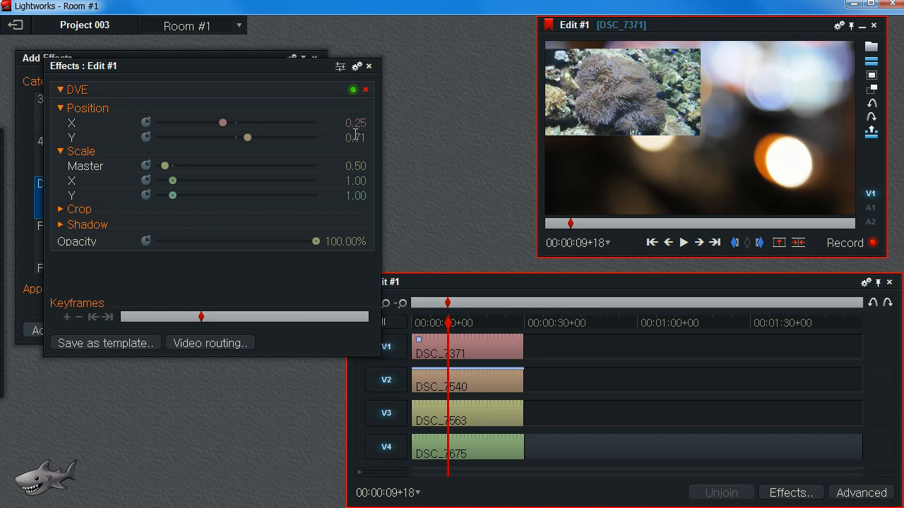
{"action": "type", "text": ".75"}
{"action": "key", "text": "Return"}
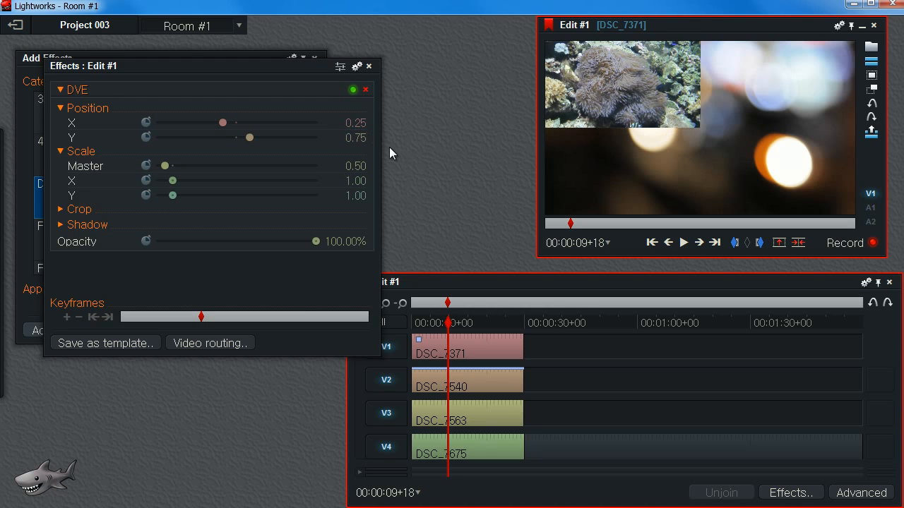
Apply the DVE effect to the V2, V3 and V4 clips.
{"action": "left_click_drag", "start_coordinate": [288, 66], "coordinate": [279, 212]}
{"action": "mouse_move", "coordinate": [146, 196]}
{"action": "left_mouse_down"}
{"action": "mouse_move", "coordinate": [386, 241]}
{"action": "mouse_move", "coordinate": [466, 392]}
{"action": "left_mouse_up"}
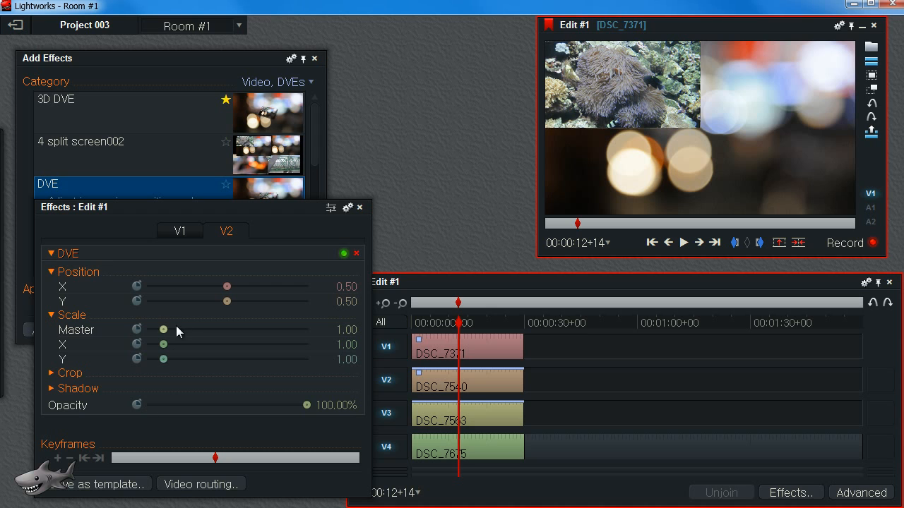
{"action": "left_click_drag", "start_coordinate": [110, 198], "coordinate": [455, 424]}
{"action": "left_click_drag", "start_coordinate": [97, 191], "coordinate": [433, 444]}
{"action": "left_click_drag", "start_coordinate": [135, 208], "coordinate": [149, 125]}
Switch between the V1 to V4 tabs to compare each clip's DVE settings.
{"action": "left_click", "coordinate": [149, 152]}
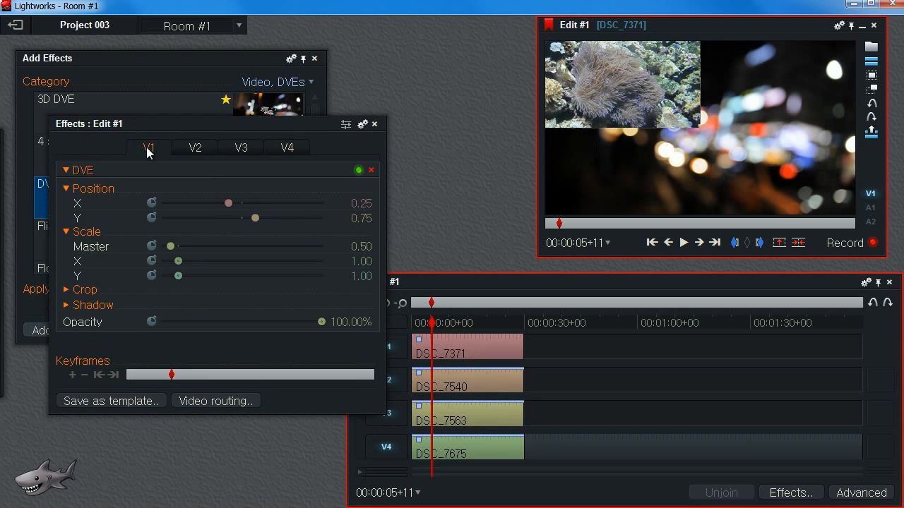
{"action": "left_click", "coordinate": [195, 149]}
{"action": "left_click", "coordinate": [243, 149]}
{"action": "left_click", "coordinate": [301, 150]}
{"action": "left_click", "coordinate": [157, 151]}
{"action": "left_click", "coordinate": [195, 151]}
{"action": "left_click", "coordinate": [239, 151]}
{"action": "left_click", "coordinate": [194, 151]}
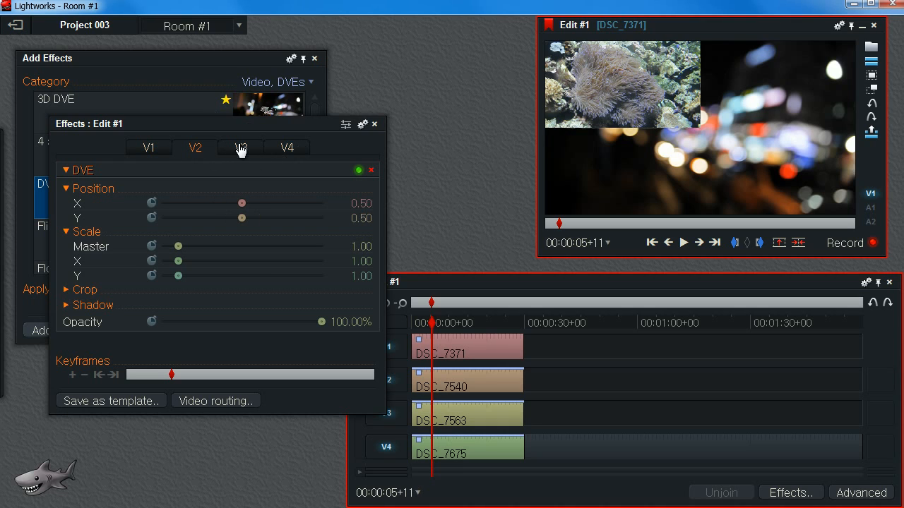
Set the V2 clip's master scale to 0.5 and position it in the top-right quarter.
{"action": "left_click_drag", "start_coordinate": [249, 131], "coordinate": [237, 125]}
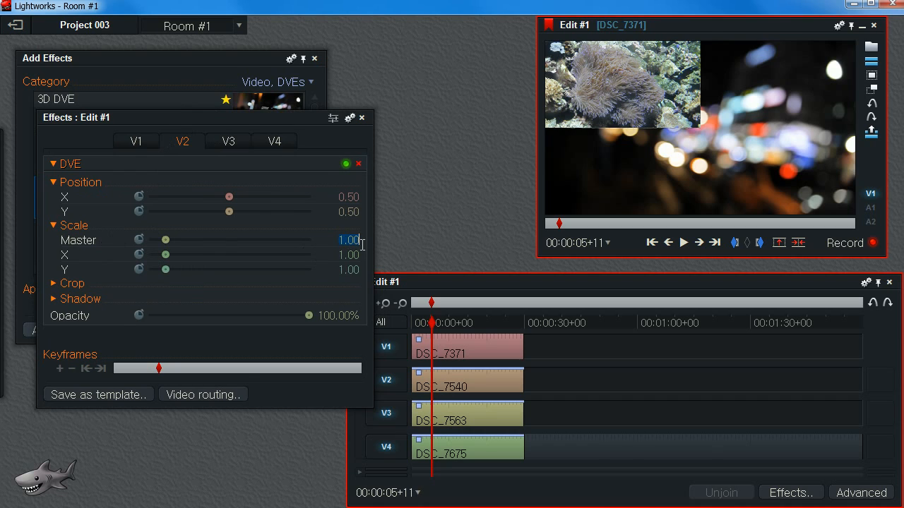
{"action": "type", "text": "0"}
{"action": "key", "text": "Return"}
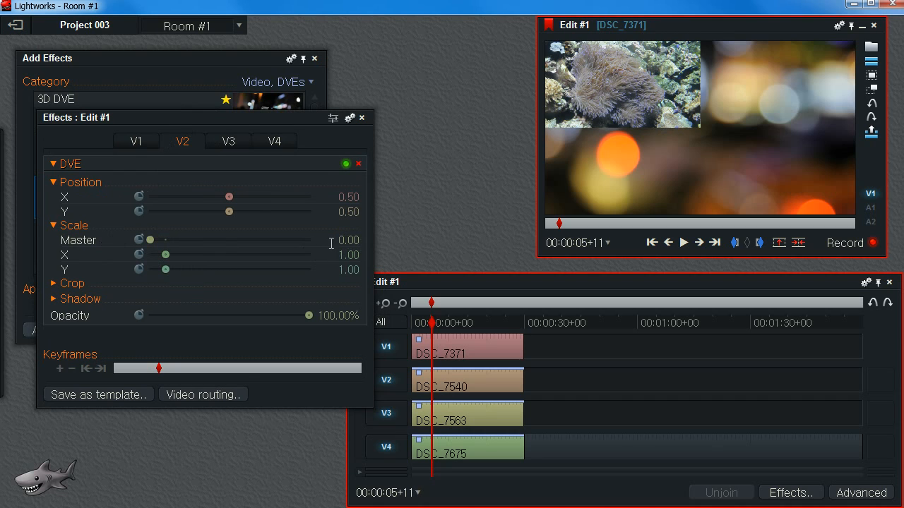
{"action": "key", "text": "Return"}
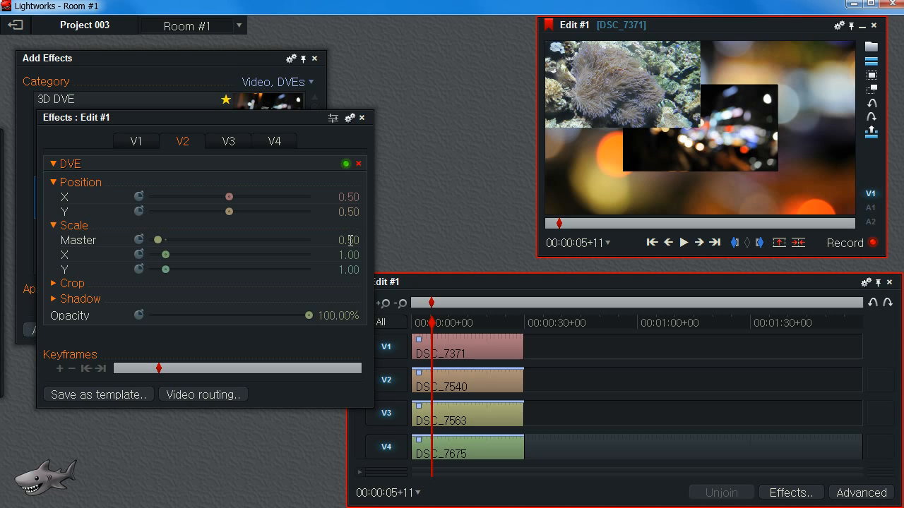
{"action": "mouse_move", "coordinate": [228, 196]}
{"action": "left_mouse_down"}
{"action": "mouse_move", "coordinate": [238, 205]}
{"action": "mouse_move", "coordinate": [219, 212]}
{"action": "mouse_move", "coordinate": [238, 210]}
{"action": "left_mouse_up"}
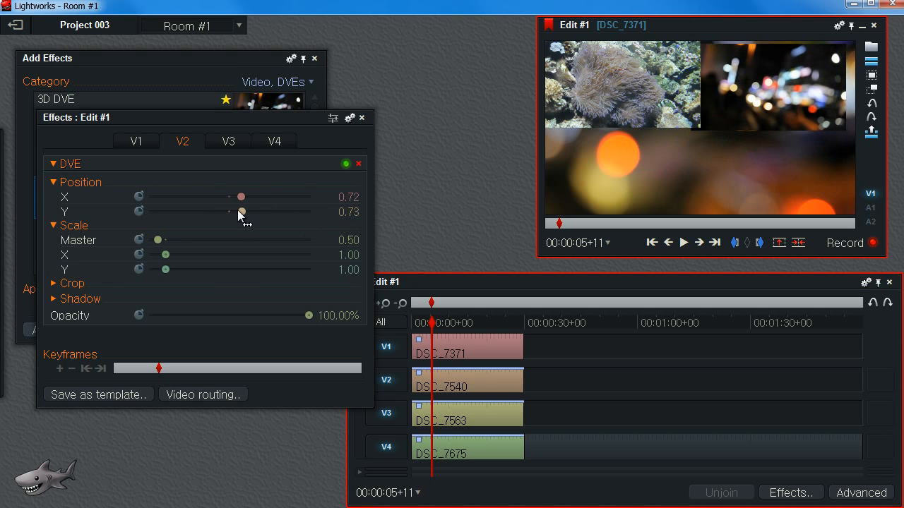
Set the V3 clip's master scale to 0.5 and position it in the bottom-left quarter.
{"action": "left_click", "coordinate": [232, 143]}
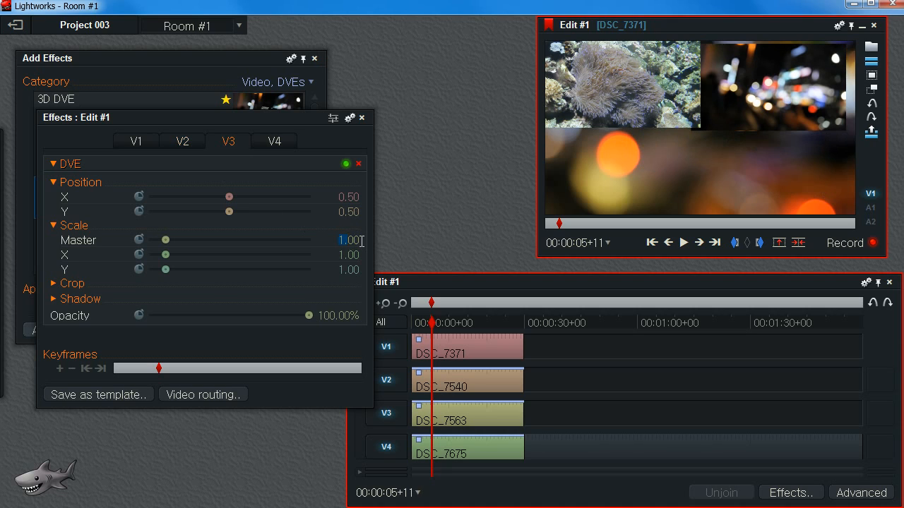
{"action": "type", "text": "0.5"}
{"action": "key", "text": "Return"}
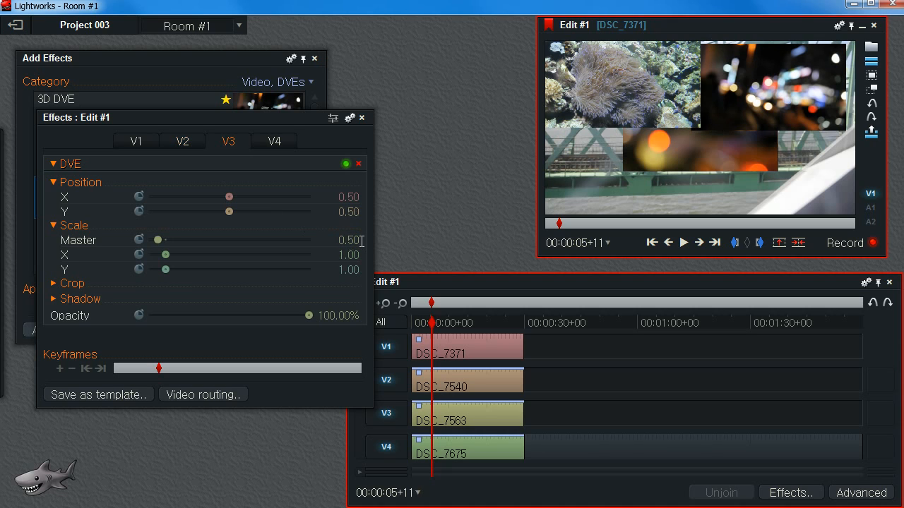
{"action": "left_click_drag", "start_coordinate": [228, 197], "coordinate": [217, 212]}
Set the V4 clip's master scale to 0.5 and position it in the bottom-right quarter.
{"action": "left_click", "coordinate": [268, 144]}
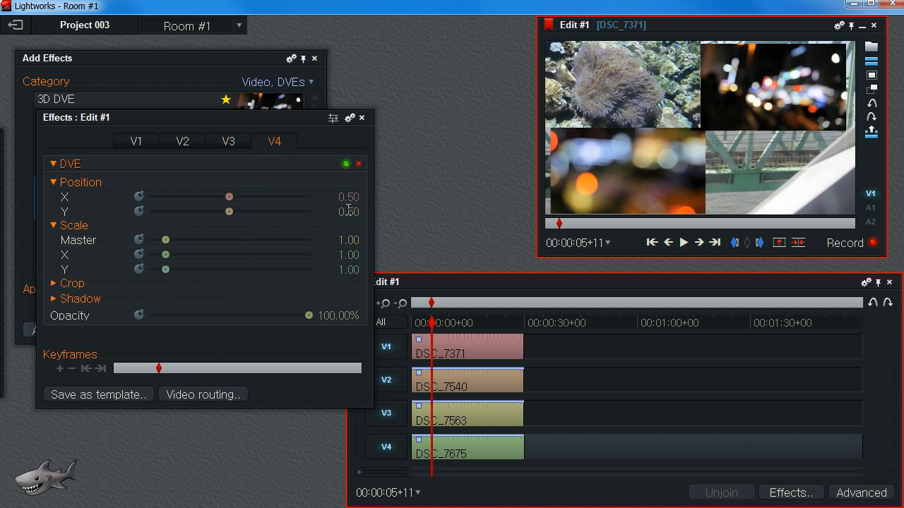
{"action": "type", "text": "0.5"}
{"action": "key", "text": "Return"}
{"action": "left_click_drag", "start_coordinate": [229, 197], "coordinate": [217, 211]}
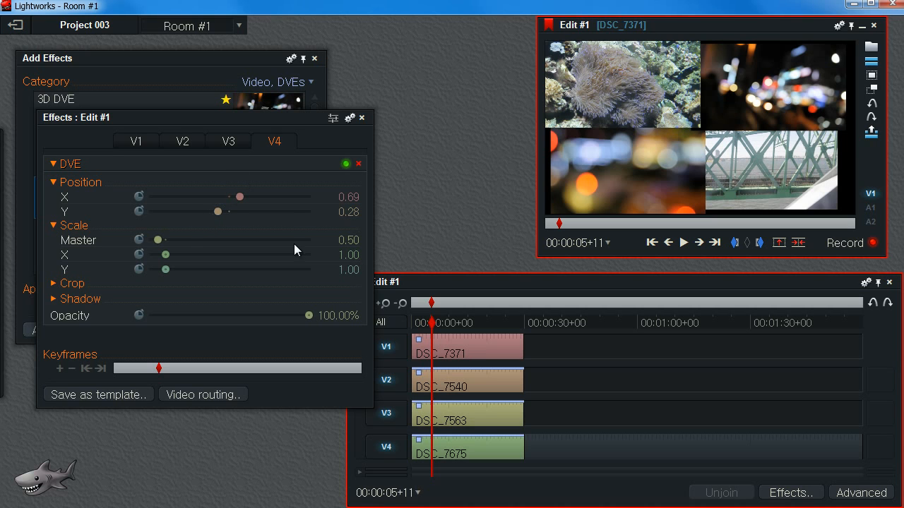
Scrub the playhead and review the DVE settings on each of the four track tabs.
{"action": "mouse_move", "coordinate": [434, 326]}
{"action": "left_mouse_down"}
{"action": "mouse_move", "coordinate": [453, 323]}
{"action": "mouse_move", "coordinate": [408, 331]}
{"action": "mouse_move", "coordinate": [510, 339]}
{"action": "mouse_move", "coordinate": [444, 333]}
{"action": "left_mouse_up"}
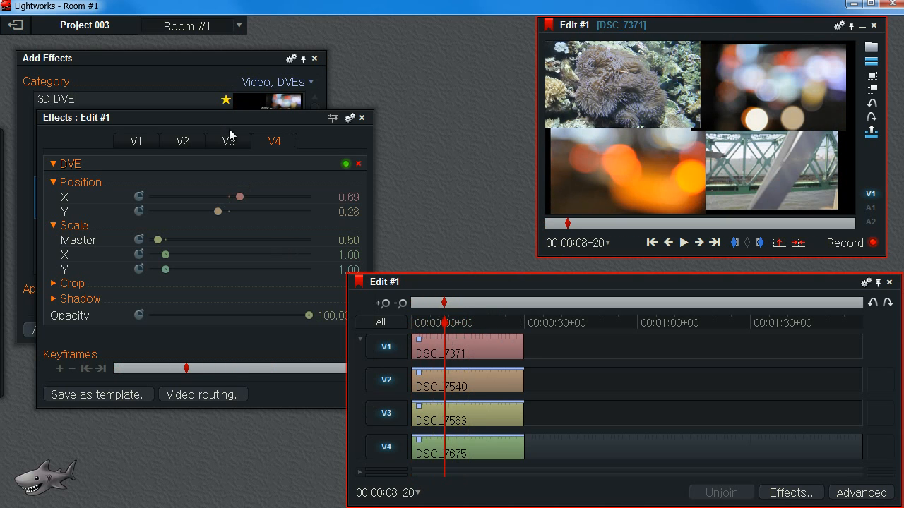
{"action": "left_click", "coordinate": [122, 147]}
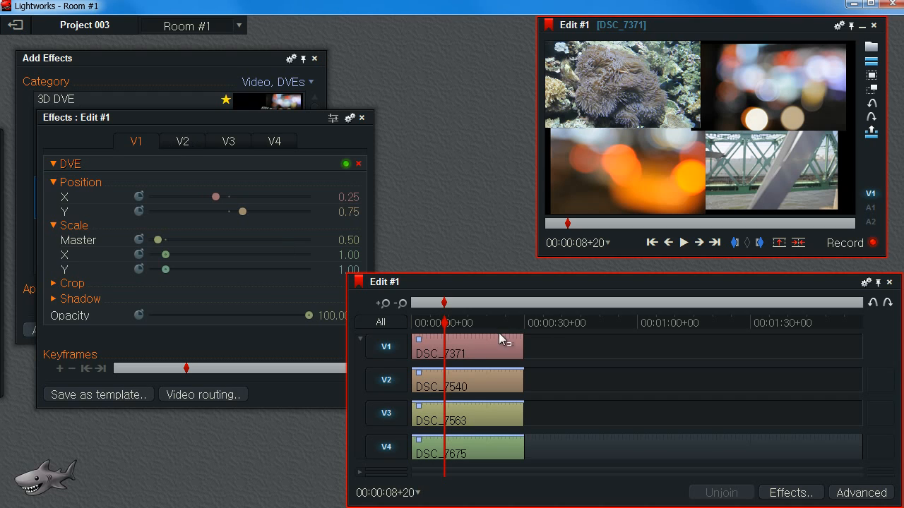
{"action": "left_click", "coordinate": [173, 148]}
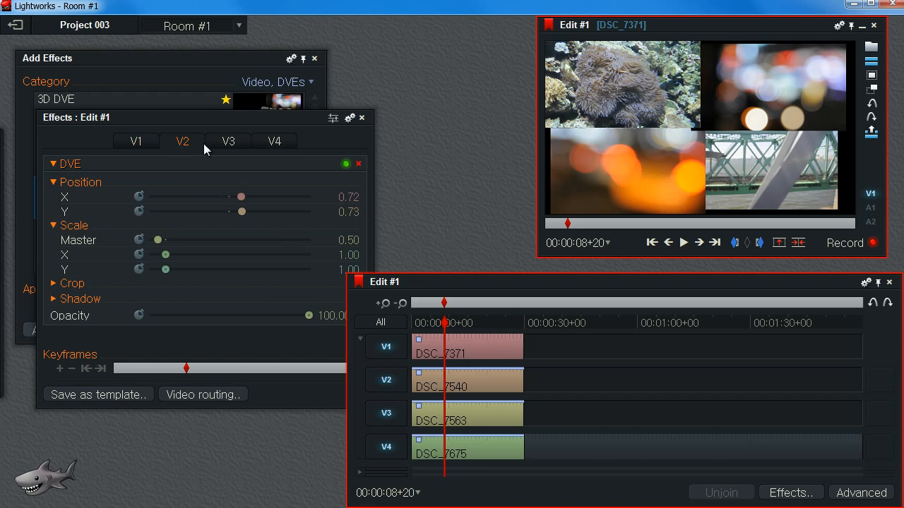
{"action": "left_click", "coordinate": [211, 144]}
{"action": "left_click", "coordinate": [140, 145]}
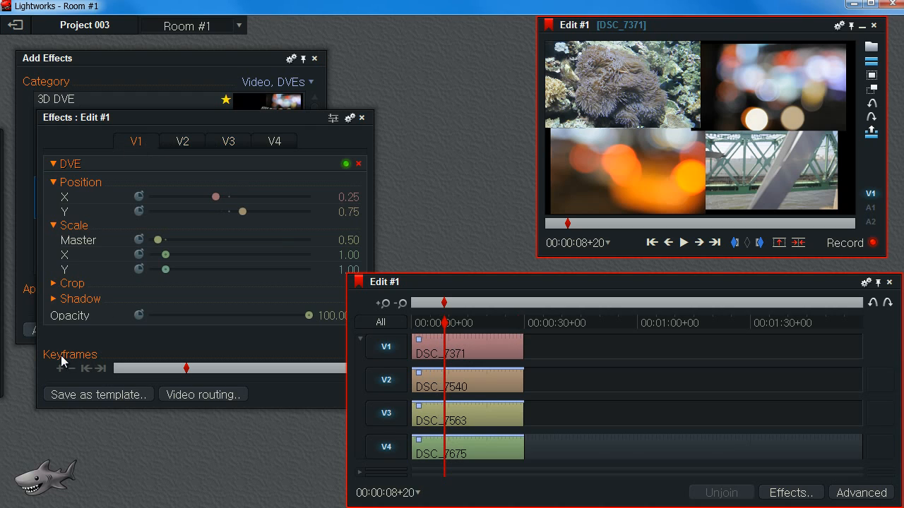
{"action": "left_click", "coordinate": [176, 144]}
{"action": "left_click", "coordinate": [227, 145]}
{"action": "left_click", "coordinate": [279, 145]}
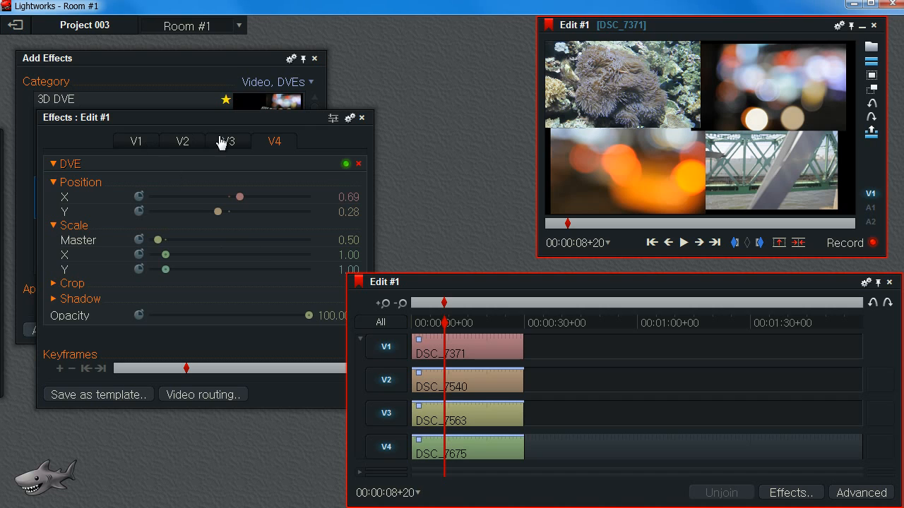
Remove the DVE effects from the V4, V3, V2 and V1 clips.
{"action": "left_click", "coordinate": [358, 163]}
{"action": "left_click", "coordinate": [252, 142]}
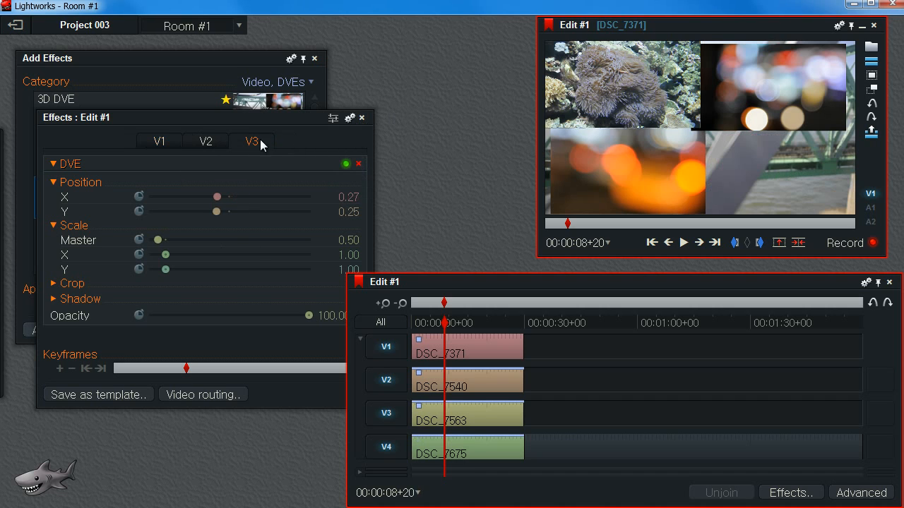
{"action": "left_click", "coordinate": [358, 163]}
{"action": "left_click", "coordinate": [222, 147]}
{"action": "left_click", "coordinate": [358, 163]}
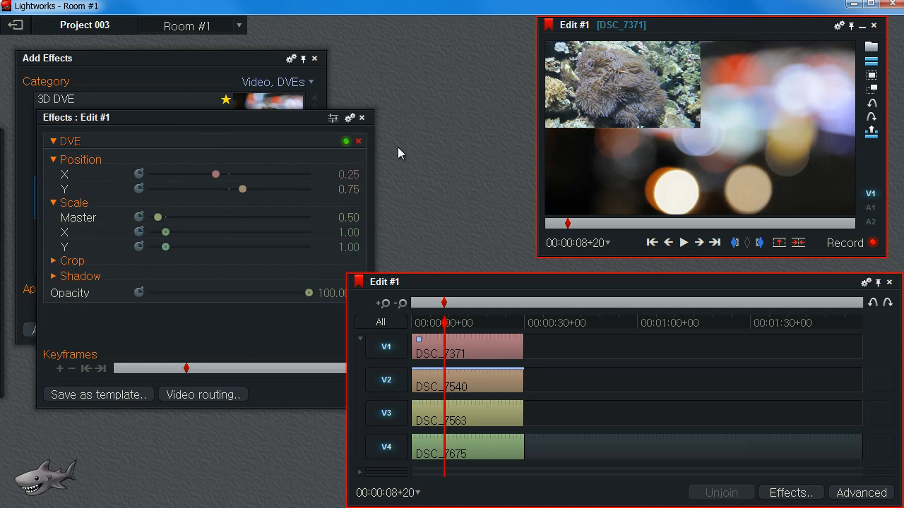
{"action": "left_click", "coordinate": [358, 141]}
Apply the Quad Split Screen effect from the Video, DVEs category to the V1 clip.
{"action": "left_click", "coordinate": [200, 63]}
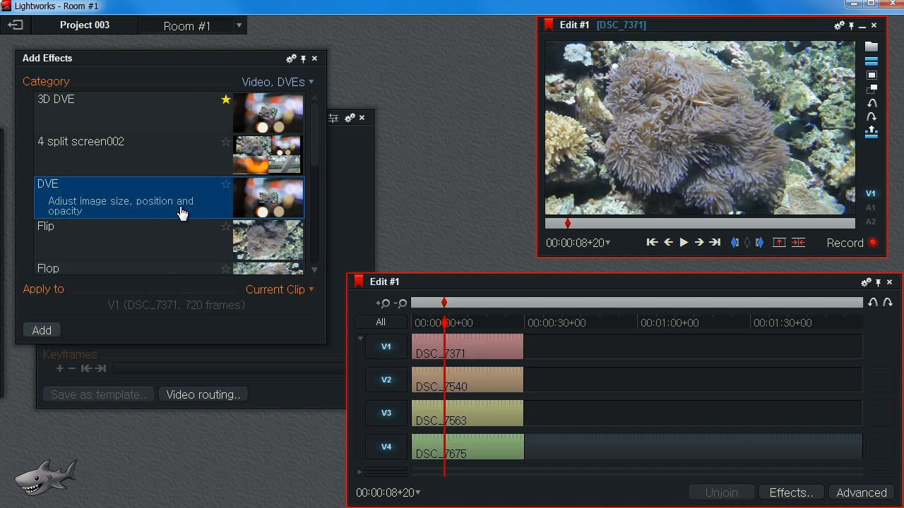
{"action": "scroll", "coordinate": [185, 208], "scroll_direction": "down", "scroll_amount": 5}
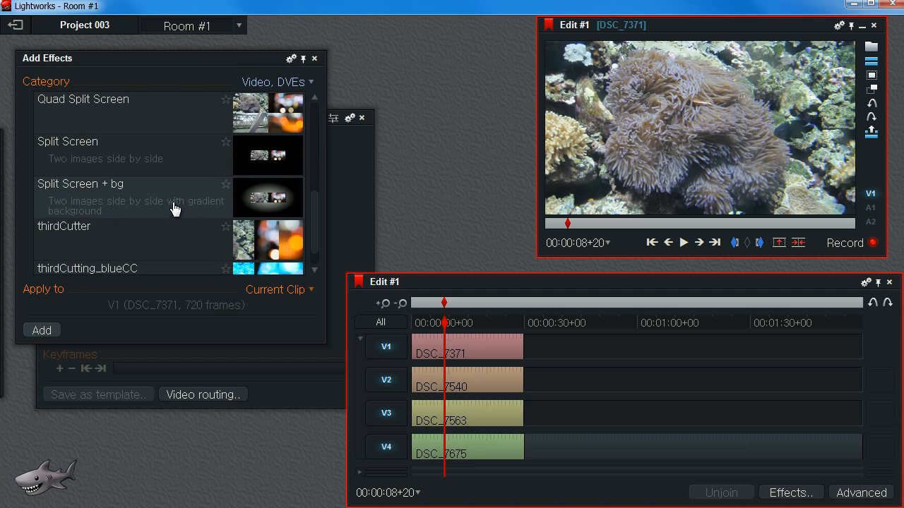
{"action": "left_click", "coordinate": [154, 117]}
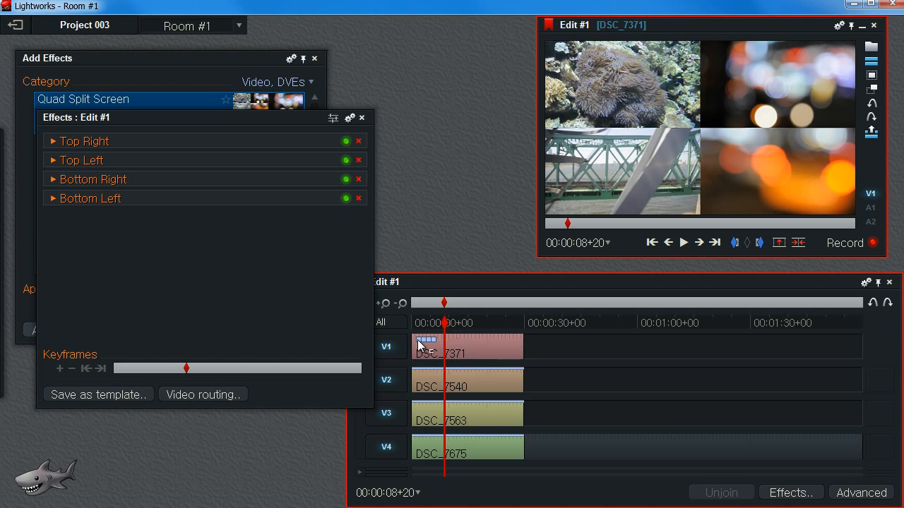
{"action": "mouse_move", "coordinate": [764, 155]}
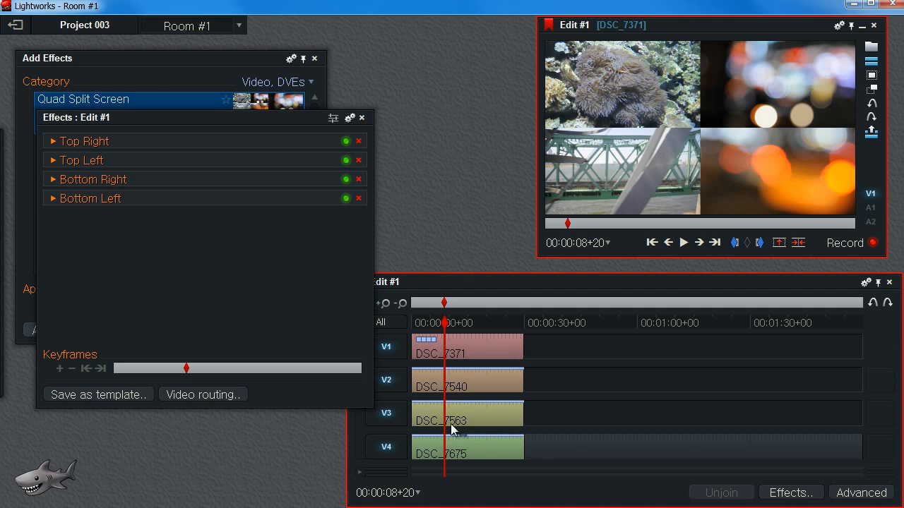
{"action": "mouse_move", "coordinate": [715, 200]}
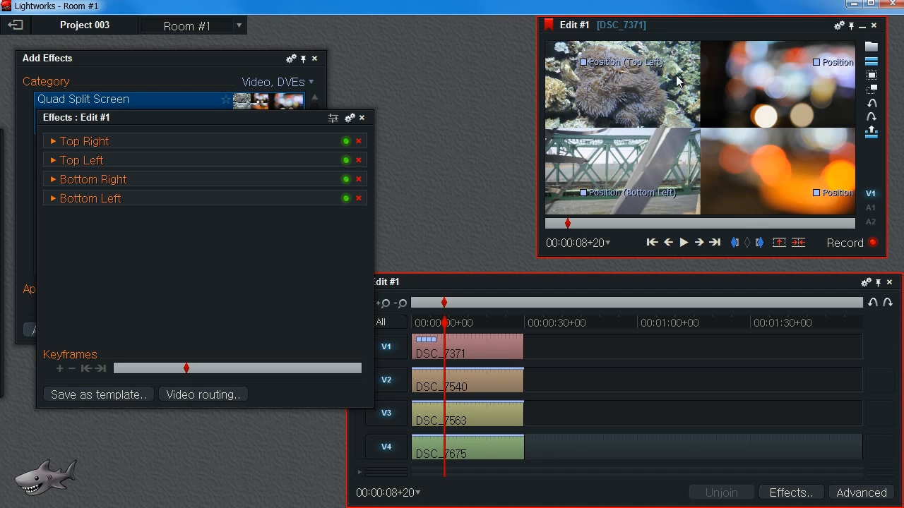
{"action": "left_click_drag", "start_coordinate": [134, 118], "coordinate": [157, 143]}
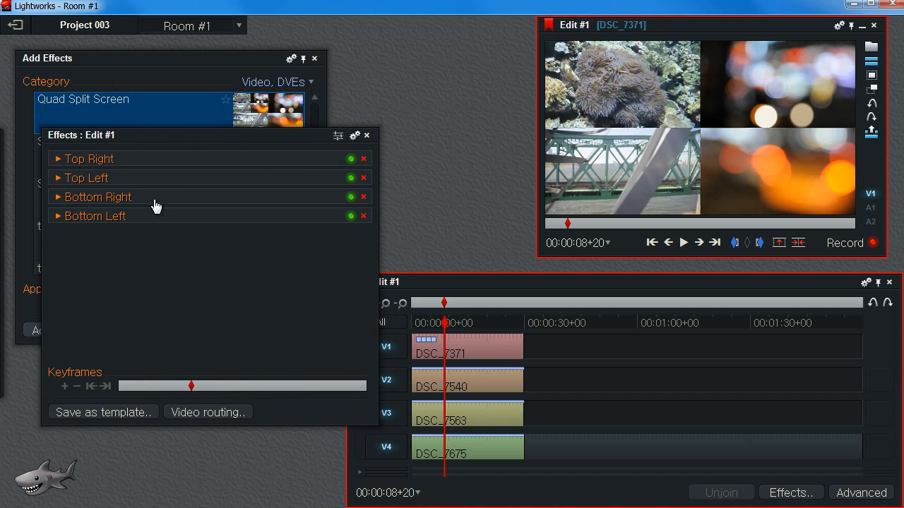
Toggle each Quad Split Screen quadrant off and back on.
{"action": "left_click", "coordinate": [350, 159]}
{"action": "left_click", "coordinate": [350, 177]}
{"action": "left_click", "coordinate": [350, 197]}
{"action": "left_click", "coordinate": [350, 216]}
{"action": "left_click", "coordinate": [350, 216]}
{"action": "left_click", "coordinate": [350, 197]}
{"action": "left_click", "coordinate": [350, 177]}
{"action": "left_click", "coordinate": [350, 159]}
Undo the Quad Split Screen effect and close the effects panel.
{"action": "key", "text": "ctrl+z"}
{"action": "mouse_move", "coordinate": [254, 140]}
{"action": "left_mouse_down"}
{"action": "mouse_move", "coordinate": [312, 149]}
{"action": "mouse_move", "coordinate": [228, 149]}
{"action": "mouse_move", "coordinate": [249, 144]}
{"action": "left_mouse_up"}
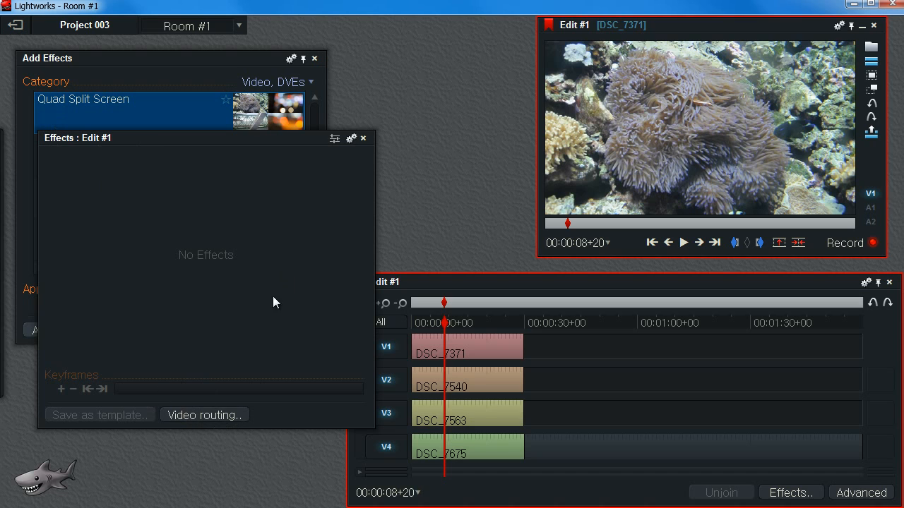
{"action": "left_click", "coordinate": [364, 138]}
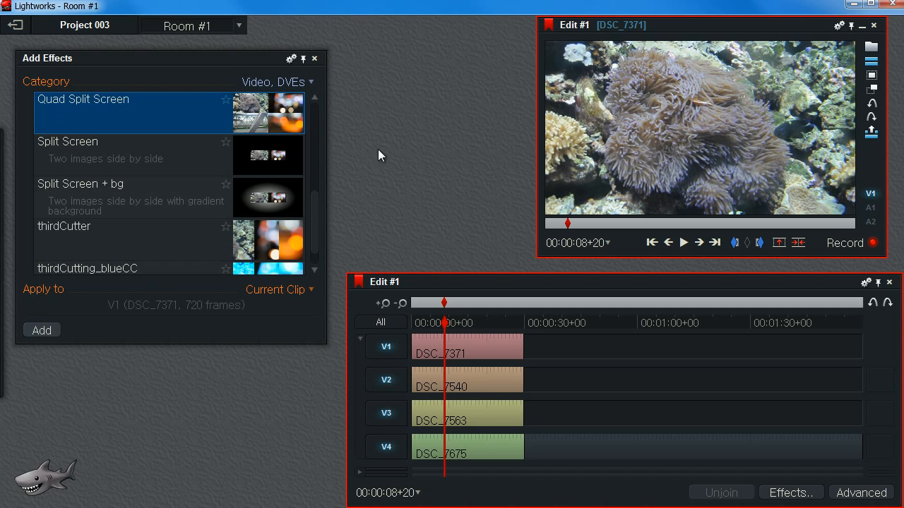
Add a DVE effect to the V1 clip from its Effects menu and close the effects panel.
{"action": "right_click", "coordinate": [458, 350]}
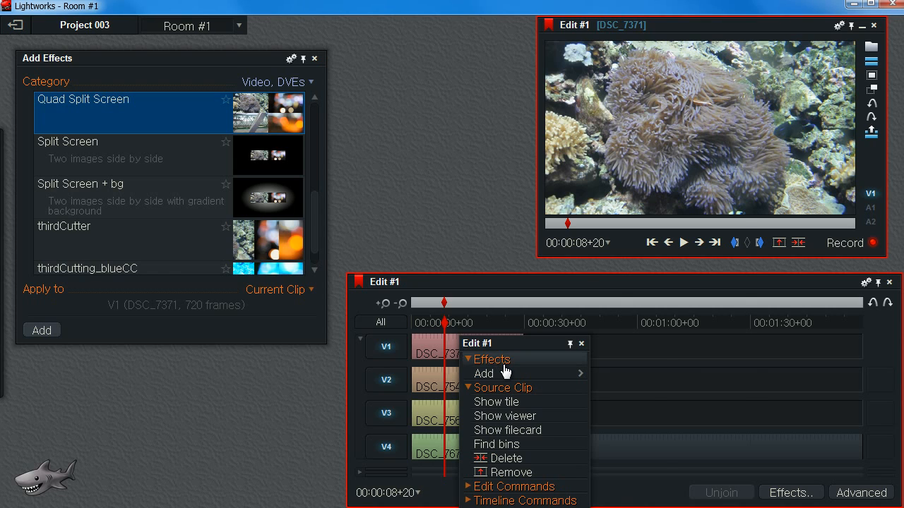
{"action": "mouse_move", "coordinate": [499, 377]}
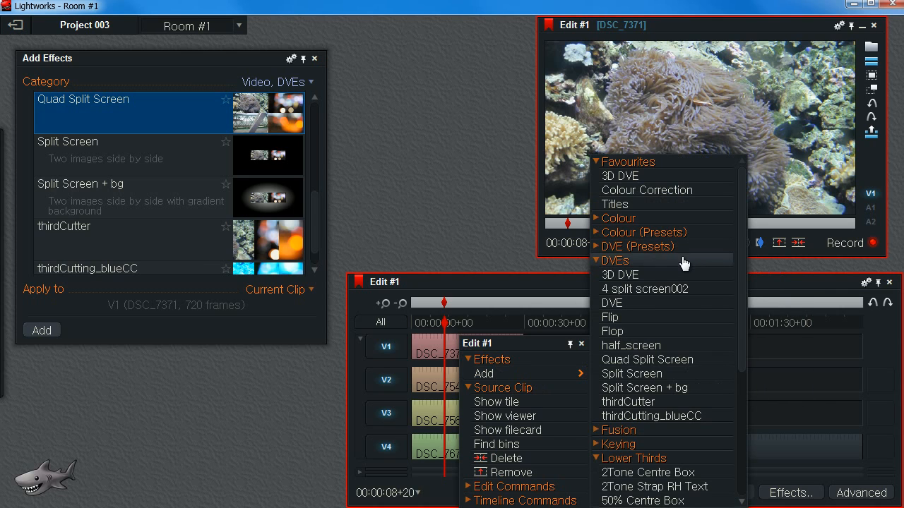
{"action": "left_click", "coordinate": [630, 304]}
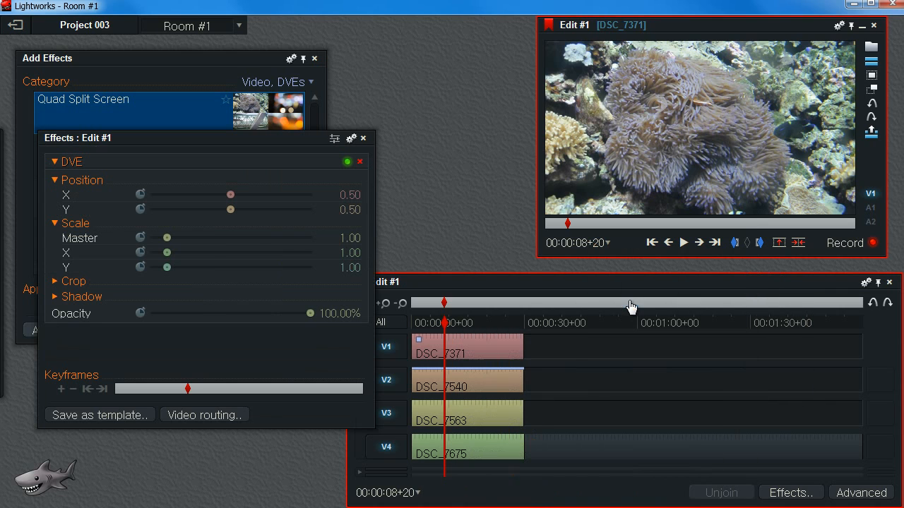
{"action": "left_click_drag", "start_coordinate": [249, 140], "coordinate": [379, 148]}
{"action": "left_click", "coordinate": [496, 148]}
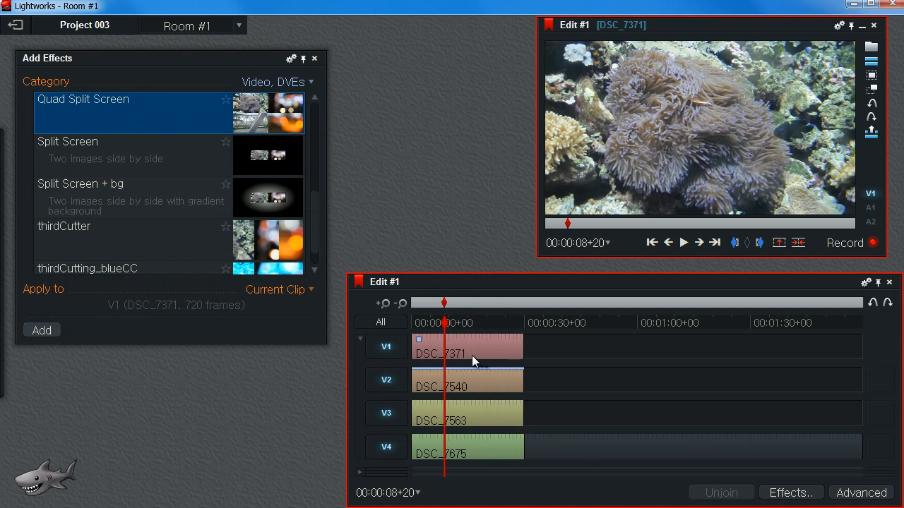
Open the V1 clip's effect settings and close the Add Effects panel.
{"action": "right_click", "coordinate": [450, 340]}
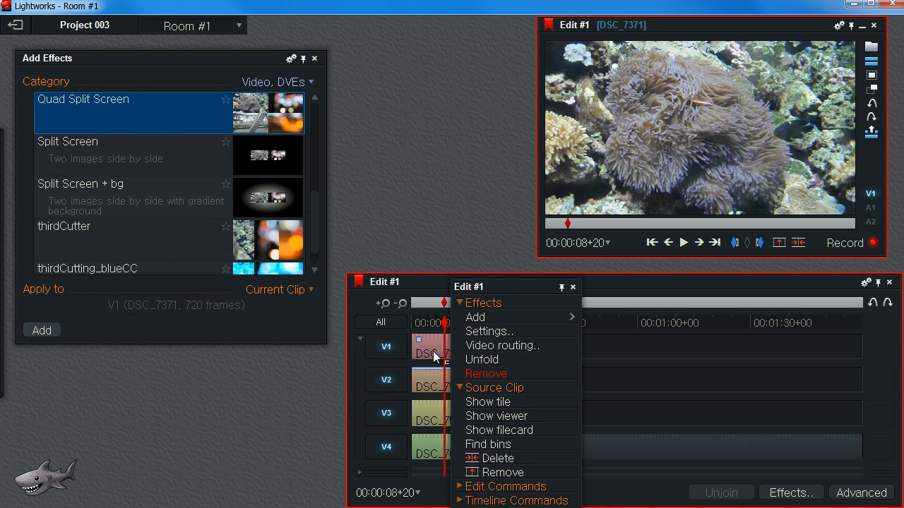
{"action": "left_click", "coordinate": [438, 346]}
{"action": "right_click", "coordinate": [440, 348]}
{"action": "left_click", "coordinate": [476, 330]}
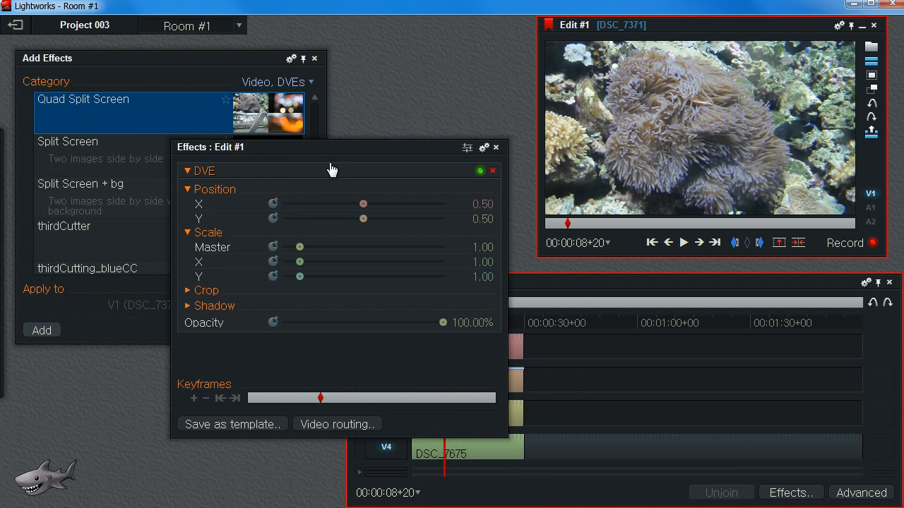
{"action": "left_click_drag", "start_coordinate": [341, 150], "coordinate": [135, 128]}
{"action": "left_click", "coordinate": [314, 58]}
Open the video routing view for the edit.
{"action": "left_click_drag", "start_coordinate": [215, 136], "coordinate": [191, 96]}
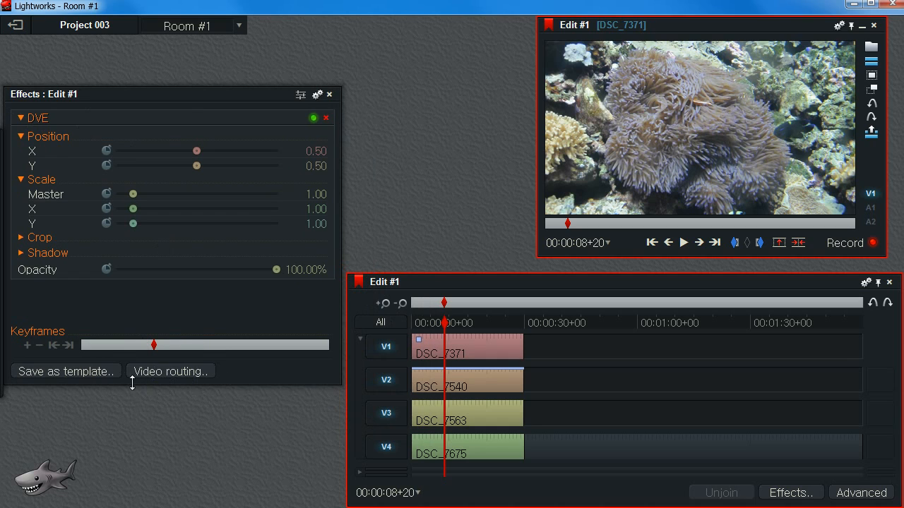
{"action": "left_click", "coordinate": [183, 372]}
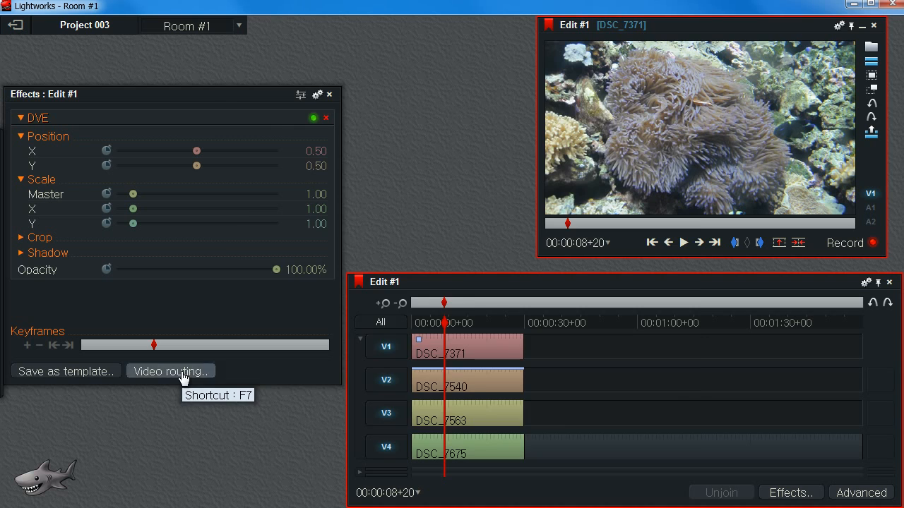
{"action": "left_click_drag", "start_coordinate": [456, 93], "coordinate": [244, 68]}
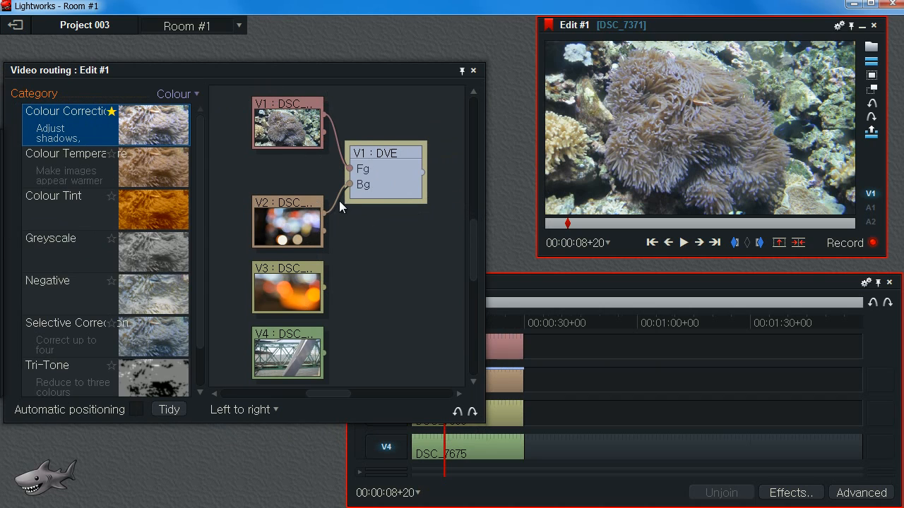
Reposition the DVE and V1 clip nodes within the routing graph.
{"action": "left_click_drag", "start_coordinate": [382, 172], "coordinate": [396, 171]}
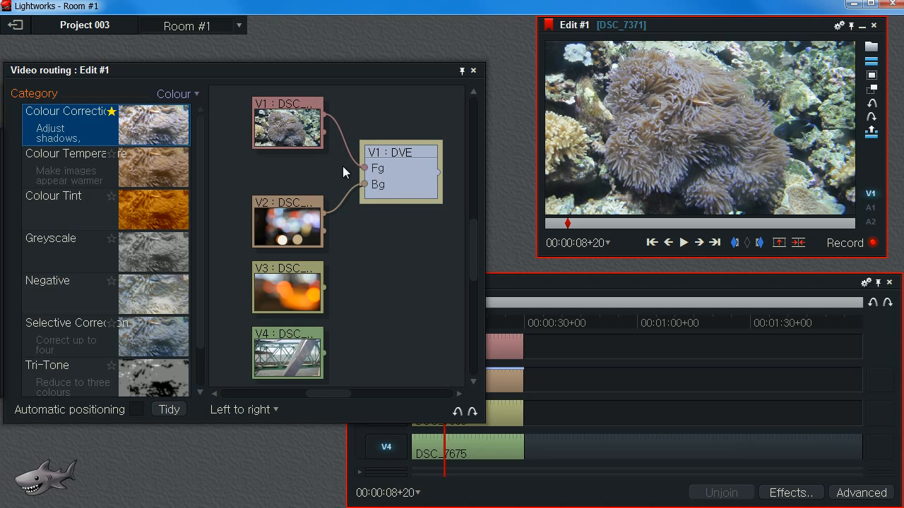
{"action": "mouse_move", "coordinate": [401, 161]}
{"action": "left_mouse_down"}
{"action": "mouse_move", "coordinate": [427, 160]}
{"action": "mouse_move", "coordinate": [401, 171]}
{"action": "left_mouse_up"}
{"action": "left_click_drag", "start_coordinate": [274, 132], "coordinate": [289, 149]}
{"action": "mouse_move", "coordinate": [399, 183]}
{"action": "left_mouse_down"}
{"action": "mouse_move", "coordinate": [415, 175]}
{"action": "mouse_move", "coordinate": [375, 183]}
{"action": "mouse_move", "coordinate": [390, 169]}
{"action": "left_mouse_up"}
{"action": "left_click_drag", "start_coordinate": [285, 132], "coordinate": [277, 141]}
{"action": "left_click_drag", "start_coordinate": [292, 213], "coordinate": [281, 205]}
{"action": "left_click_drag", "start_coordinate": [382, 186], "coordinate": [392, 158]}
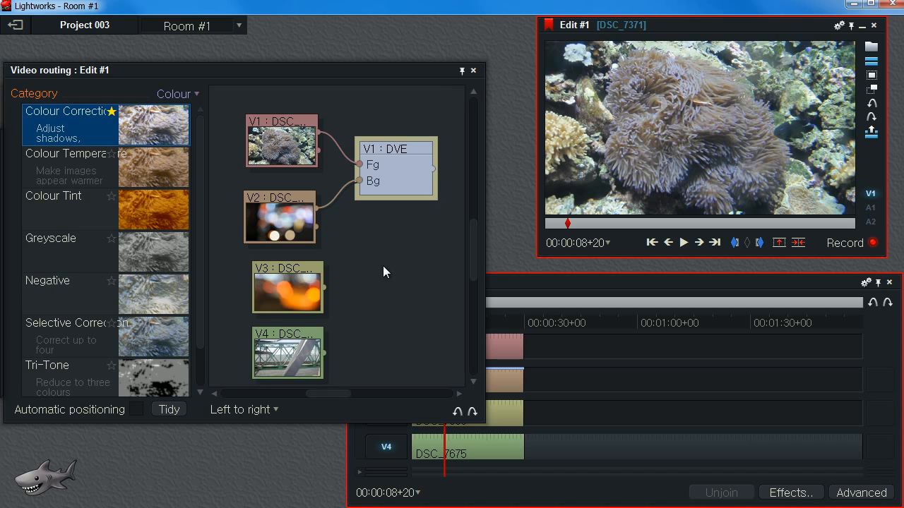
Enlarge the routing panel and move the V3, V4 and DVE nodes to new spots in the graph.
{"action": "left_click_drag", "start_coordinate": [383, 265], "coordinate": [405, 261]}
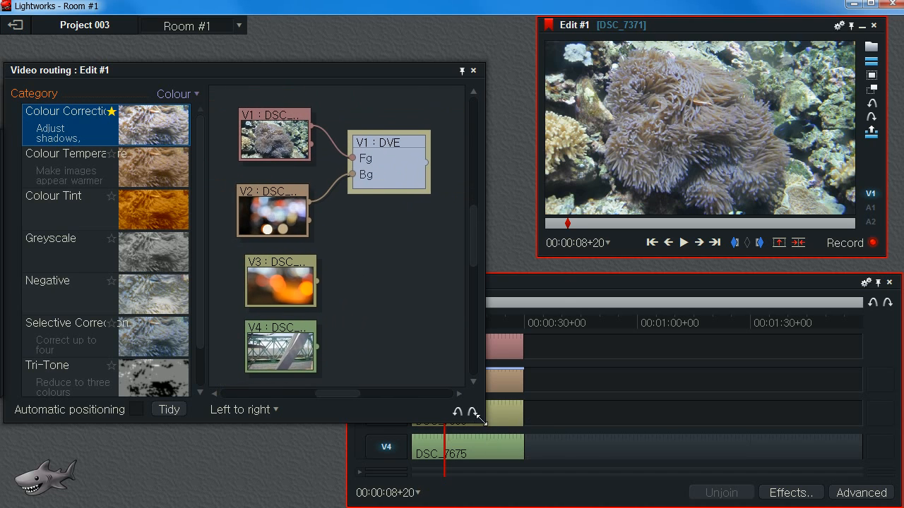
{"action": "left_click_drag", "start_coordinate": [477, 418], "coordinate": [566, 455]}
{"action": "left_click_drag", "start_coordinate": [436, 261], "coordinate": [460, 247]}
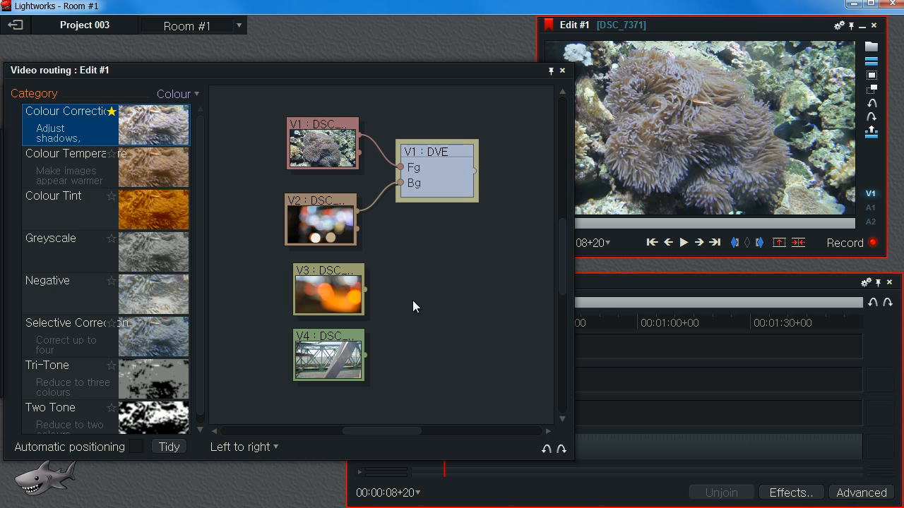
{"action": "mouse_move", "coordinate": [436, 312]}
{"action": "left_mouse_down"}
{"action": "mouse_move", "coordinate": [446, 244]}
{"action": "mouse_move", "coordinate": [452, 297]}
{"action": "mouse_move", "coordinate": [446, 305]}
{"action": "mouse_move", "coordinate": [452, 226]}
{"action": "mouse_move", "coordinate": [452, 294]}
{"action": "mouse_move", "coordinate": [461, 261]}
{"action": "mouse_move", "coordinate": [394, 287]}
{"action": "mouse_move", "coordinate": [442, 295]}
{"action": "left_mouse_up"}
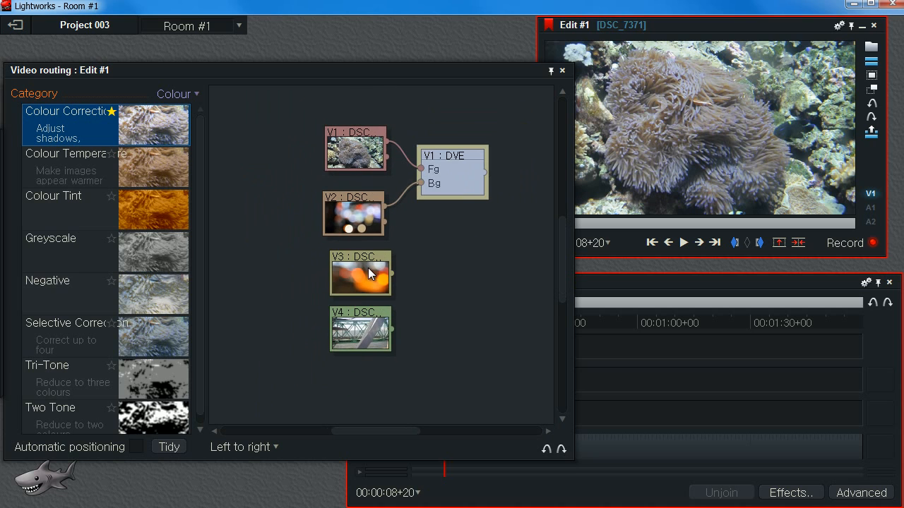
{"action": "left_click_drag", "start_coordinate": [373, 269], "coordinate": [491, 267]}
{"action": "left_click_drag", "start_coordinate": [366, 321], "coordinate": [283, 283]}
{"action": "left_click_drag", "start_coordinate": [447, 179], "coordinate": [489, 129]}
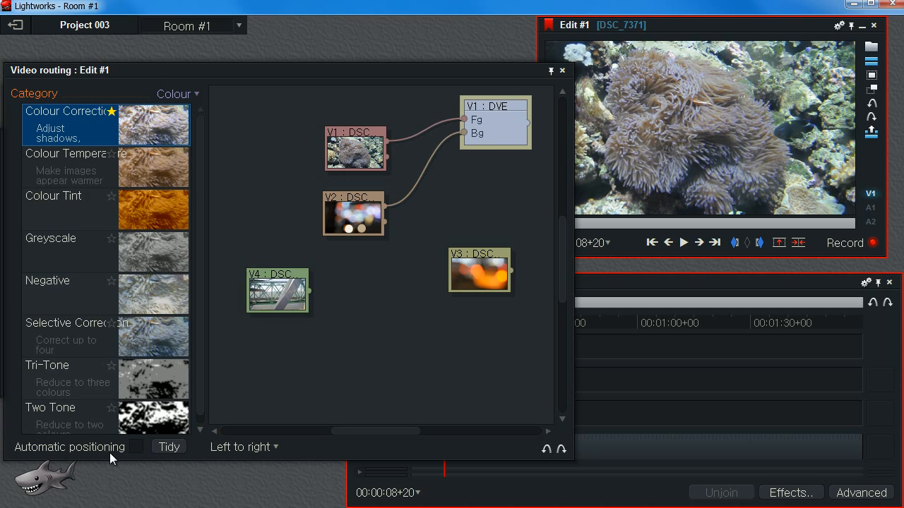
Toggle Automatic positioning on and off to tidy the node layout, then nudge the DVE node.
{"action": "left_click", "coordinate": [137, 449]}
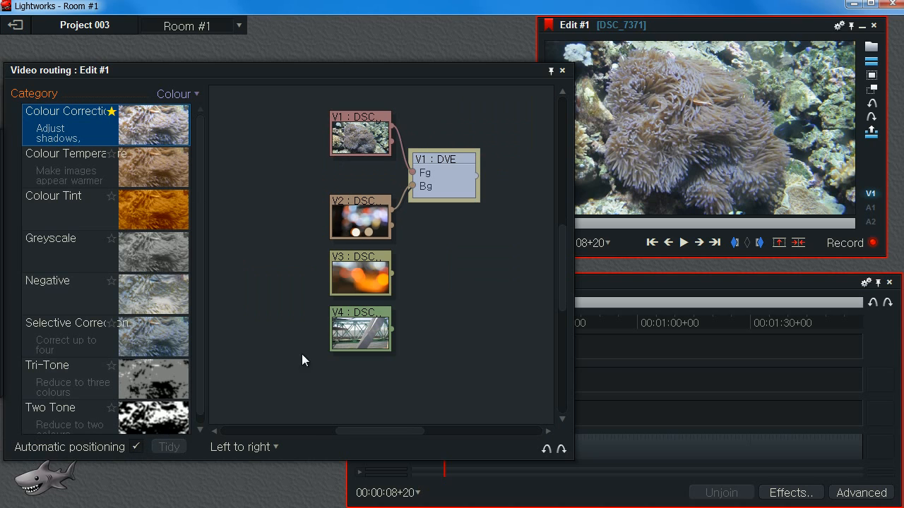
{"action": "left_click", "coordinate": [136, 447]}
{"action": "left_click_drag", "start_coordinate": [480, 243], "coordinate": [452, 256]}
{"action": "left_click_drag", "start_coordinate": [423, 177], "coordinate": [477, 172]}
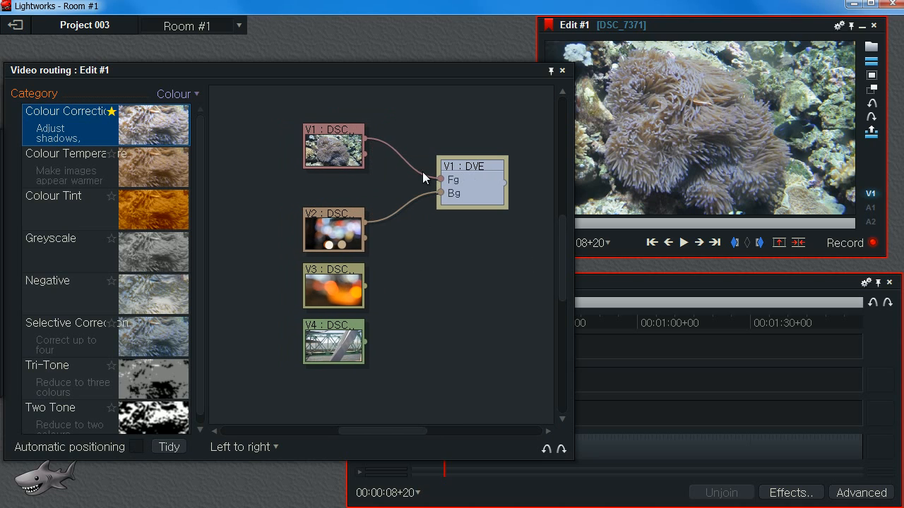
Try disconnecting and reconnecting the V1 clip's link to the DVE's Fg input.
{"action": "left_click_drag", "start_coordinate": [440, 182], "coordinate": [405, 143]}
{"action": "left_click_drag", "start_coordinate": [324, 138], "coordinate": [318, 138]}
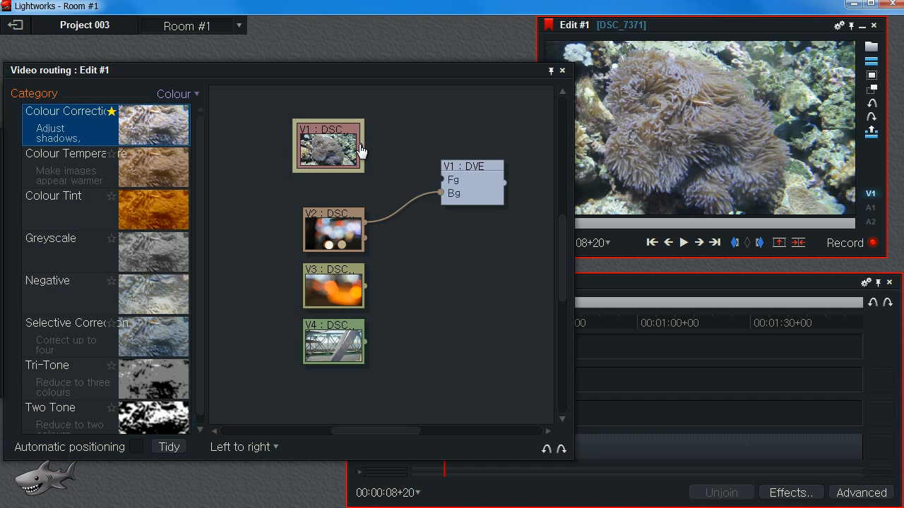
{"action": "left_click_drag", "start_coordinate": [379, 144], "coordinate": [384, 144]}
{"action": "left_click_drag", "start_coordinate": [404, 150], "coordinate": [425, 130]}
{"action": "mouse_move", "coordinate": [416, 127]}
{"action": "left_mouse_down"}
{"action": "mouse_move", "coordinate": [390, 149]}
{"action": "mouse_move", "coordinate": [452, 120]}
{"action": "mouse_move", "coordinate": [406, 132]}
{"action": "left_mouse_up"}
{"action": "left_click_drag", "start_coordinate": [402, 182], "coordinate": [409, 119]}
{"action": "mouse_move", "coordinate": [423, 168]}
{"action": "left_mouse_down"}
{"action": "mouse_move", "coordinate": [443, 176]}
{"action": "mouse_move", "coordinate": [410, 174]}
{"action": "left_mouse_up"}
{"action": "left_click_drag", "start_coordinate": [398, 143], "coordinate": [443, 183]}
{"action": "left_click_drag", "start_coordinate": [469, 173], "coordinate": [482, 174]}
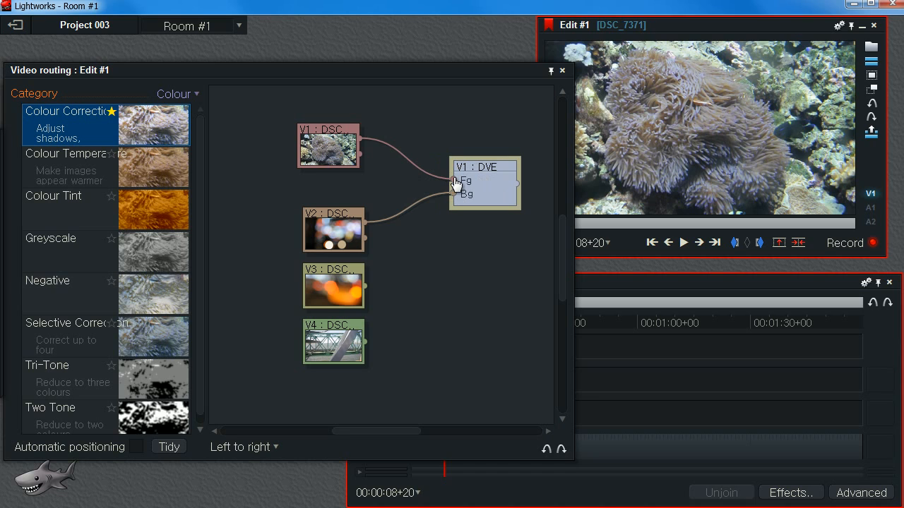
{"action": "left_click_drag", "start_coordinate": [454, 180], "coordinate": [413, 161]}
{"action": "left_click_drag", "start_coordinate": [393, 118], "coordinate": [413, 125]}
{"action": "left_click", "coordinate": [415, 116]}
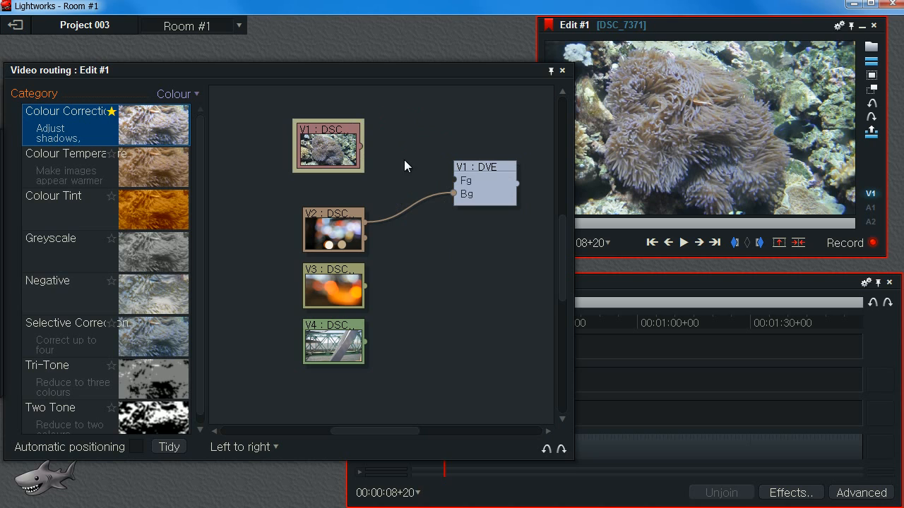
{"action": "left_click_drag", "start_coordinate": [429, 172], "coordinate": [401, 120]}
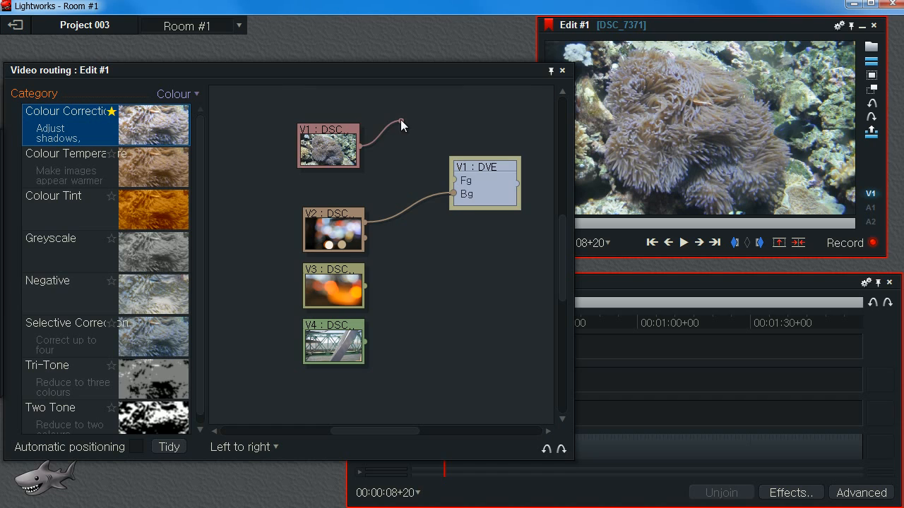
{"action": "left_click", "coordinate": [400, 119]}
{"action": "left_click_drag", "start_coordinate": [432, 171], "coordinate": [457, 180]}
Disconnect the V2 clip from the DVE's Bg input and rearrange the clip and DVE nodes.
{"action": "left_click_drag", "start_coordinate": [567, 292], "coordinate": [459, 296]}
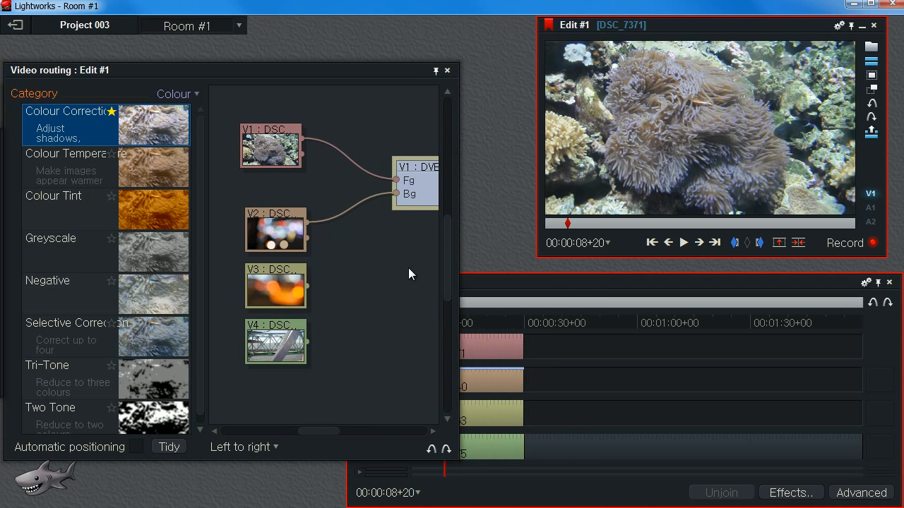
{"action": "scroll", "coordinate": [376, 243], "scroll_direction": "down", "scroll_amount": 3}
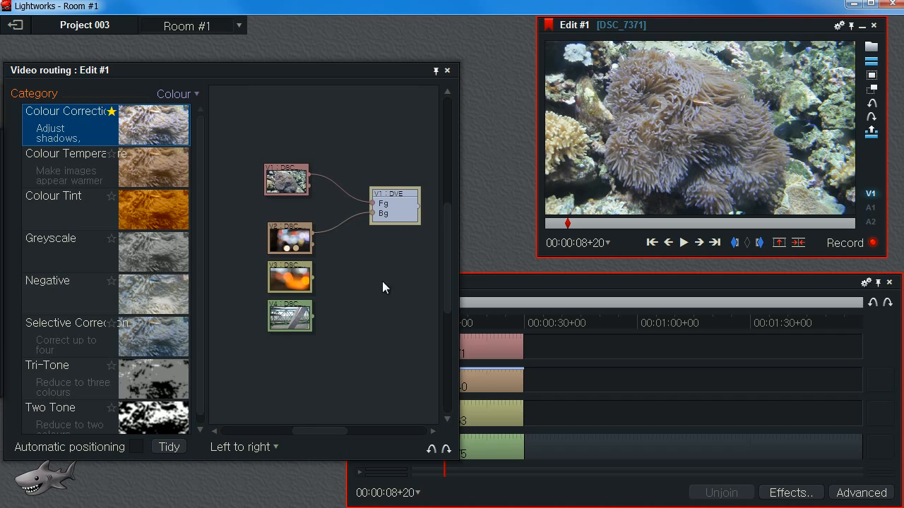
{"action": "left_click_drag", "start_coordinate": [384, 271], "coordinate": [369, 264]}
{"action": "left_click", "coordinate": [496, 287]}
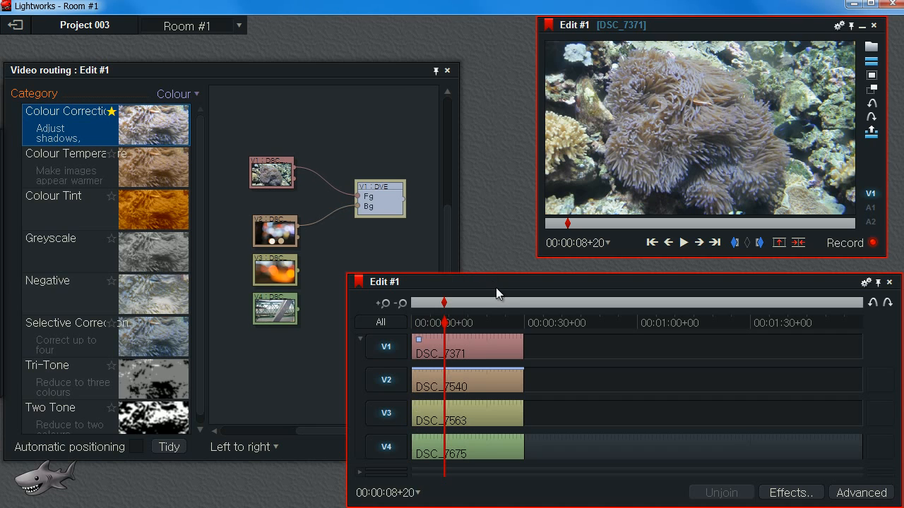
{"action": "left_click_drag", "start_coordinate": [277, 177], "coordinate": [283, 166]}
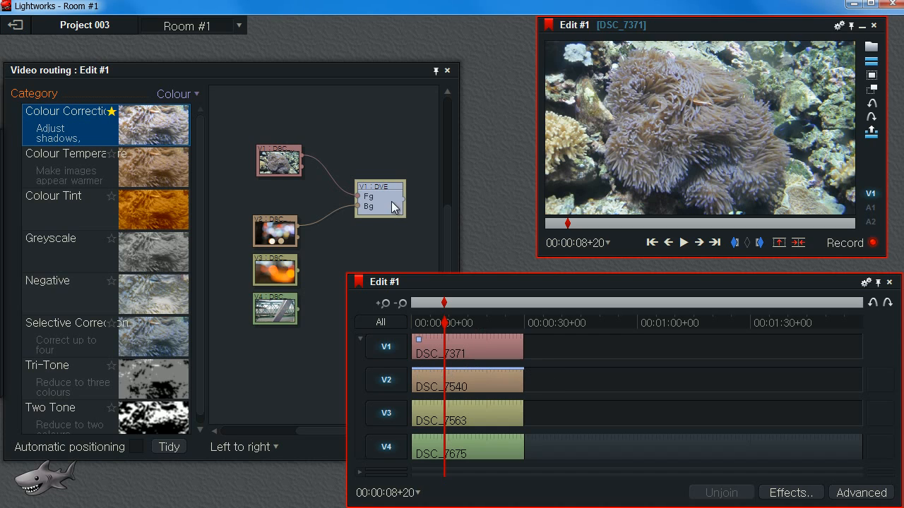
{"action": "left_click_drag", "start_coordinate": [358, 206], "coordinate": [318, 214]}
{"action": "left_click_drag", "start_coordinate": [298, 231], "coordinate": [320, 201]}
{"action": "left_click_drag", "start_coordinate": [284, 228], "coordinate": [269, 215]}
{"action": "left_click_drag", "start_coordinate": [384, 199], "coordinate": [387, 180]}
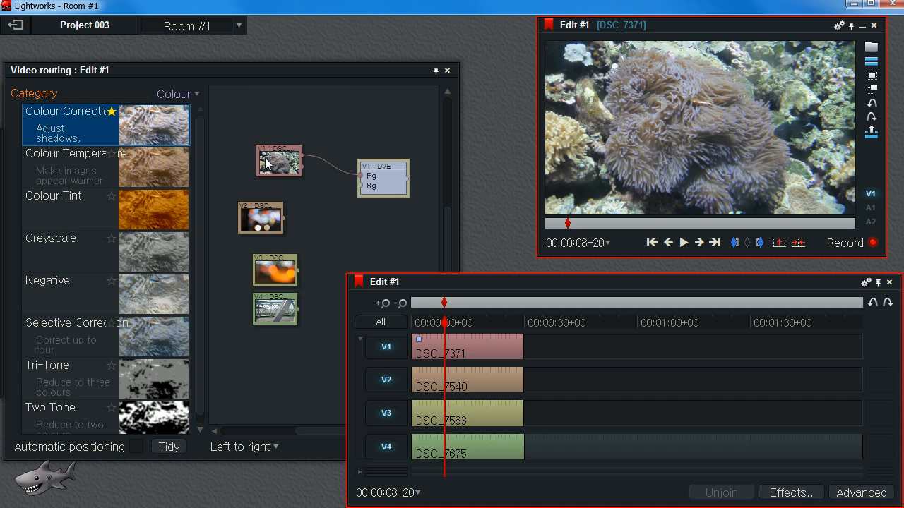
{"action": "left_click_drag", "start_coordinate": [279, 161], "coordinate": [282, 153]}
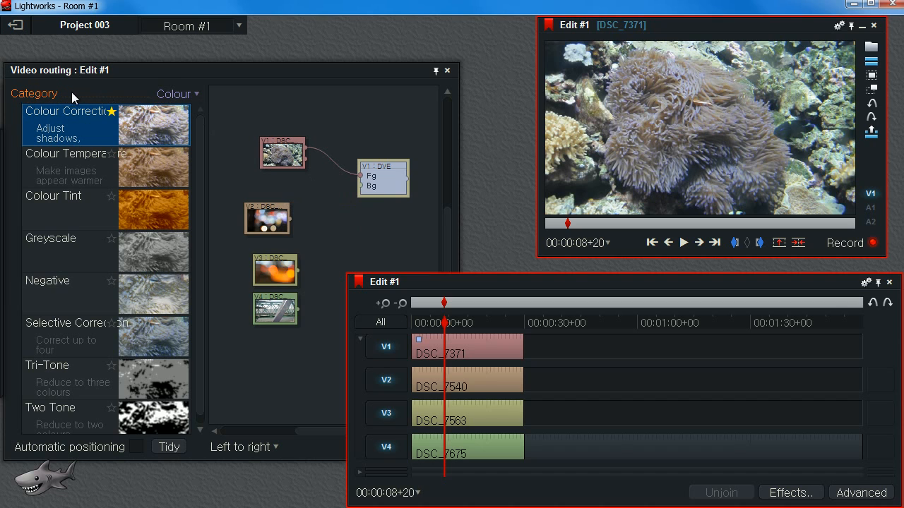
Switch the effect category to DVEs and add two DVE nodes to the routing graph.
{"action": "left_click", "coordinate": [189, 100]}
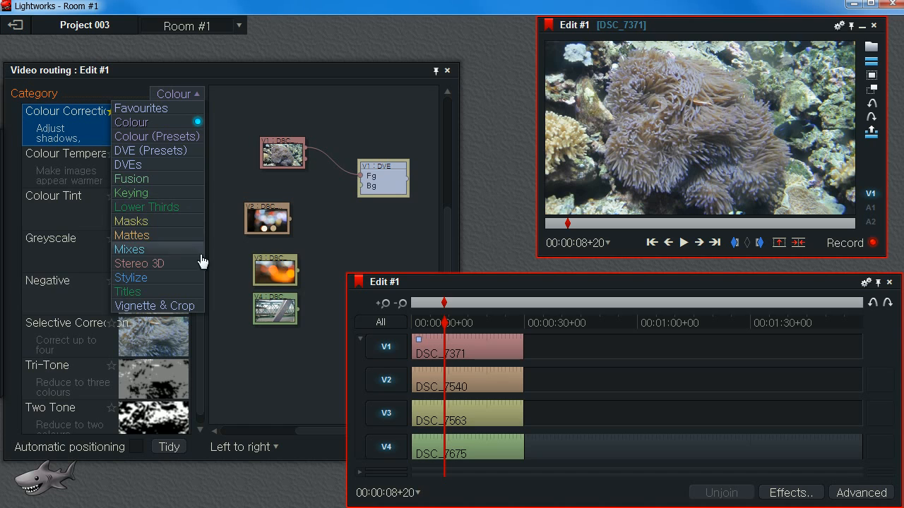
{"action": "left_click", "coordinate": [161, 167]}
{"action": "left_click", "coordinate": [68, 210]}
{"action": "left_click_drag", "start_coordinate": [68, 210], "coordinate": [359, 224]}
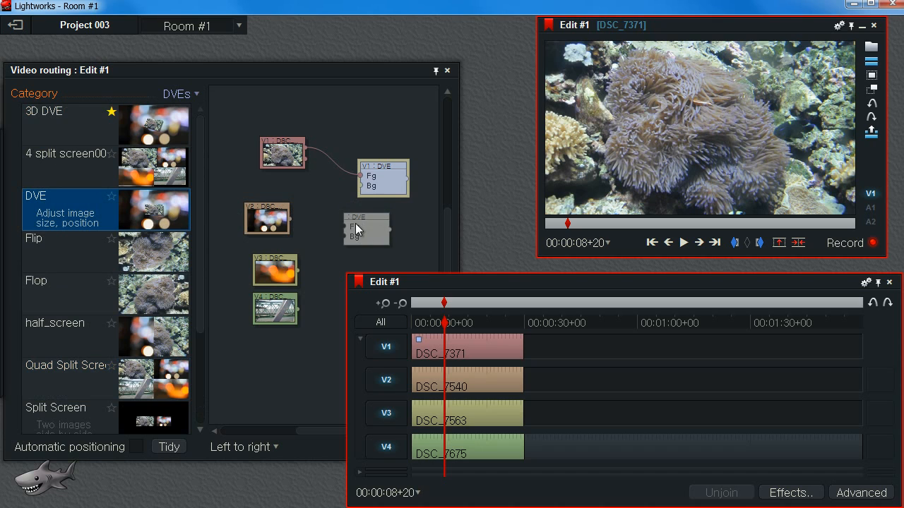
{"action": "left_click_drag", "start_coordinate": [53, 212], "coordinate": [341, 262]}
Resize the timeline and routing panels and add a third DVE node below the others.
{"action": "left_click", "coordinate": [340, 73]}
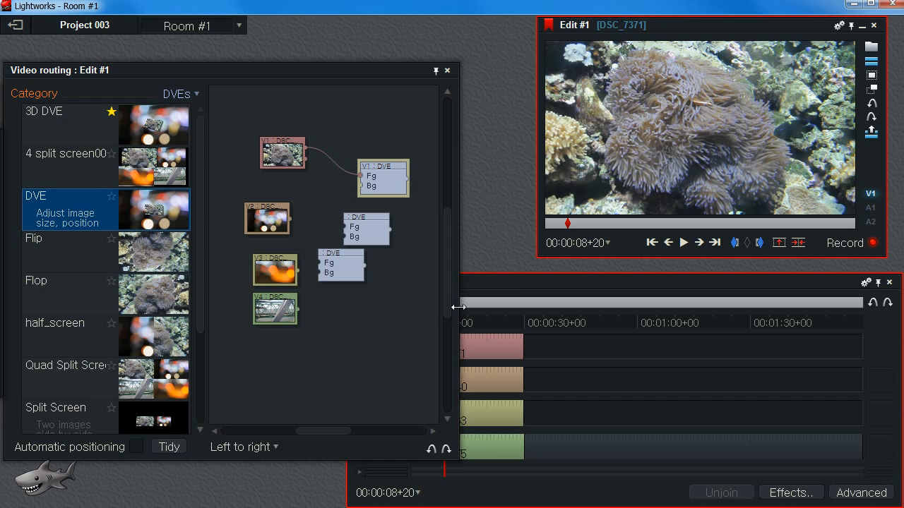
{"action": "left_click", "coordinate": [540, 284]}
{"action": "left_click_drag", "start_coordinate": [346, 346], "coordinate": [542, 356]}
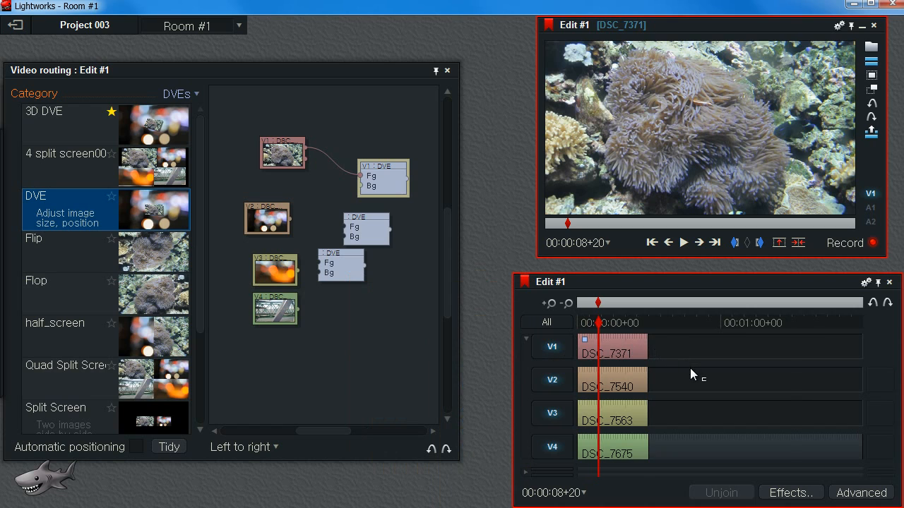
{"action": "scroll", "coordinate": [689, 368], "scroll_direction": "up", "scroll_amount": 2}
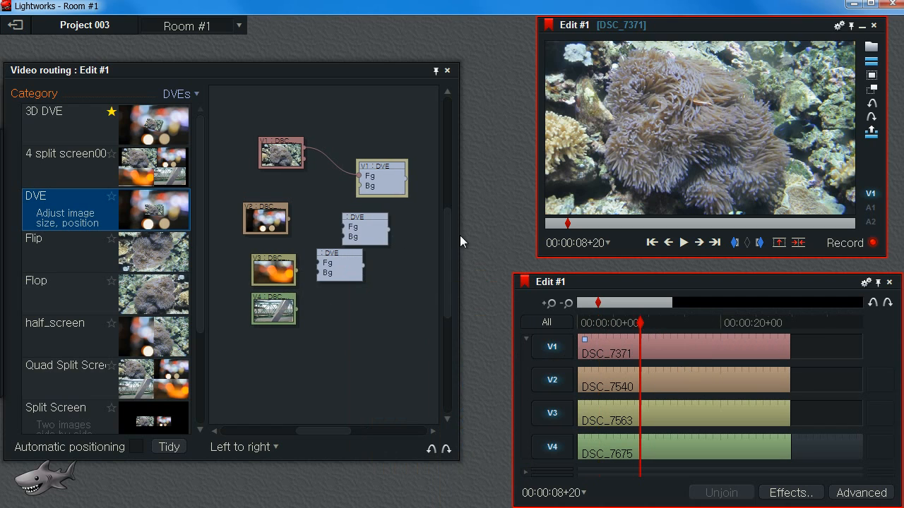
{"action": "left_click_drag", "start_coordinate": [471, 238], "coordinate": [521, 245]}
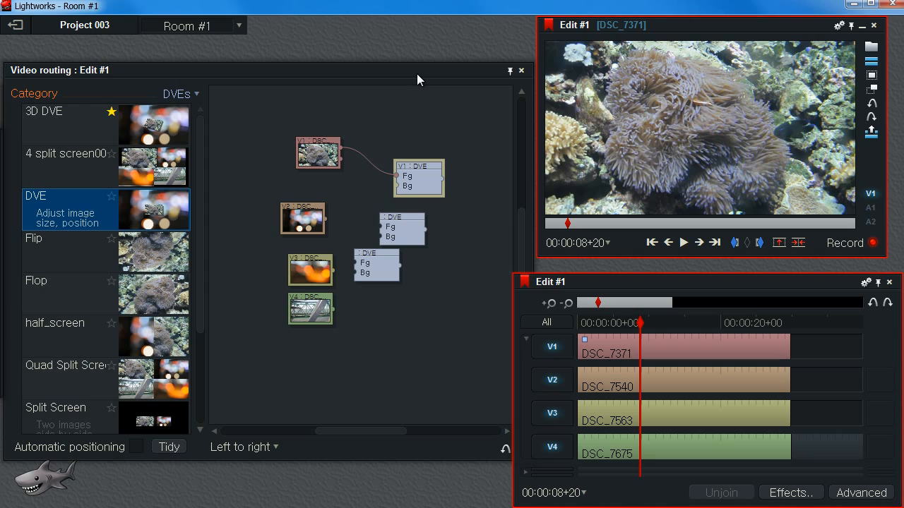
{"action": "left_click_drag", "start_coordinate": [381, 267], "coordinate": [400, 272]}
{"action": "left_click_drag", "start_coordinate": [64, 206], "coordinate": [400, 323]}
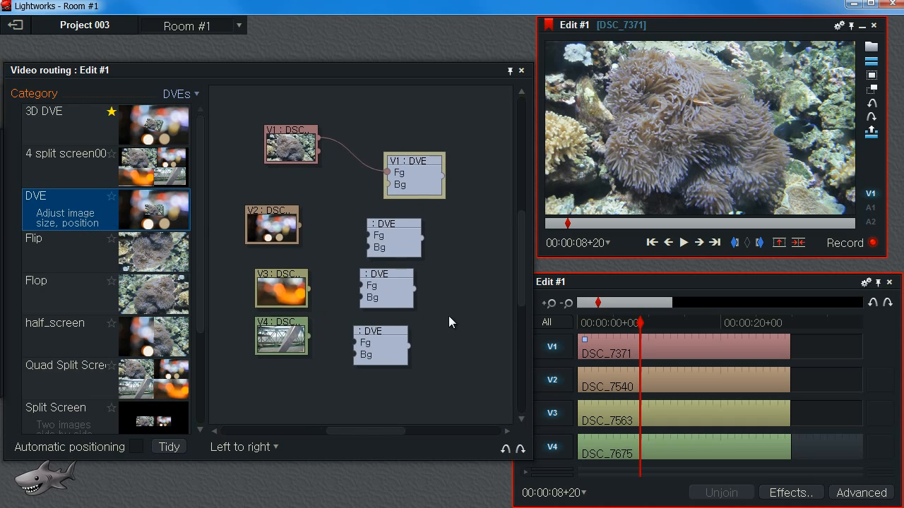
Try connecting the V2, V3 and V4 clips to the Fg inputs of the new DVE nodes.
{"action": "left_click_drag", "start_coordinate": [394, 232], "coordinate": [397, 231]}
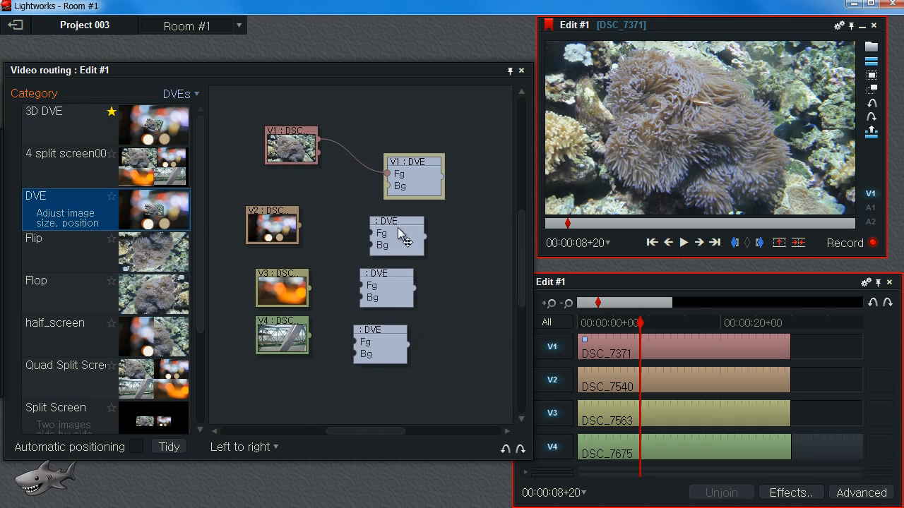
{"action": "left_click_drag", "start_coordinate": [382, 278], "coordinate": [397, 281]}
{"action": "left_click_drag", "start_coordinate": [377, 330], "coordinate": [391, 328]}
{"action": "left_click_drag", "start_coordinate": [296, 244], "coordinate": [304, 244]}
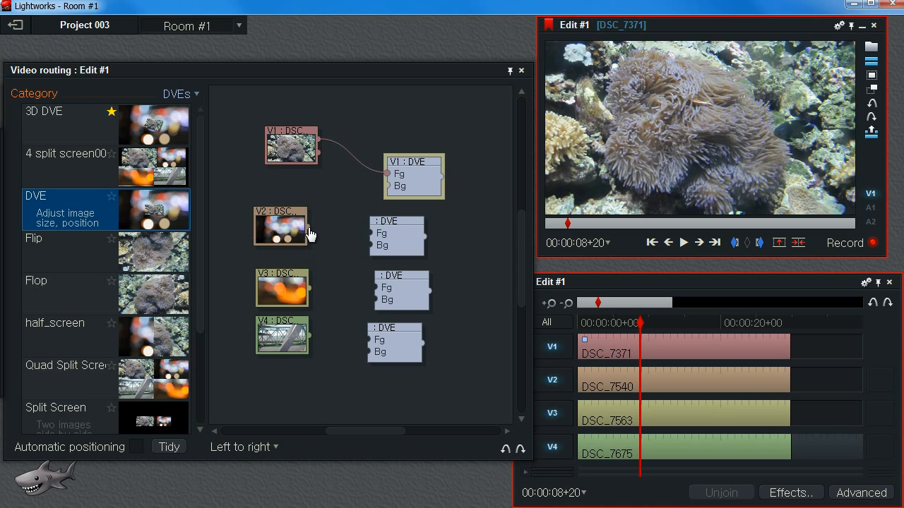
{"action": "left_click_drag", "start_coordinate": [308, 229], "coordinate": [365, 238]}
{"action": "left_click_drag", "start_coordinate": [313, 286], "coordinate": [374, 287]}
{"action": "left_click_drag", "start_coordinate": [367, 342], "coordinate": [368, 340]}
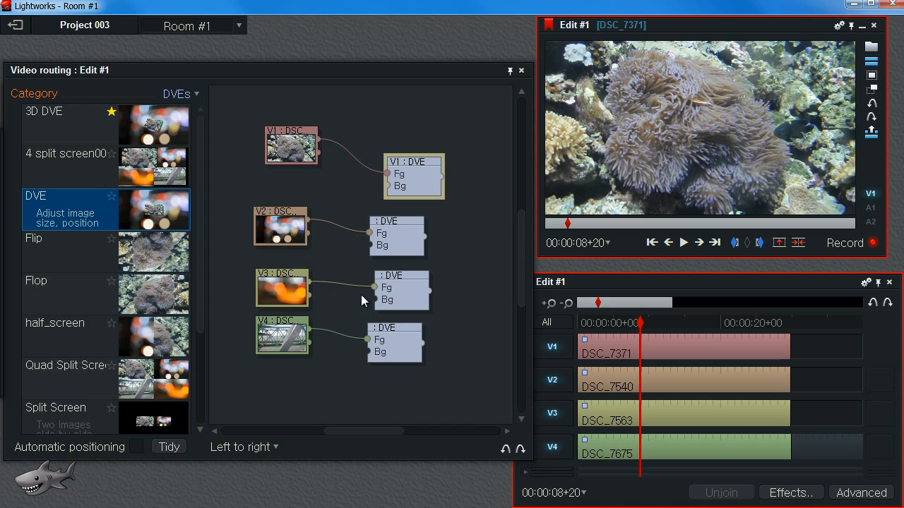
{"action": "left_click_drag", "start_coordinate": [370, 233], "coordinate": [343, 244]}
{"action": "left_click_drag", "start_coordinate": [374, 288], "coordinate": [351, 262]}
{"action": "left_click_drag", "start_coordinate": [345, 329], "coordinate": [343, 299]}
Connect the first new DVE node's output to the Bg input of the V1 DVE.
{"action": "left_click_drag", "start_coordinate": [389, 223], "coordinate": [364, 216]}
{"action": "left_click_drag", "start_coordinate": [412, 173], "coordinate": [422, 147]}
{"action": "mouse_move", "coordinate": [376, 223]}
{"action": "left_mouse_down"}
{"action": "mouse_move", "coordinate": [397, 160]}
{"action": "mouse_move", "coordinate": [473, 127]}
{"action": "mouse_move", "coordinate": [386, 209]}
{"action": "left_mouse_up"}
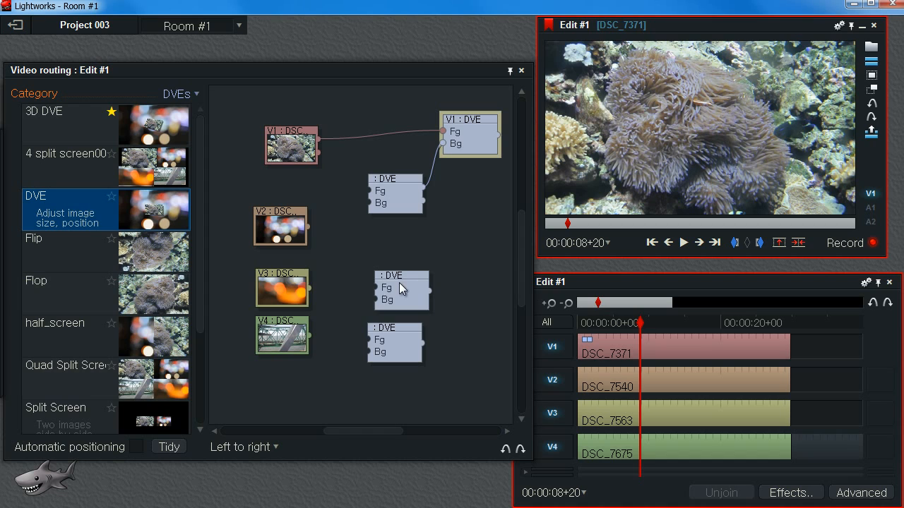
Chain the other two DVE nodes so each output feeds the Bg input of the DVE above it.
{"action": "left_click_drag", "start_coordinate": [400, 285], "coordinate": [370, 259]}
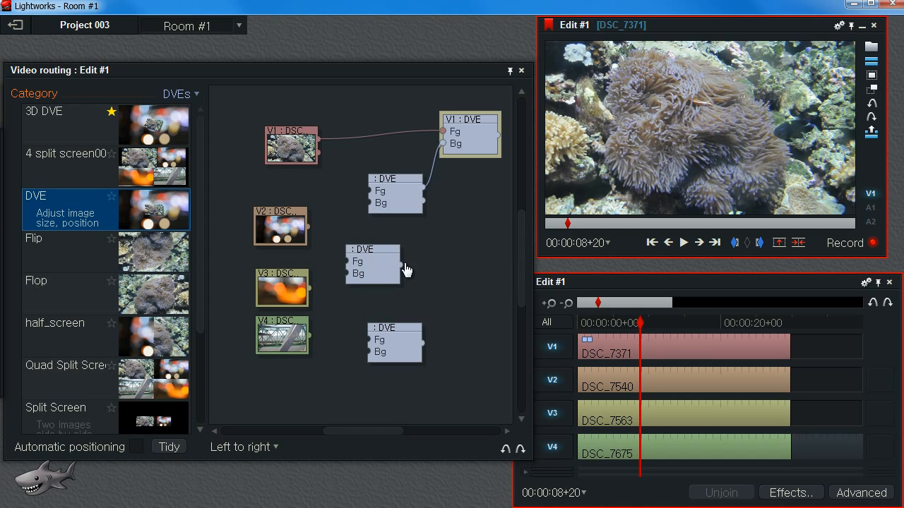
{"action": "left_click_drag", "start_coordinate": [370, 215], "coordinate": [432, 194]}
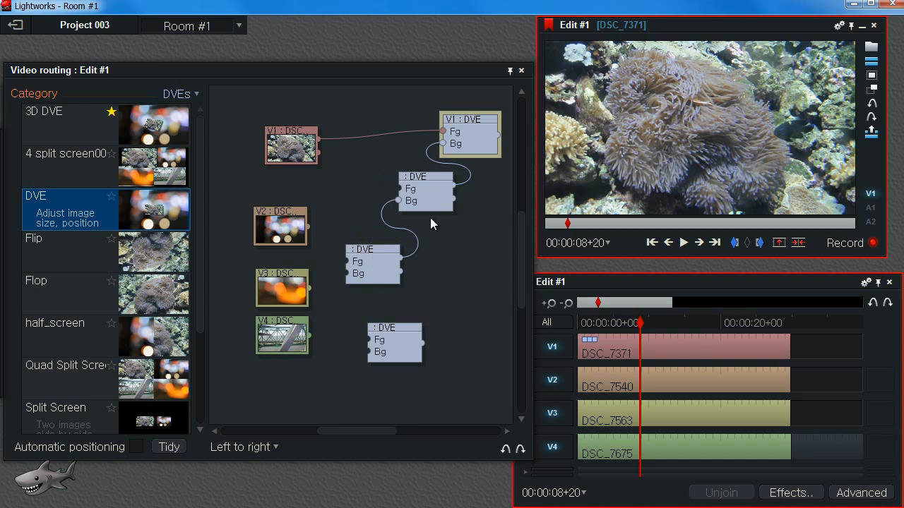
{"action": "left_click_drag", "start_coordinate": [371, 275], "coordinate": [388, 264]}
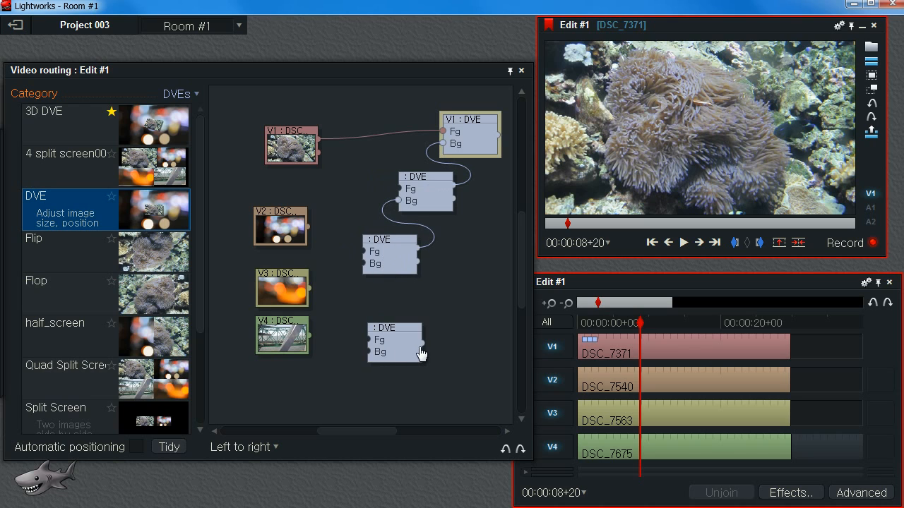
{"action": "left_click_drag", "start_coordinate": [422, 343], "coordinate": [373, 270]}
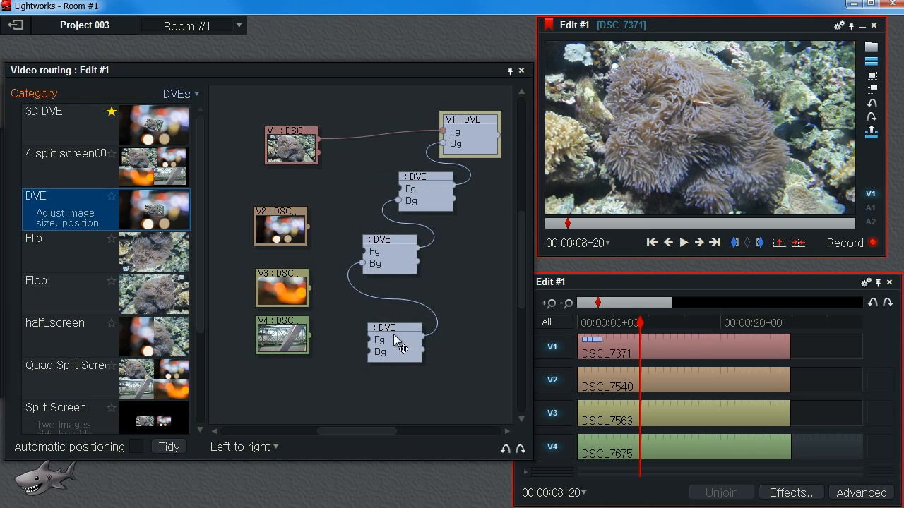
Connect the V2, V3 and V4 clips to the Fg inputs of the three new DVE nodes.
{"action": "left_click_drag", "start_coordinate": [400, 342], "coordinate": [377, 322]}
{"action": "left_click_drag", "start_coordinate": [281, 227], "coordinate": [289, 207]}
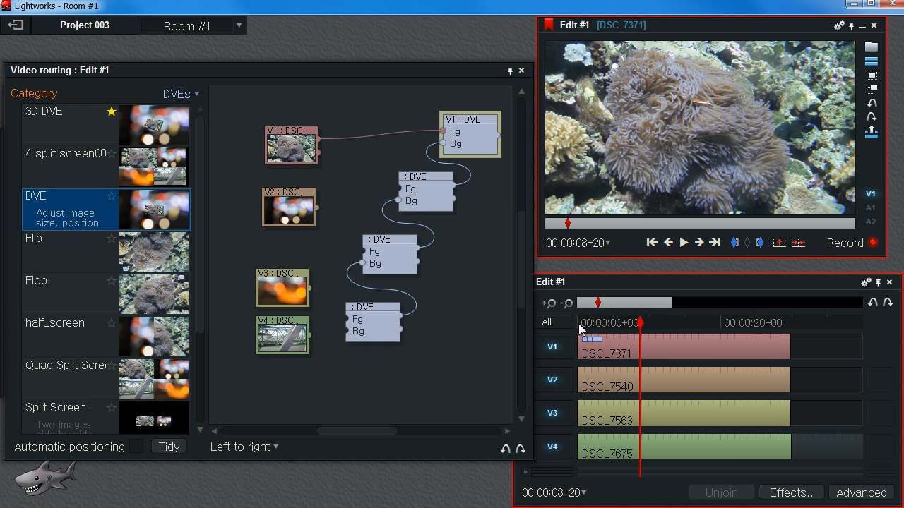
{"action": "left_click_drag", "start_coordinate": [305, 219], "coordinate": [308, 218]}
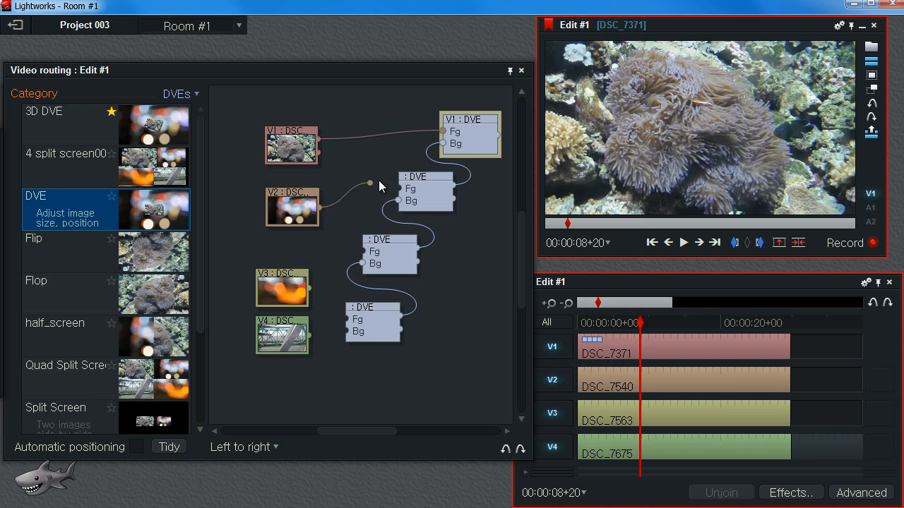
{"action": "left_click_drag", "start_coordinate": [403, 190], "coordinate": [348, 190]}
{"action": "left_click_drag", "start_coordinate": [319, 213], "coordinate": [399, 189]}
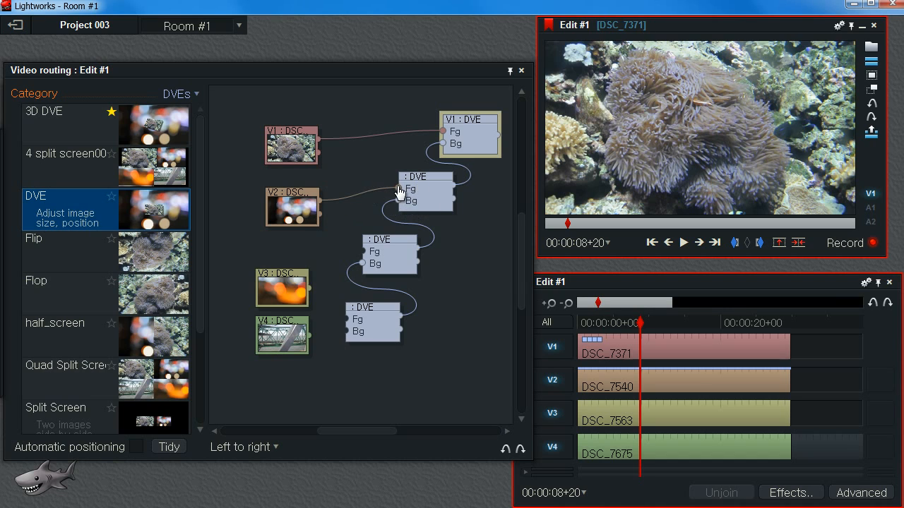
{"action": "left_click_drag", "start_coordinate": [310, 289], "coordinate": [366, 252]}
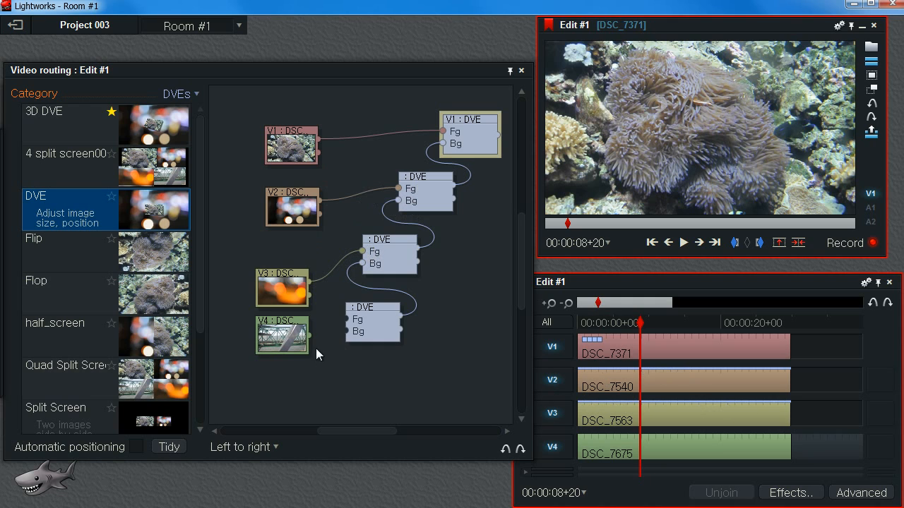
{"action": "left_click_drag", "start_coordinate": [312, 340], "coordinate": [346, 319]}
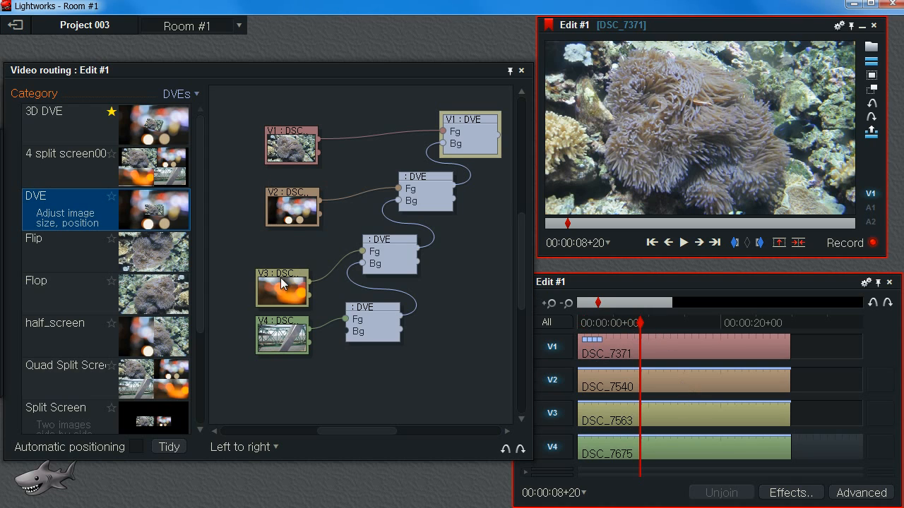
Rearrange the clip and DVE nodes and reposition the Effects and Video routing panels.
{"action": "left_click_drag", "start_coordinate": [280, 277], "coordinate": [286, 253]}
{"action": "left_click_drag", "start_coordinate": [300, 323], "coordinate": [298, 314]}
{"action": "left_click_drag", "start_coordinate": [378, 332], "coordinate": [370, 328]}
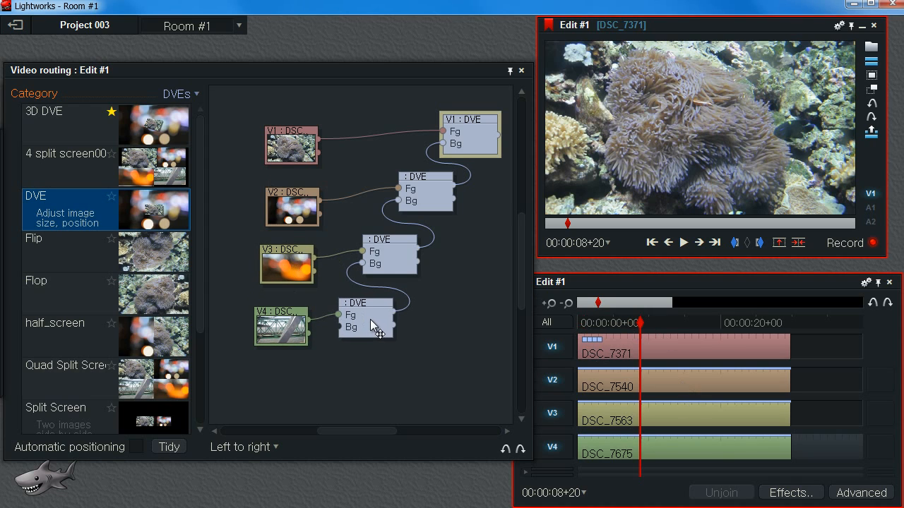
{"action": "left_click_drag", "start_coordinate": [240, 71], "coordinate": [385, 145]}
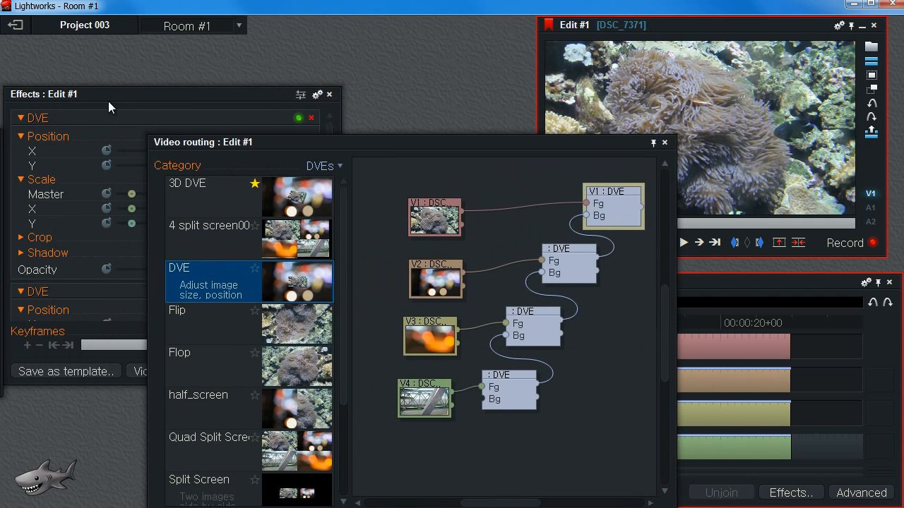
{"action": "left_click_drag", "start_coordinate": [108, 101], "coordinate": [121, 75]}
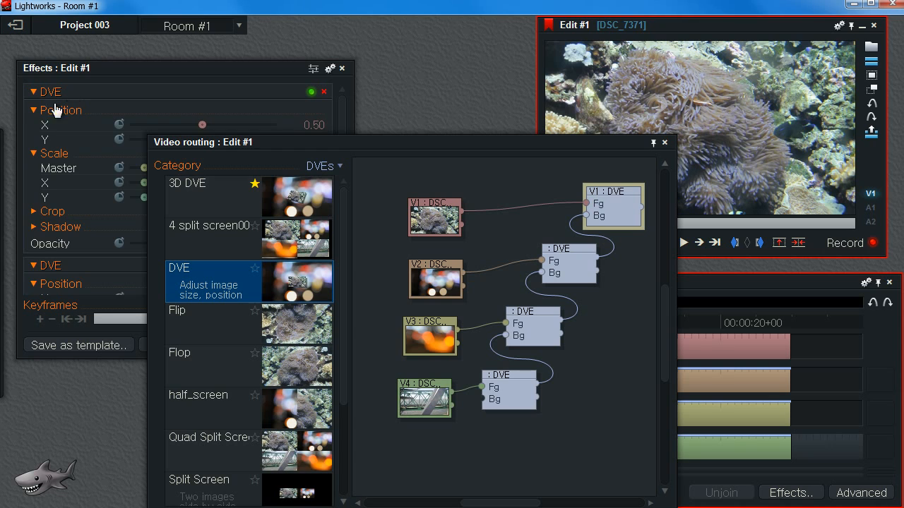
Collapse the four DVE effect entries and move the routing panel beneath them.
{"action": "left_click", "coordinate": [33, 110]}
{"action": "left_click", "coordinate": [33, 93]}
{"action": "left_click", "coordinate": [34, 130]}
{"action": "left_click", "coordinate": [34, 111]}
{"action": "left_click", "coordinate": [34, 130]}
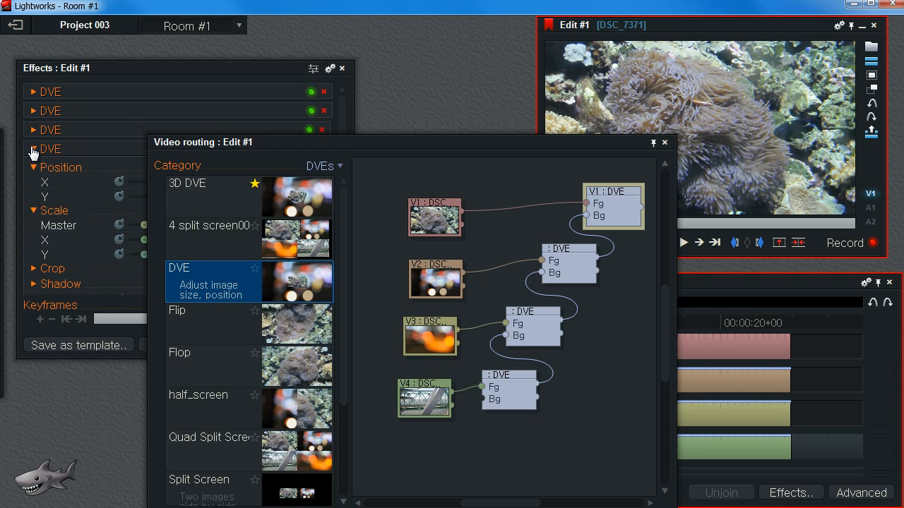
{"action": "left_click", "coordinate": [34, 150]}
{"action": "left_click_drag", "start_coordinate": [318, 151], "coordinate": [238, 194]}
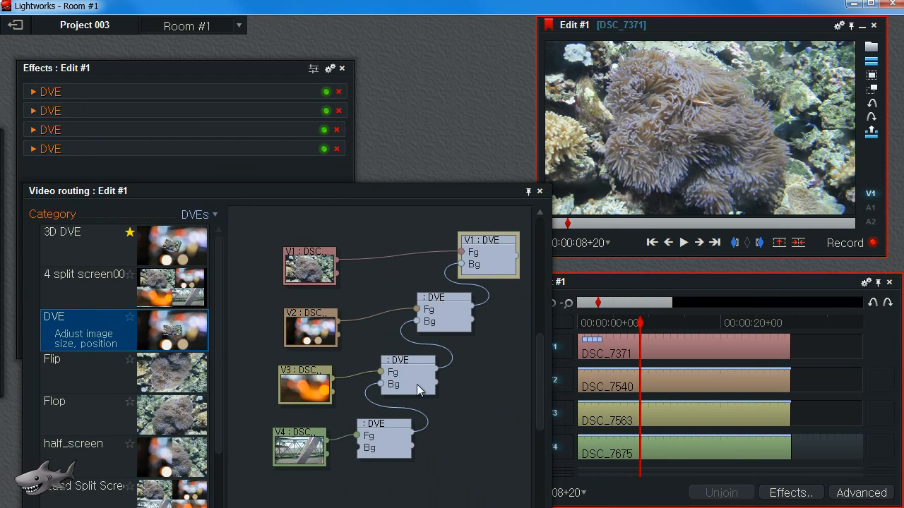
Reconnect the bottom DVE node's Fg input to the V4 clip and its output to the Bg input of the DVE above.
{"action": "left_click_drag", "start_coordinate": [372, 391], "coordinate": [358, 397]}
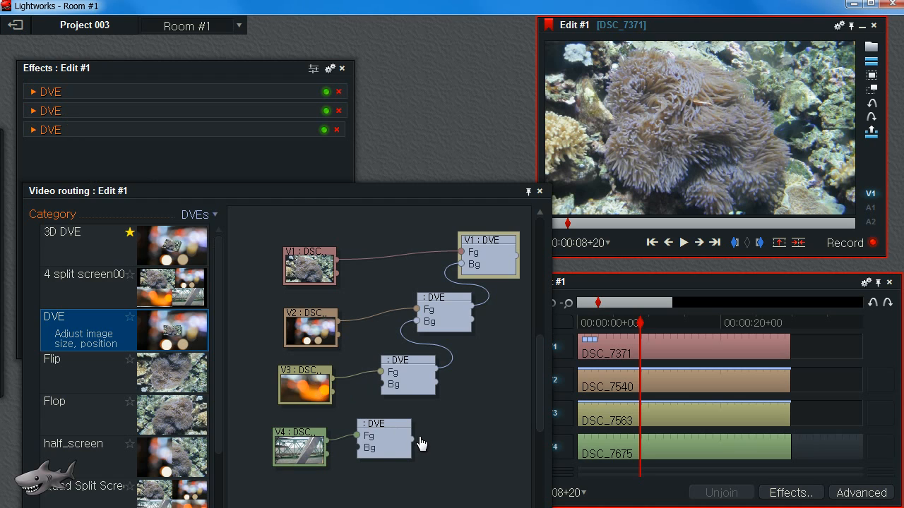
{"action": "left_click_drag", "start_coordinate": [381, 405], "coordinate": [382, 384]}
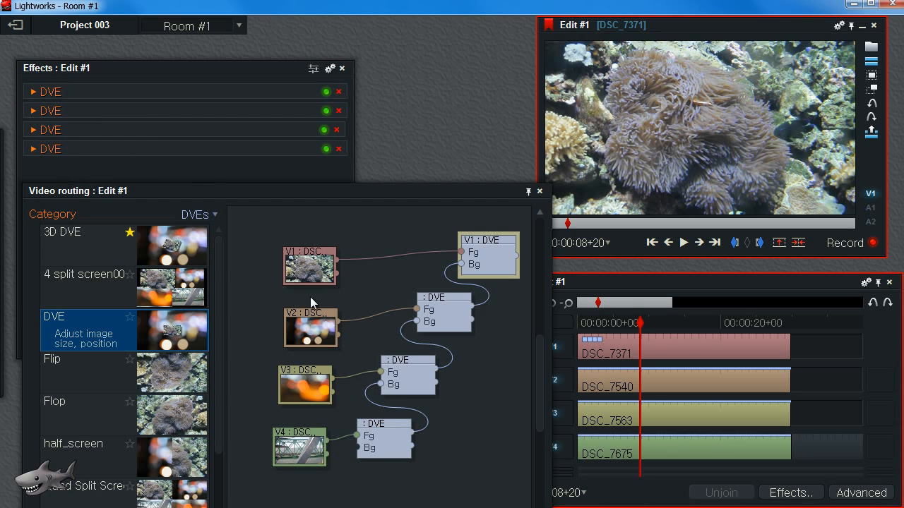
{"action": "left_click_drag", "start_coordinate": [267, 438], "coordinate": [260, 438]}
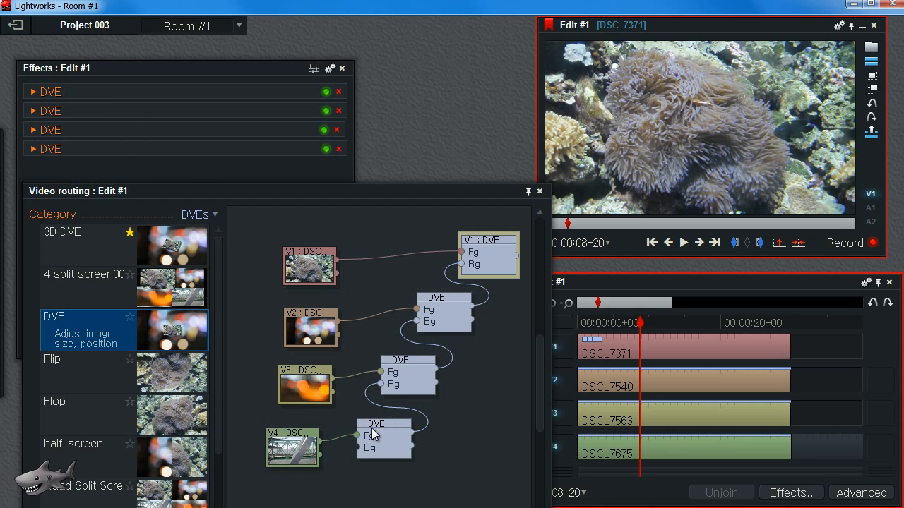
{"action": "left_click_drag", "start_coordinate": [375, 433], "coordinate": [368, 437]}
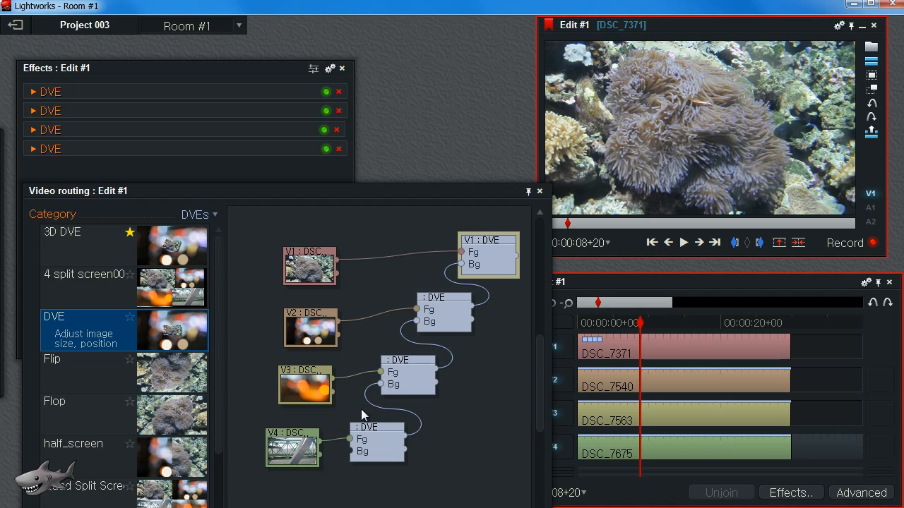
{"action": "left_click", "coordinate": [351, 442]}
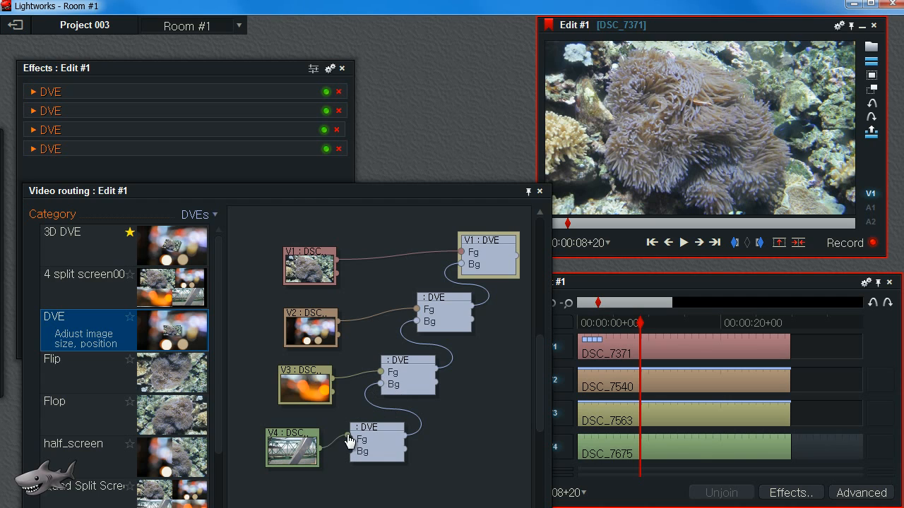
{"action": "left_click_drag", "start_coordinate": [333, 439], "coordinate": [335, 438]}
{"action": "left_click_drag", "start_coordinate": [380, 385], "coordinate": [361, 399]}
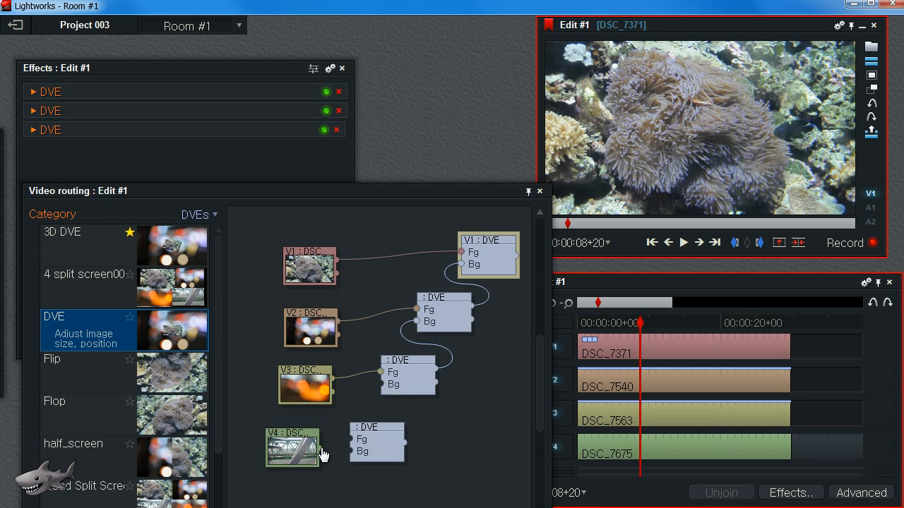
{"action": "left_click_drag", "start_coordinate": [321, 456], "coordinate": [351, 439]}
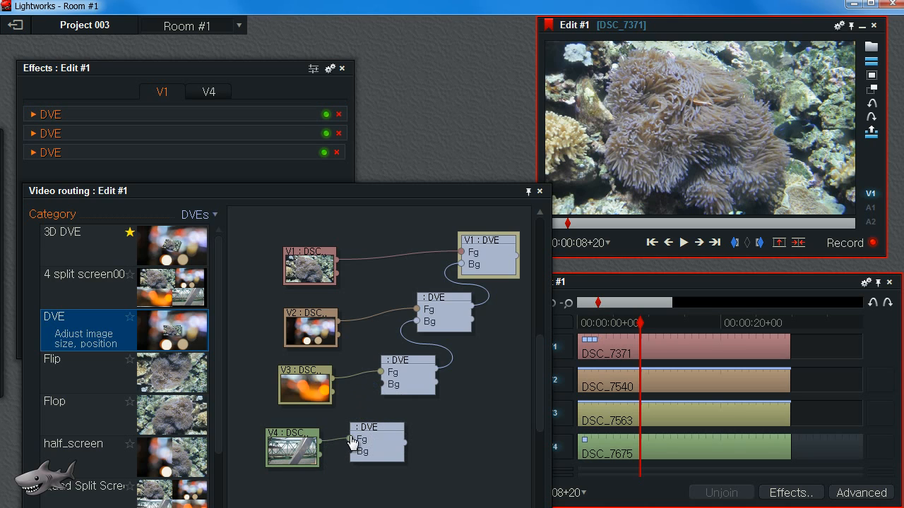
{"action": "left_click_drag", "start_coordinate": [412, 444], "coordinate": [381, 384]}
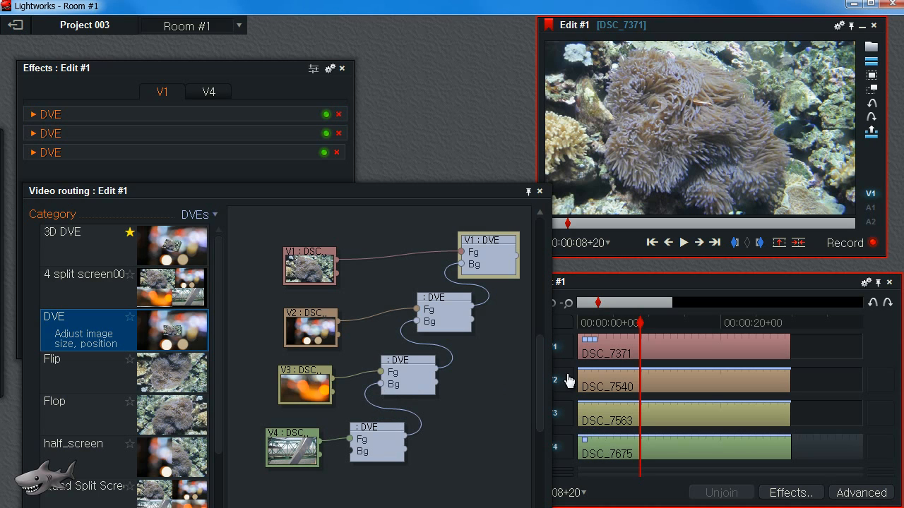
{"action": "left_click_drag", "start_coordinate": [381, 385], "coordinate": [369, 406]}
{"action": "left_click_drag", "start_coordinate": [350, 439], "coordinate": [336, 477]}
{"action": "left_click_drag", "start_coordinate": [405, 443], "coordinate": [382, 384]}
{"action": "left_click_drag", "start_coordinate": [322, 450], "coordinate": [384, 435]}
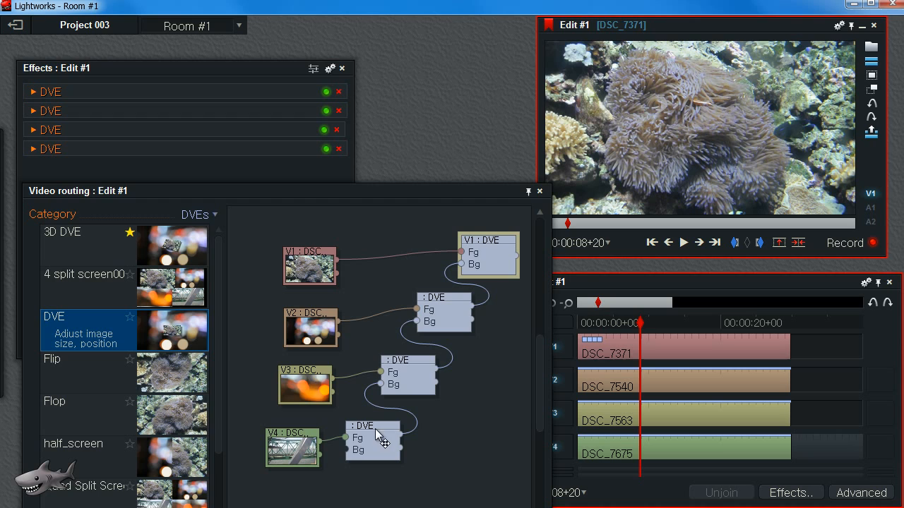
Rename the four DVE effects as 01, 02, 03 and 04.
{"action": "left_click", "coordinate": [69, 93]}
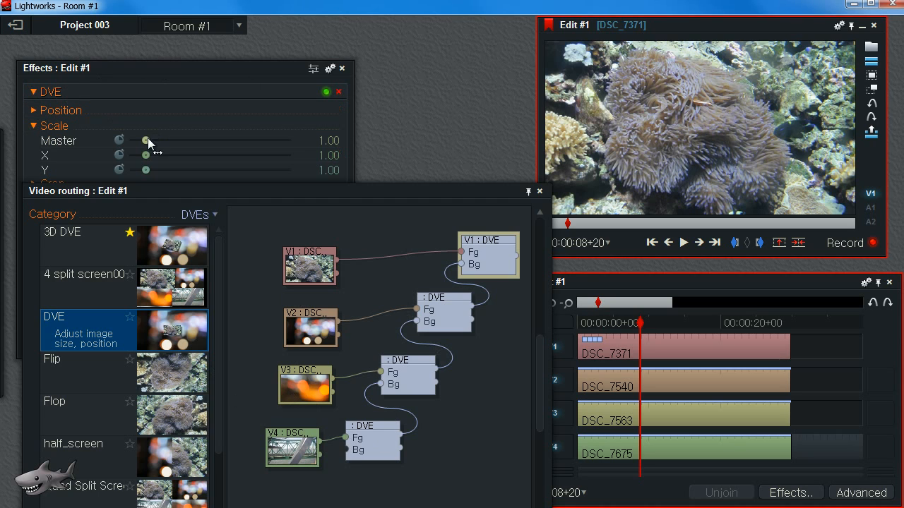
{"action": "left_click", "coordinate": [43, 92]}
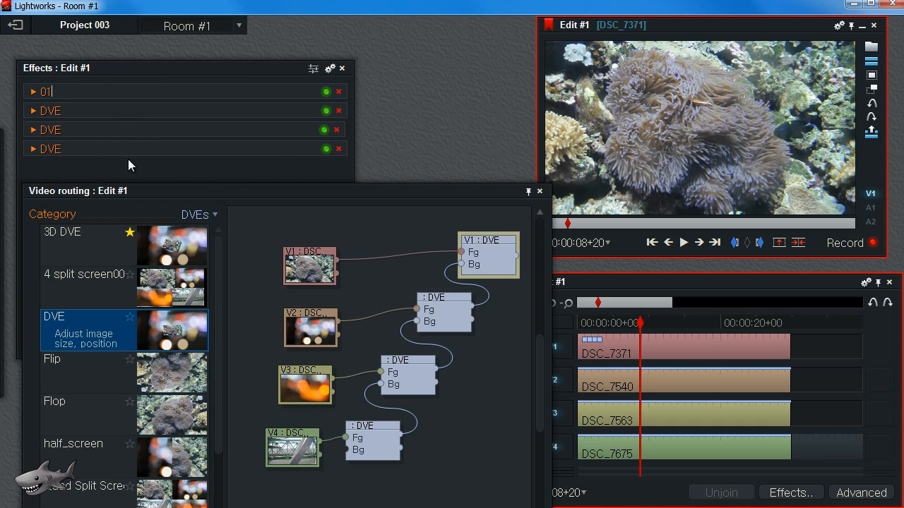
{"action": "left_click", "coordinate": [47, 110]}
{"action": "type", "text": "02"}
{"action": "left_click", "coordinate": [50, 128]}
{"action": "type", "text": "0"}
{"action": "left_click", "coordinate": [61, 148]}
{"action": "left_click_drag", "start_coordinate": [376, 191], "coordinate": [375, 175]}
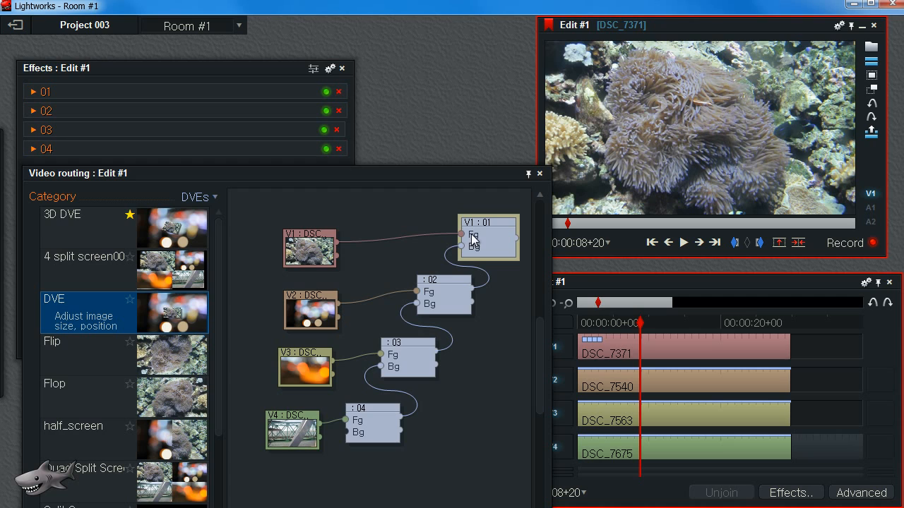
Tidy the DVE node positions, move the routing panel lower and open effect 01's settings.
{"action": "left_click_drag", "start_coordinate": [448, 285], "coordinate": [444, 280]}
{"action": "left_click_drag", "start_coordinate": [498, 226], "coordinate": [493, 220]}
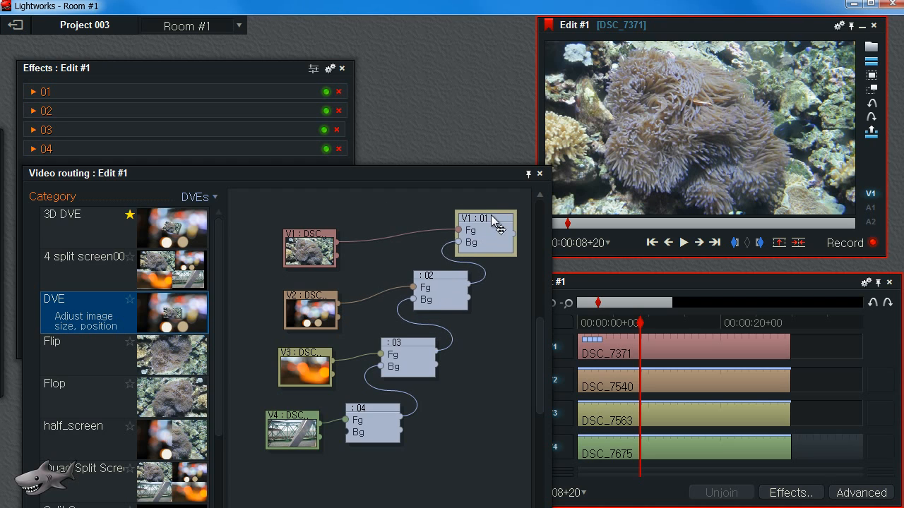
{"action": "left_click", "coordinate": [438, 296]}
{"action": "left_click", "coordinate": [439, 300]}
{"action": "left_click", "coordinate": [492, 227]}
{"action": "left_click", "coordinate": [326, 91]}
{"action": "left_click_drag", "start_coordinate": [339, 167], "coordinate": [327, 193]}
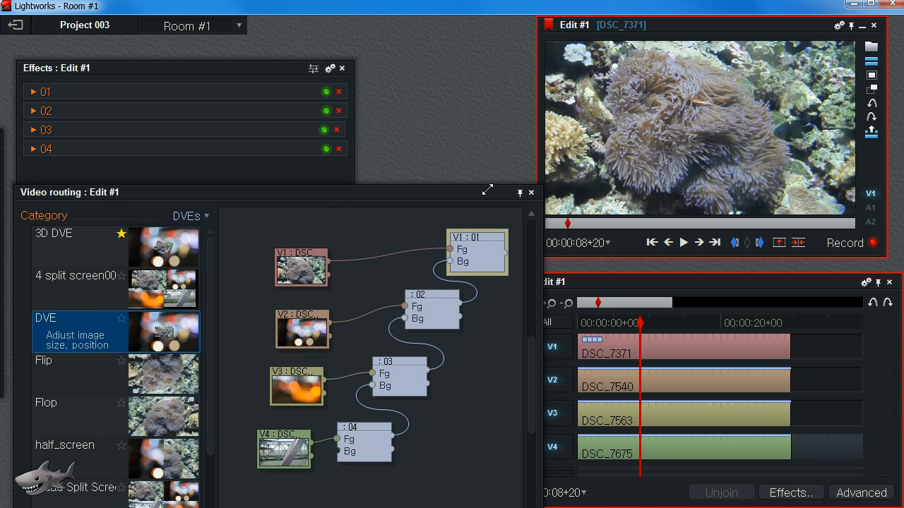
{"action": "left_click_drag", "start_coordinate": [487, 189], "coordinate": [476, 269]}
{"action": "left_click_drag", "start_coordinate": [114, 73], "coordinate": [122, 57]}
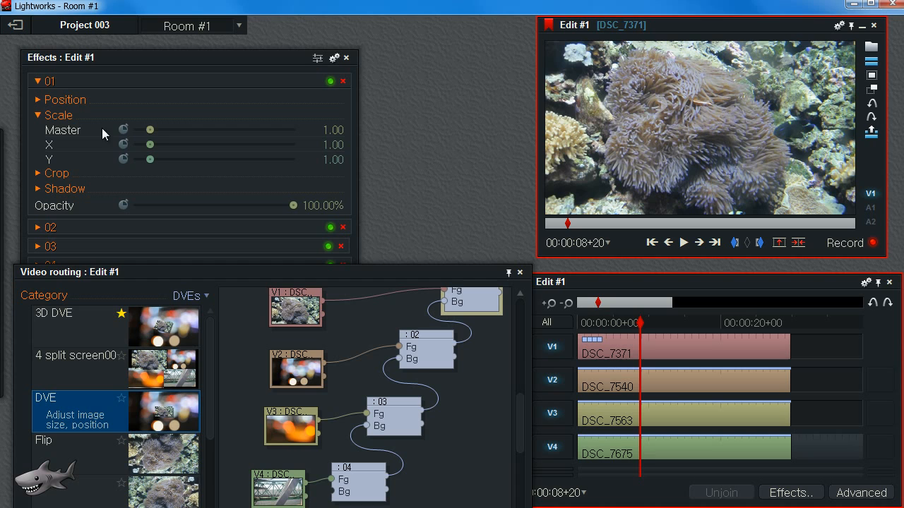
Scale effect 01 to 0.5 and position it at about X 0.25, Y 0.74 in the top-left quarter.
{"action": "type", "text": "00"}
{"action": "key", "text": "F9"}
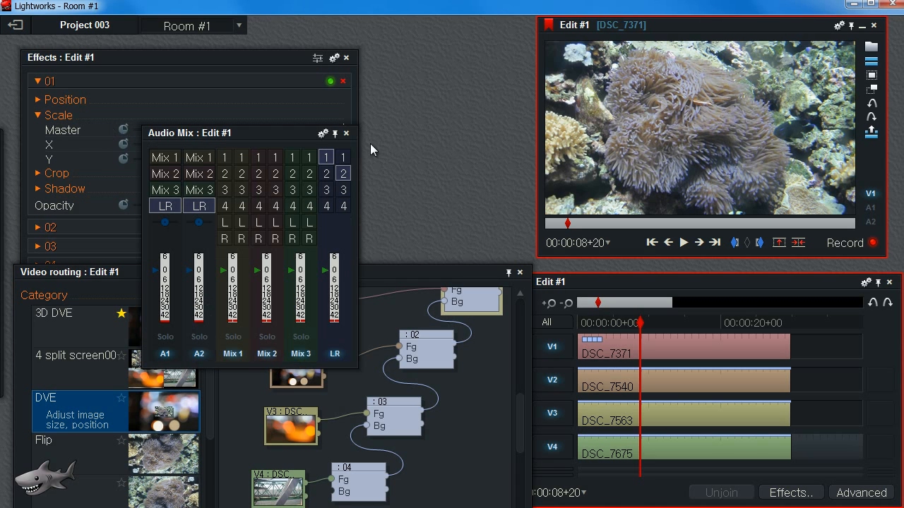
{"action": "left_click", "coordinate": [346, 133]}
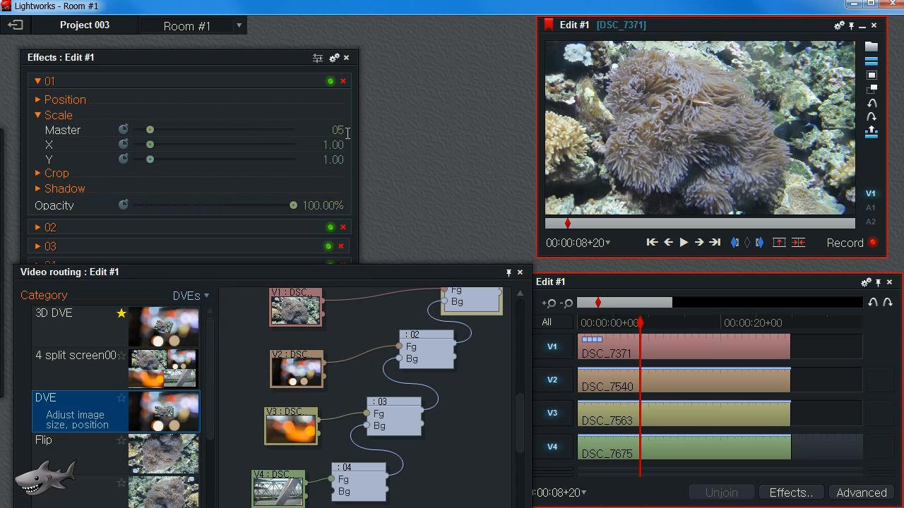
{"action": "key", "text": "BackSpace"}
{"action": "key", "text": "BackSpace"}
{"action": "type", "text": ".5"}
{"action": "key", "text": "Return"}
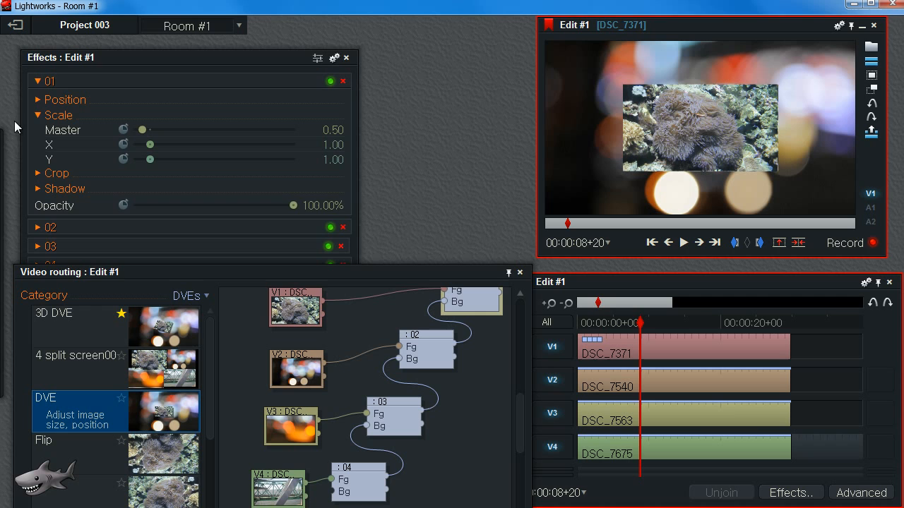
{"action": "left_click", "coordinate": [39, 99]}
{"action": "left_click_drag", "start_coordinate": [206, 115], "coordinate": [220, 138]}
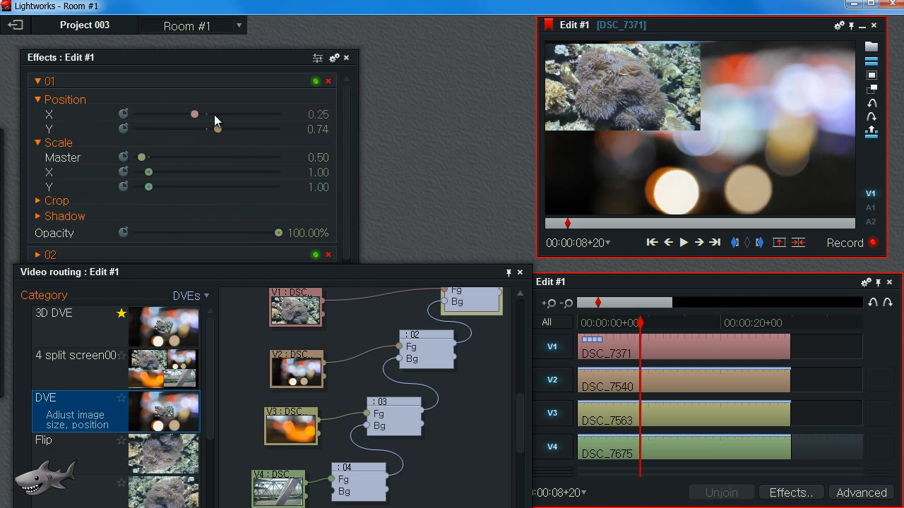
Scale effect 02 to 0.5 and position it at about X 0.72, Y 0.66 in the top-right quarter.
{"action": "left_click", "coordinate": [38, 81]}
{"action": "left_click", "coordinate": [38, 99]}
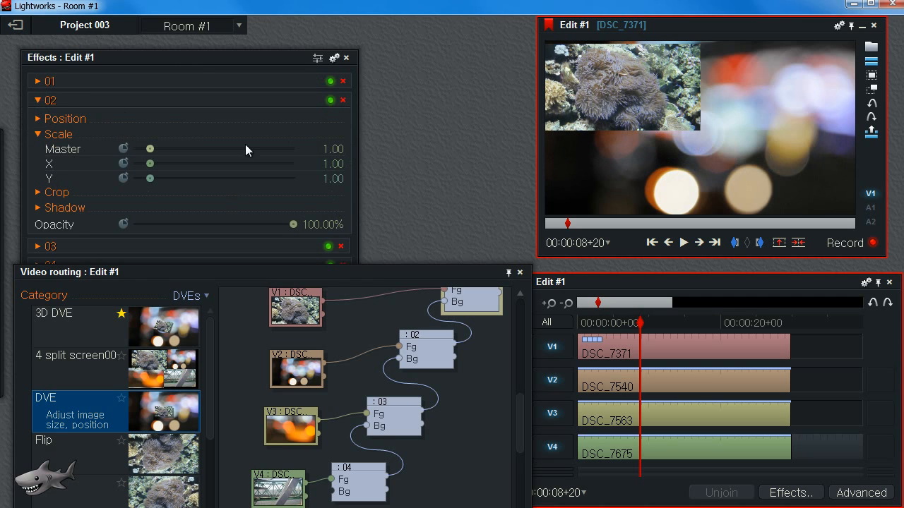
{"action": "key", "text": "BackSpace"}
{"action": "type", "text": ".5"}
{"action": "key", "text": "Return"}
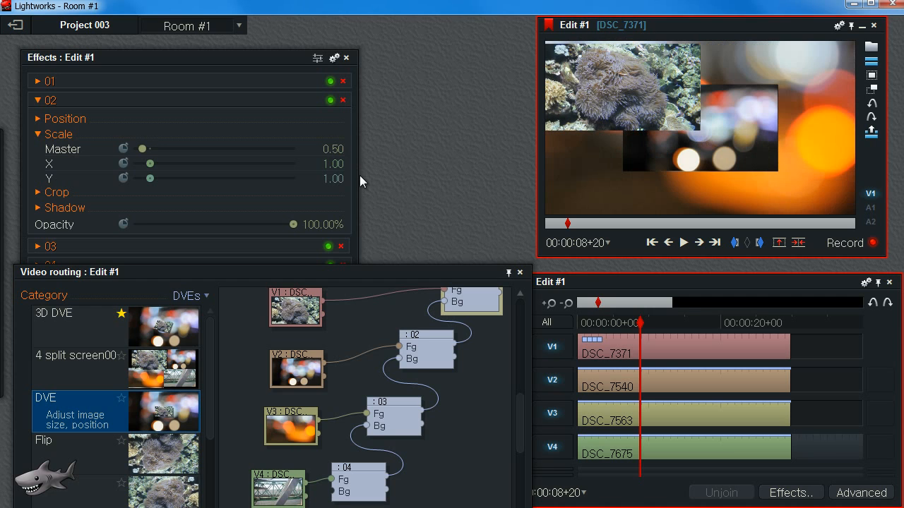
{"action": "left_click", "coordinate": [38, 120]}
{"action": "left_click_drag", "start_coordinate": [205, 134], "coordinate": [214, 151]}
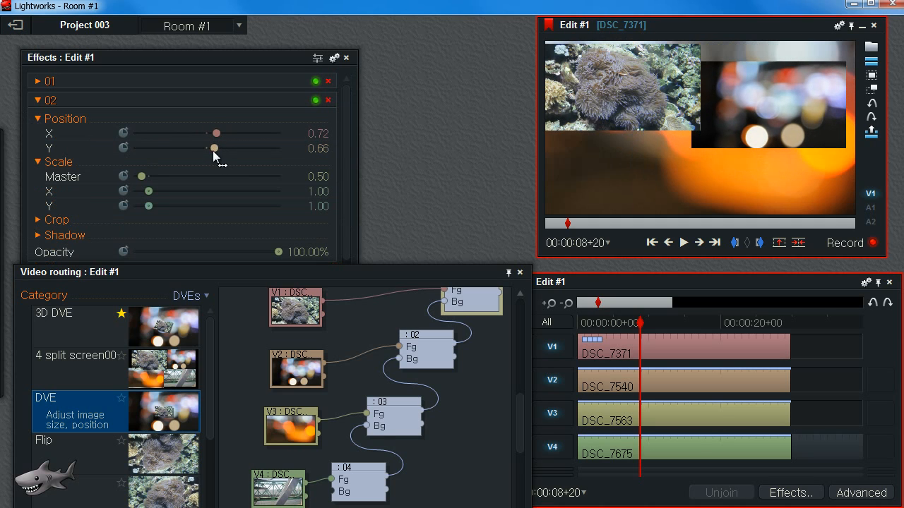
{"action": "left_click", "coordinate": [39, 120]}
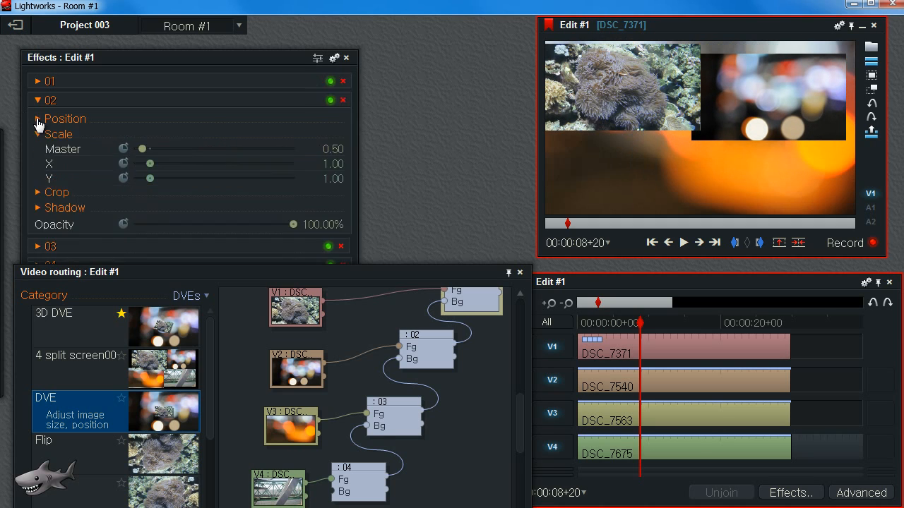
Scale effect 03 to 0.5 and move it to about X 0.28, Y 0.27 in the bottom-left quarter.
{"action": "left_click", "coordinate": [38, 100]}
{"action": "left_click", "coordinate": [38, 118]}
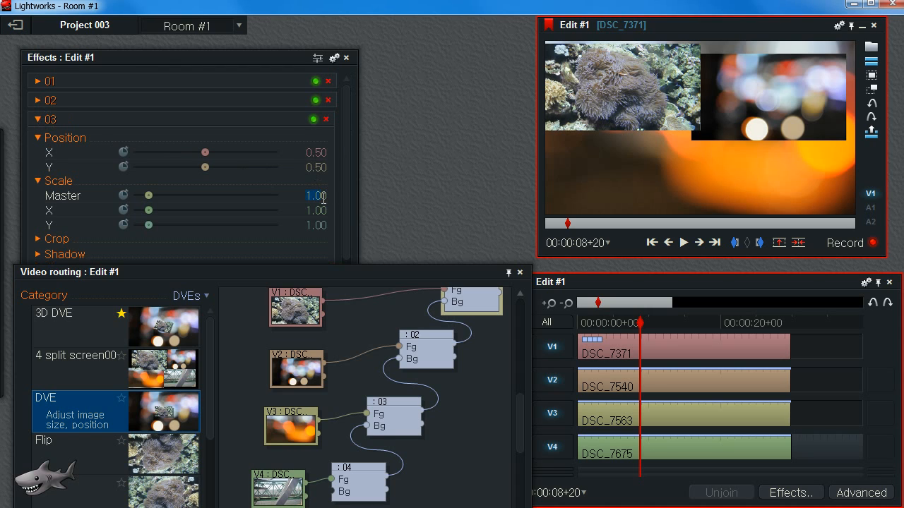
{"action": "key", "text": "Return"}
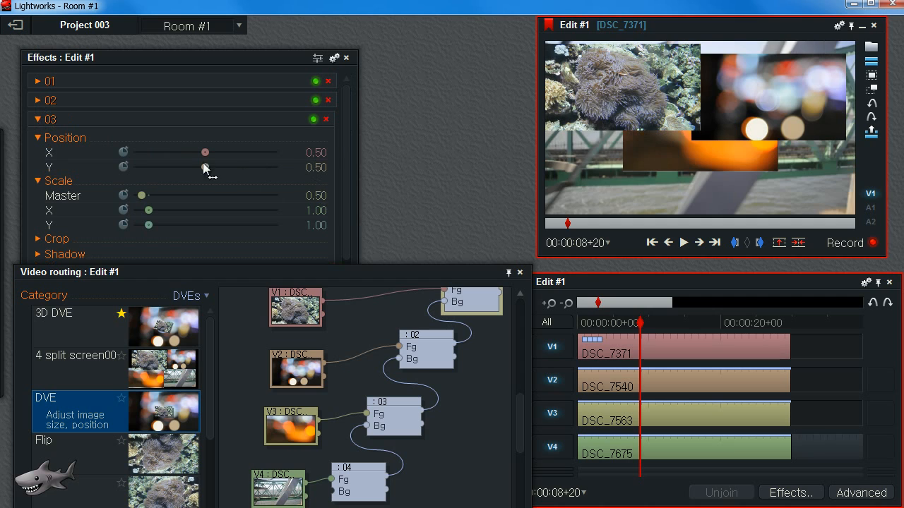
{"action": "left_click_drag", "start_coordinate": [204, 152], "coordinate": [195, 174]}
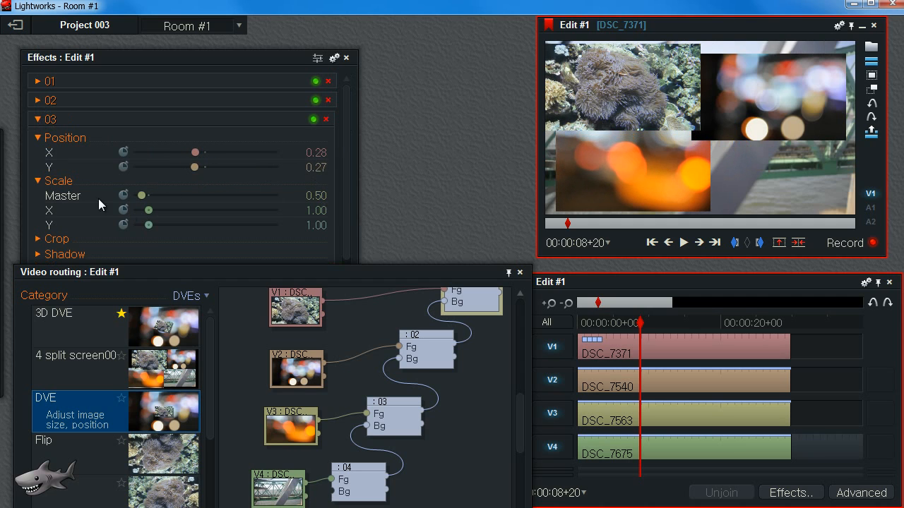
Scale effect 04 to 0.5 and move it to about X 0.71, Y 0.31 in the bottom-right quarter.
{"action": "left_click", "coordinate": [38, 119]}
{"action": "left_click", "coordinate": [38, 138]}
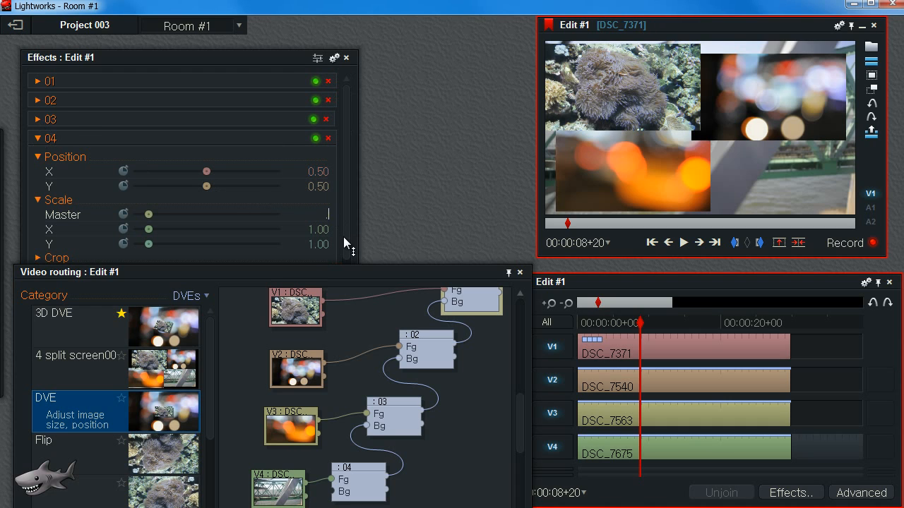
{"action": "type", "text": "0.5"}
{"action": "key", "text": "Return"}
{"action": "left_click_drag", "start_coordinate": [206, 172], "coordinate": [198, 191]}
{"action": "mouse_move", "coordinate": [800, 165]}
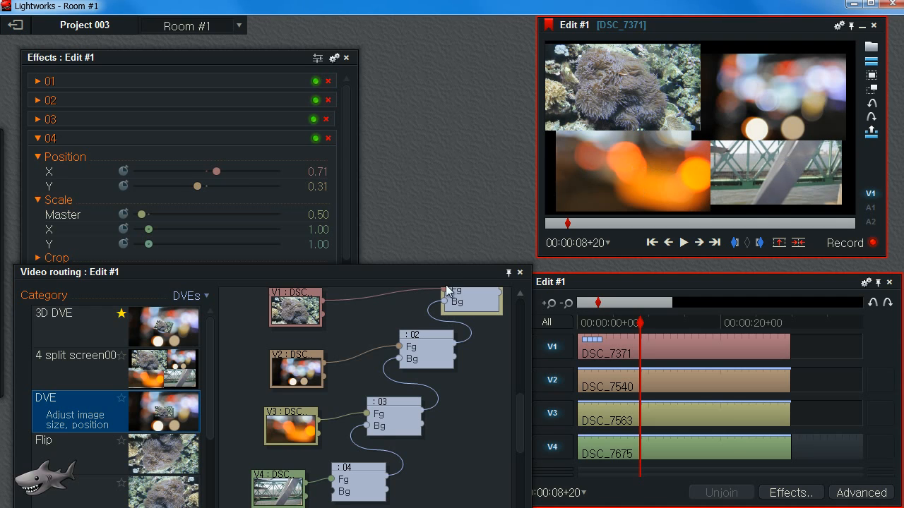
Save the four DVE effects as a template named 4 split screen 0004 in the DVEs category.
{"action": "left_click", "coordinate": [38, 139]}
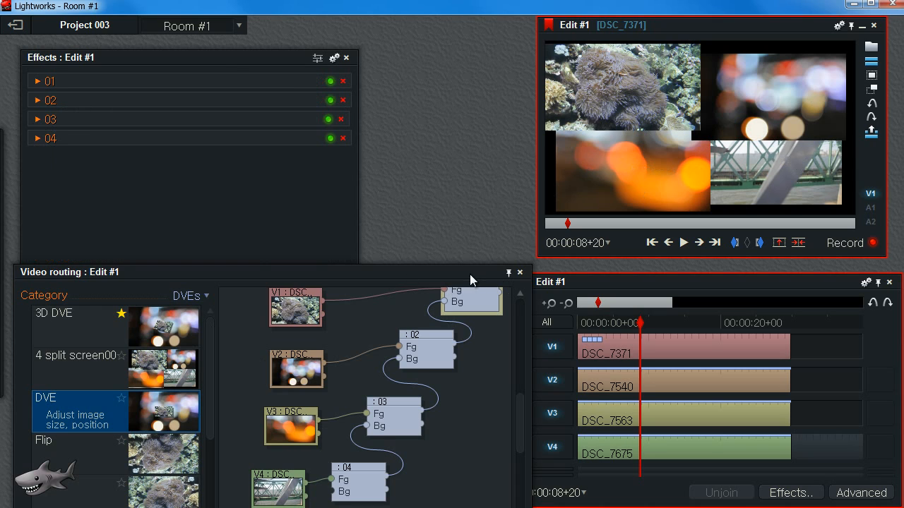
{"action": "left_click", "coordinate": [214, 60]}
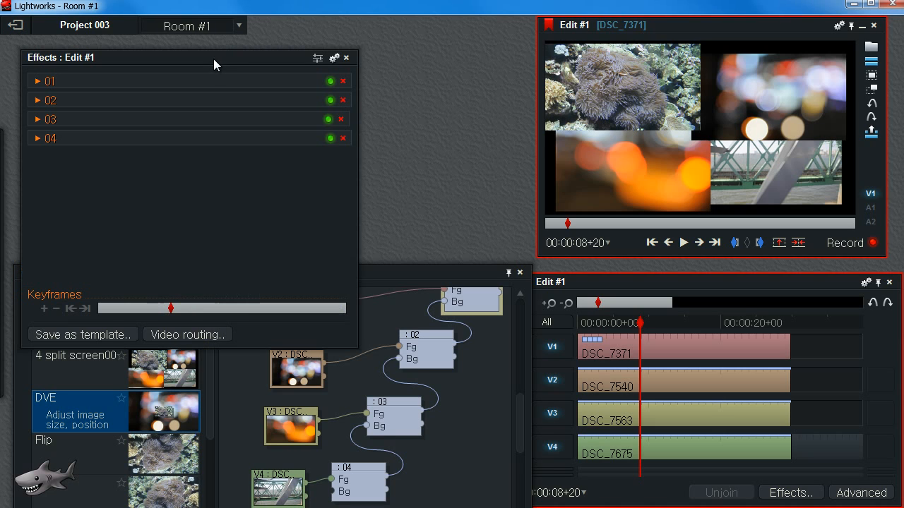
{"action": "left_click_drag", "start_coordinate": [206, 52], "coordinate": [223, 51]}
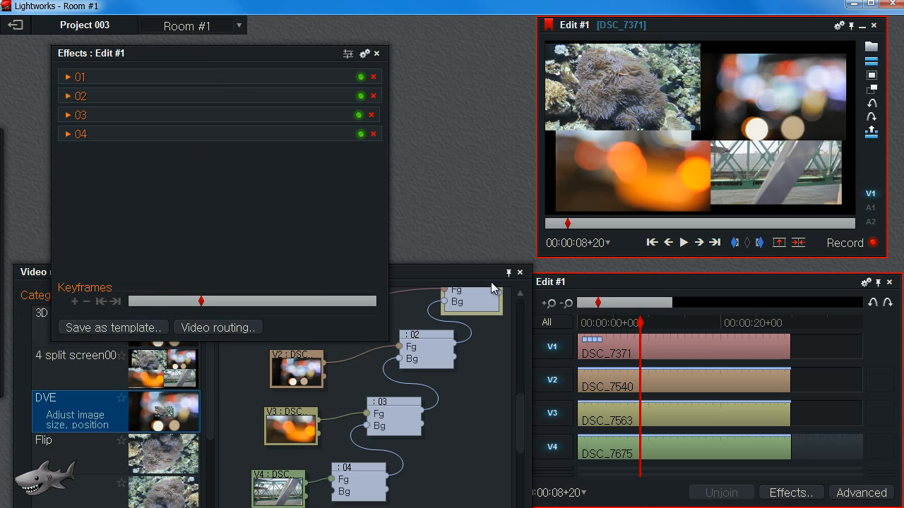
{"action": "left_click", "coordinate": [519, 271]}
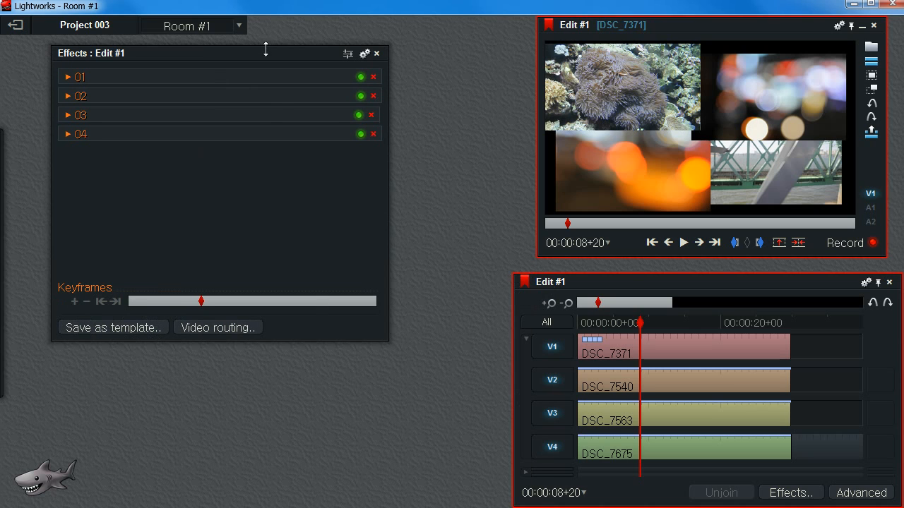
{"action": "left_click", "coordinate": [121, 347]}
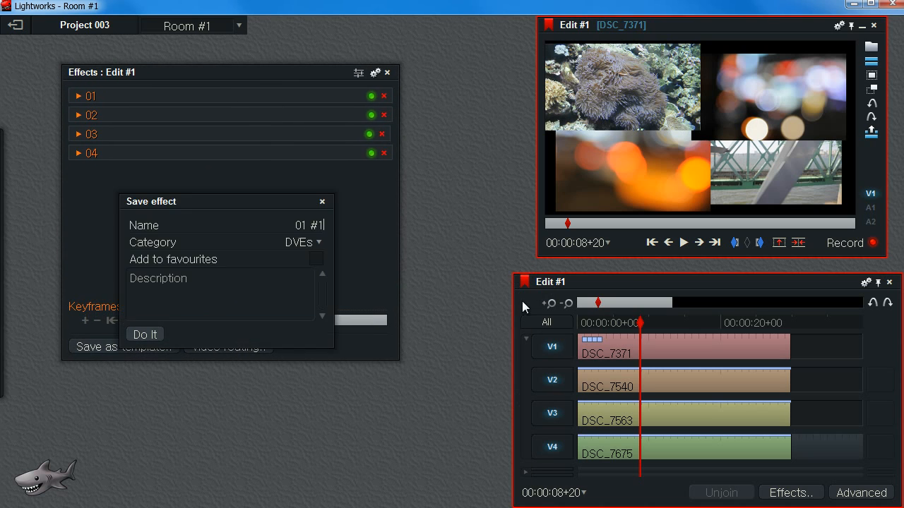
{"action": "left_click_drag", "start_coordinate": [242, 204], "coordinate": [207, 142]}
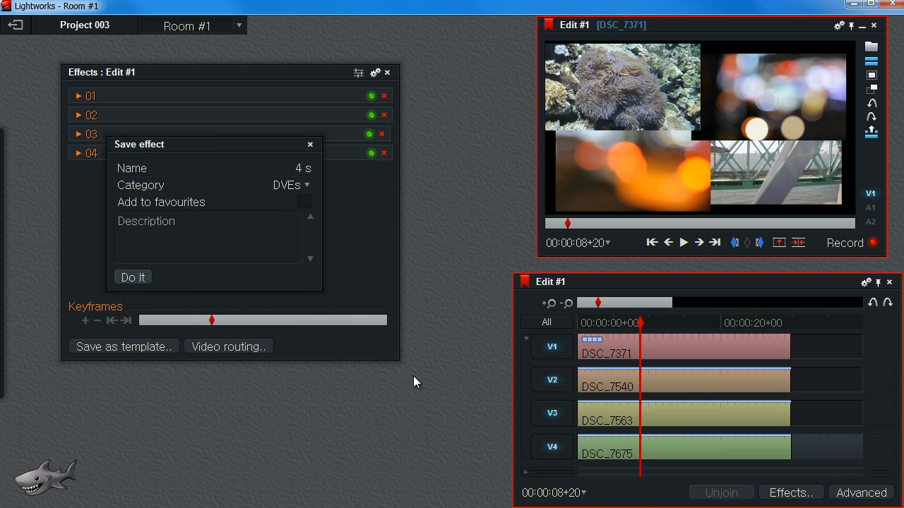
{"action": "type", "text": "it screen 0004"}
{"action": "left_click", "coordinate": [134, 277]}
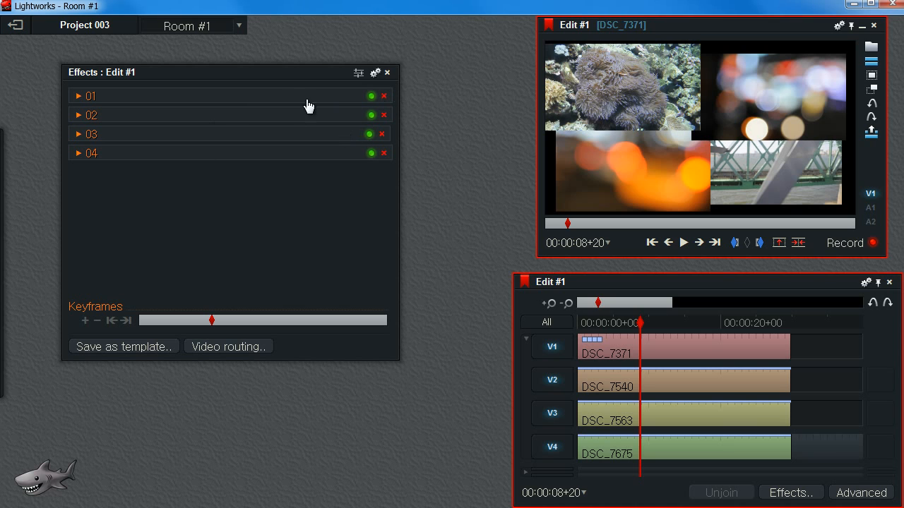
Remove the 01 DVE node in video routing and undo the removal.
{"action": "left_click", "coordinate": [229, 347]}
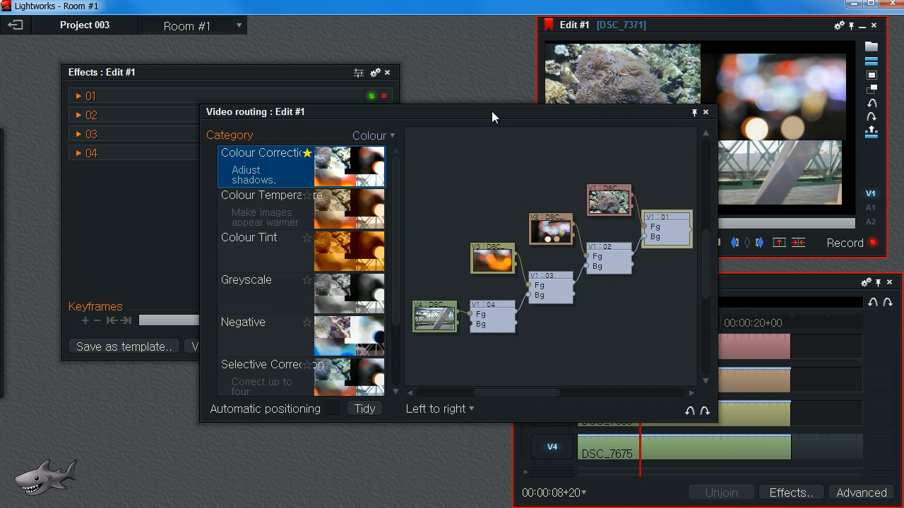
{"action": "left_click_drag", "start_coordinate": [491, 115], "coordinate": [395, 120]}
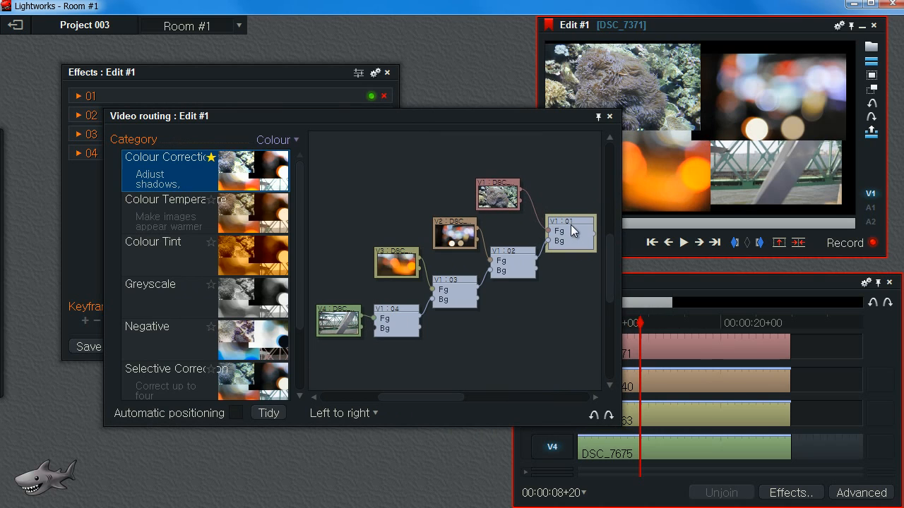
{"action": "double_click", "coordinate": [572, 227]}
{"action": "double_click", "coordinate": [571, 226]}
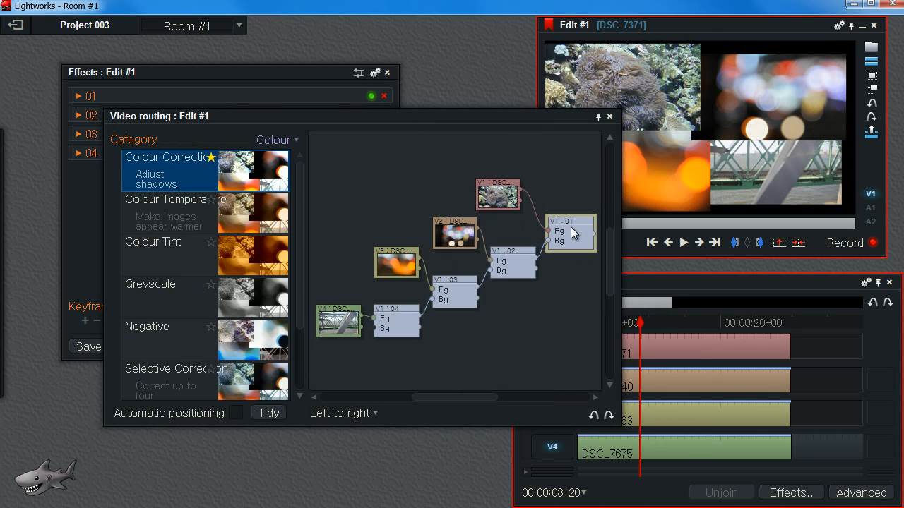
{"action": "right_click", "coordinate": [572, 233]}
{"action": "right_click", "coordinate": [563, 239]}
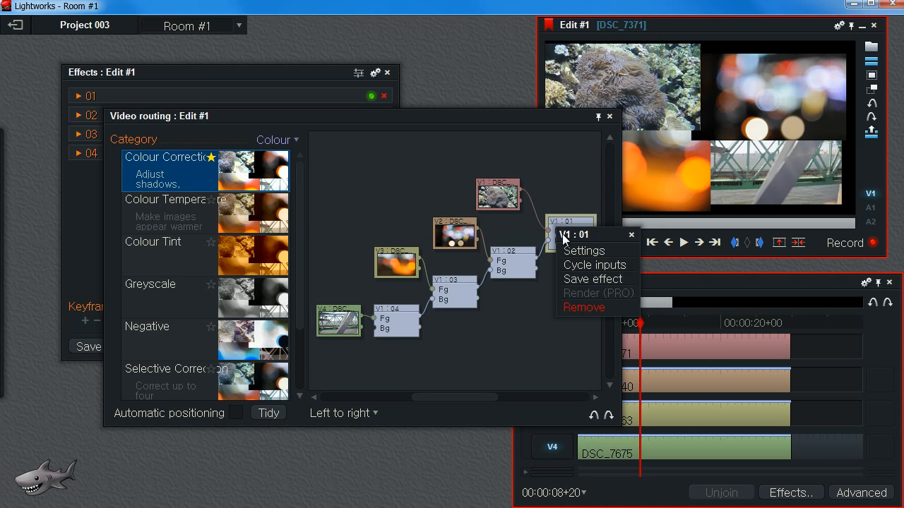
{"action": "left_click", "coordinate": [584, 307]}
{"action": "right_click", "coordinate": [516, 257]}
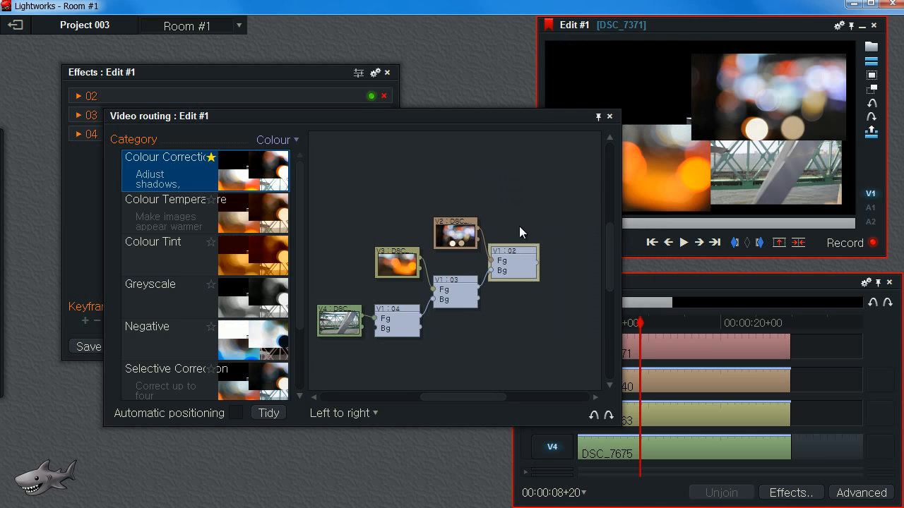
{"action": "key", "text": "ctrl+z"}
Remove all four DVE effect nodes from the video routing and close the routing panel.
{"action": "left_click_drag", "start_coordinate": [513, 193], "coordinate": [480, 174]}
{"action": "left_click_drag", "start_coordinate": [546, 232], "coordinate": [532, 199]}
{"action": "right_click", "coordinate": [574, 235]}
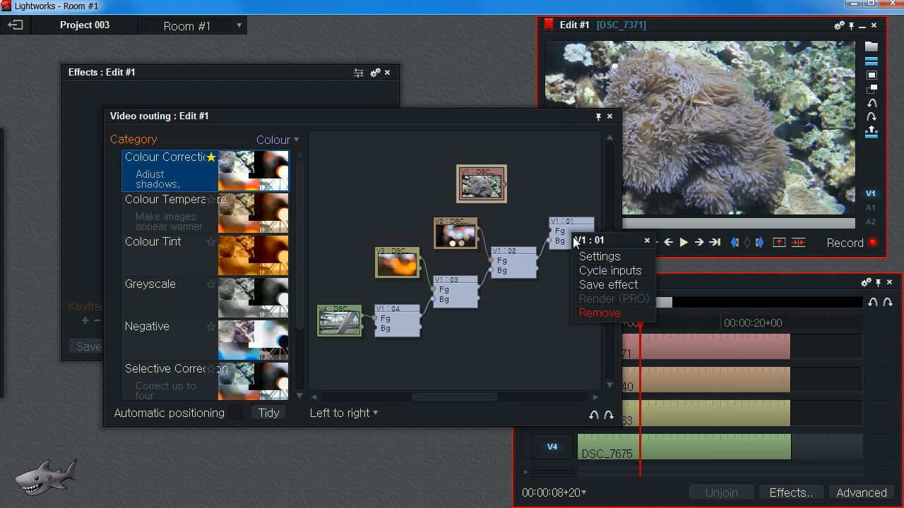
{"action": "left_click", "coordinate": [592, 315]}
{"action": "right_click", "coordinate": [523, 260]}
{"action": "left_click", "coordinate": [558, 338]}
{"action": "right_click", "coordinate": [457, 280]}
{"action": "left_click", "coordinate": [472, 361]}
{"action": "right_click", "coordinate": [400, 316]}
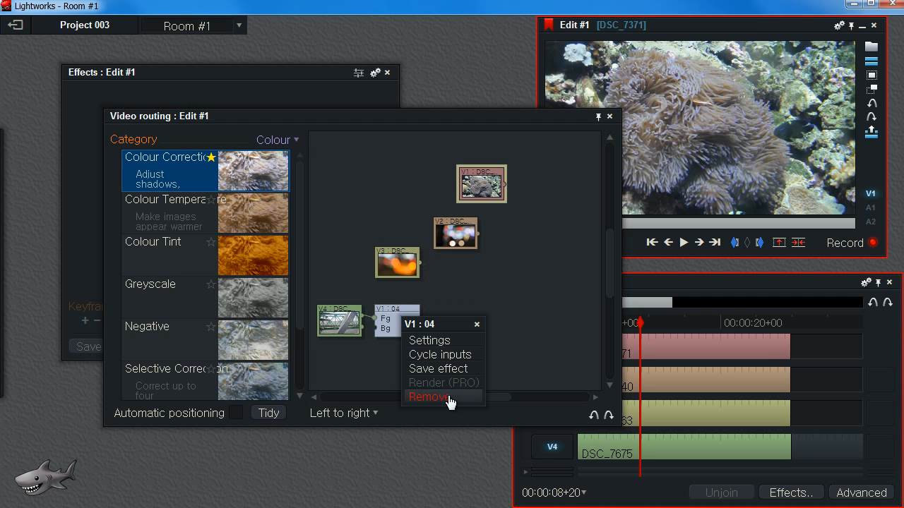
{"action": "left_click", "coordinate": [446, 397]}
{"action": "left_click", "coordinate": [609, 115]}
Apply the saved 4 split screen 0004 effect from the DVEs category to the V1 clip.
{"action": "key", "text": "space"}
{"action": "left_click_drag", "start_coordinate": [644, 351], "coordinate": [659, 365]}
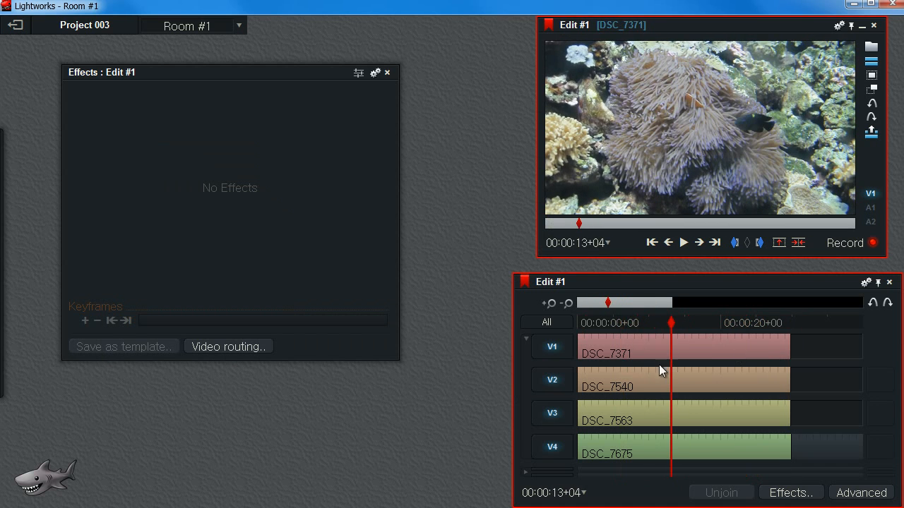
{"action": "left_click", "coordinate": [780, 493]}
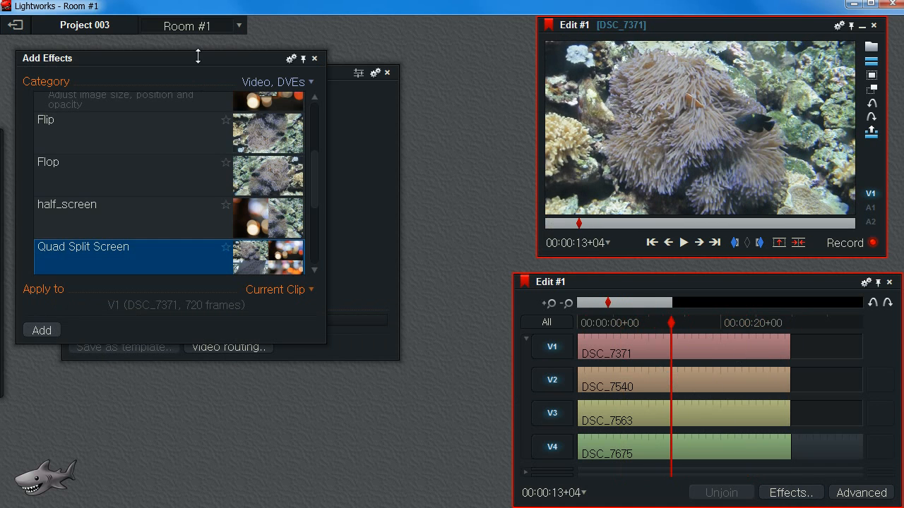
{"action": "left_click_drag", "start_coordinate": [322, 343], "coordinate": [415, 432]}
{"action": "left_click", "coordinate": [365, 84]}
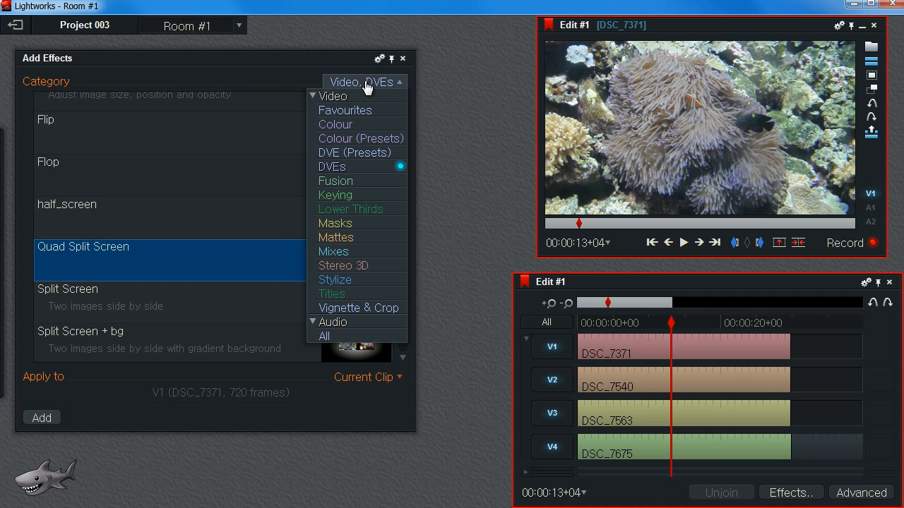
{"action": "left_click", "coordinate": [353, 167]}
{"action": "left_click_drag", "start_coordinate": [403, 288], "coordinate": [409, 243]}
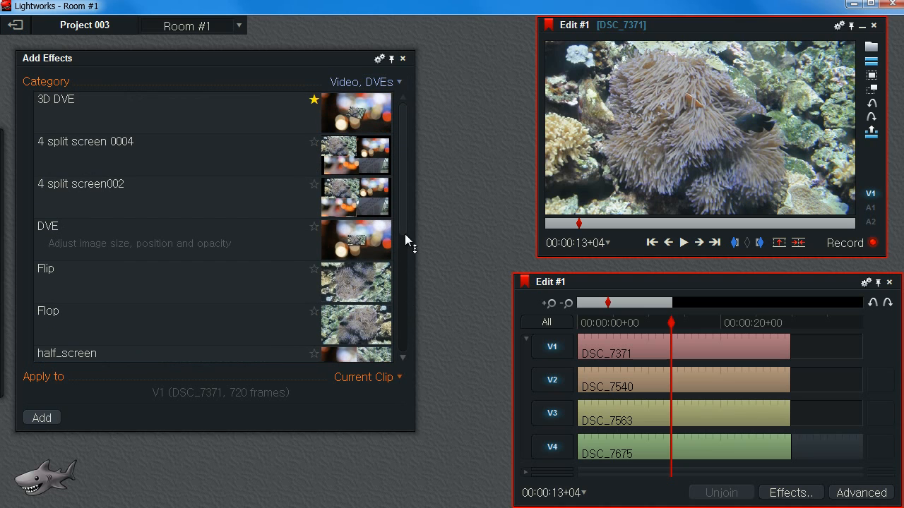
{"action": "left_click", "coordinate": [64, 151]}
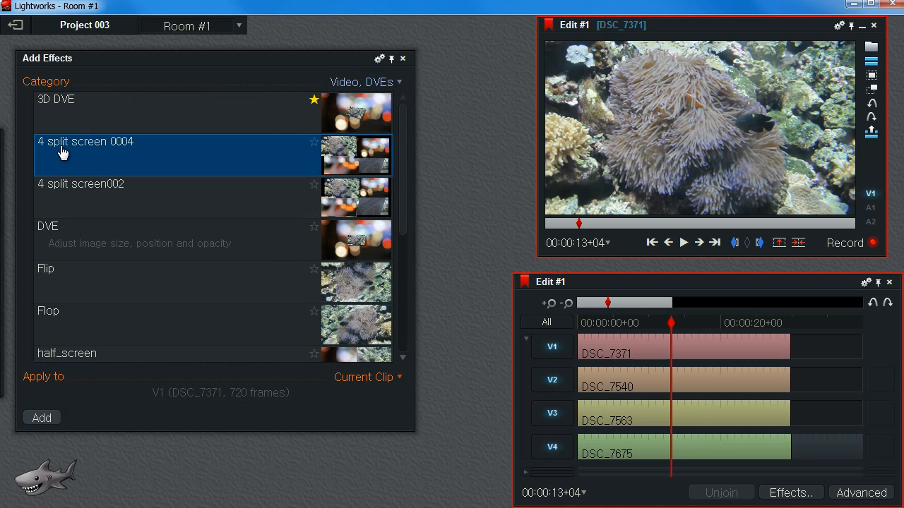
{"action": "double_click", "coordinate": [336, 160]}
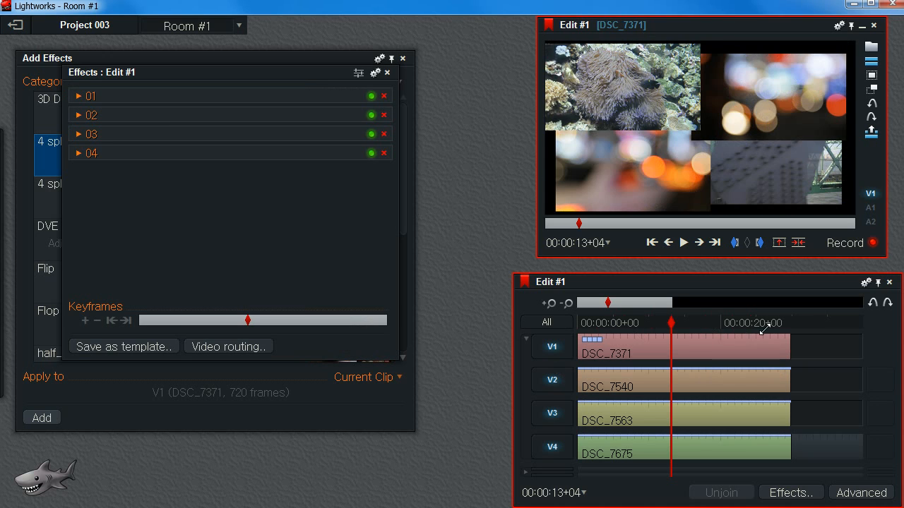
{"action": "left_click_drag", "start_coordinate": [673, 322], "coordinate": [677, 352]}
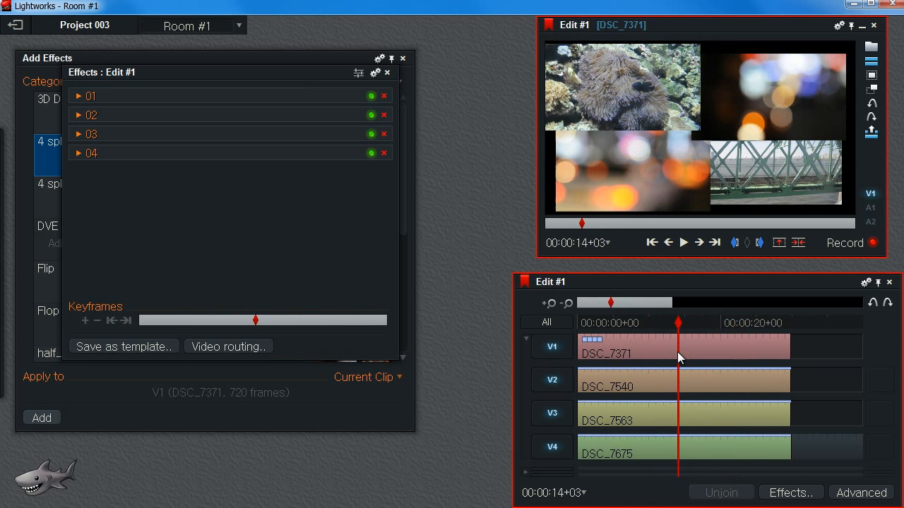
{"action": "left_click", "coordinate": [136, 351]}
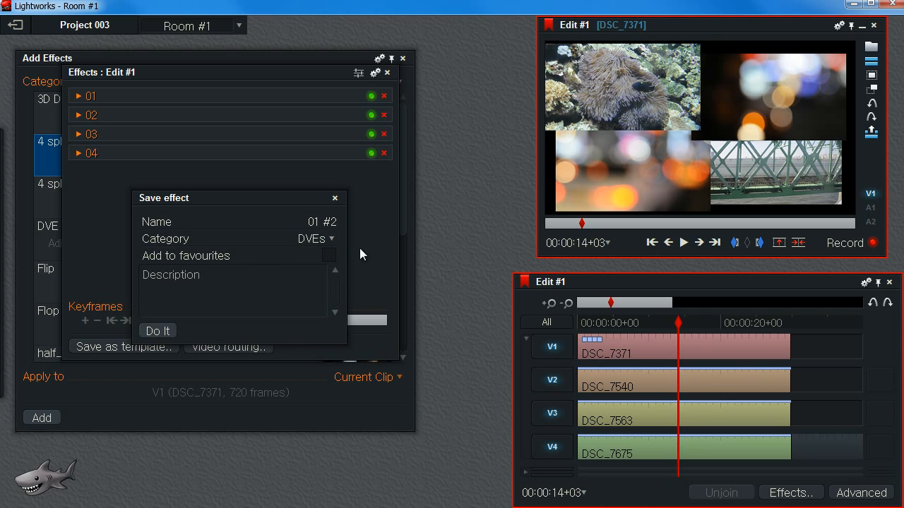
{"action": "left_click", "coordinate": [331, 240]}
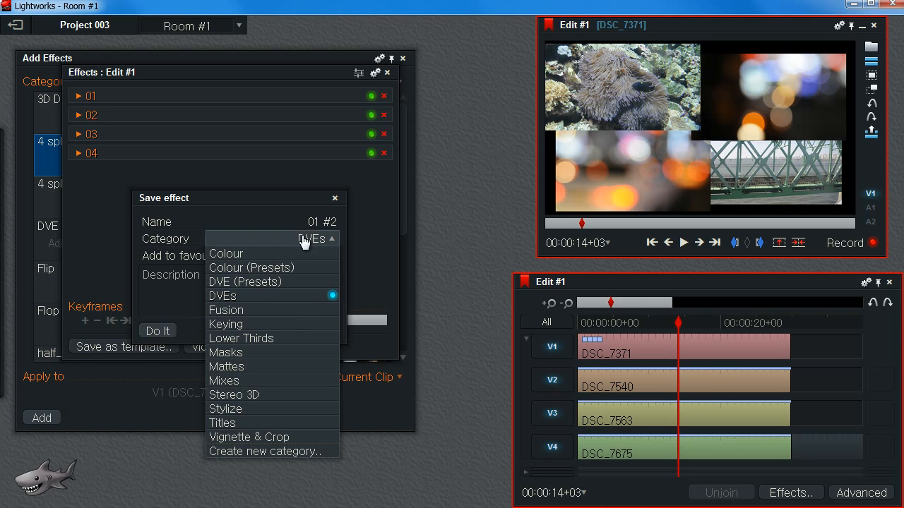
{"action": "left_click", "coordinate": [246, 196]}
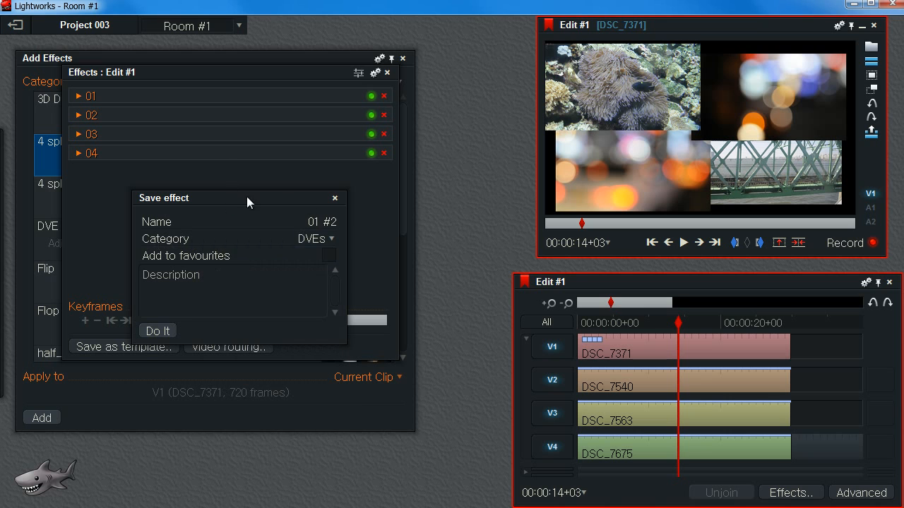
{"action": "left_click", "coordinate": [334, 199]}
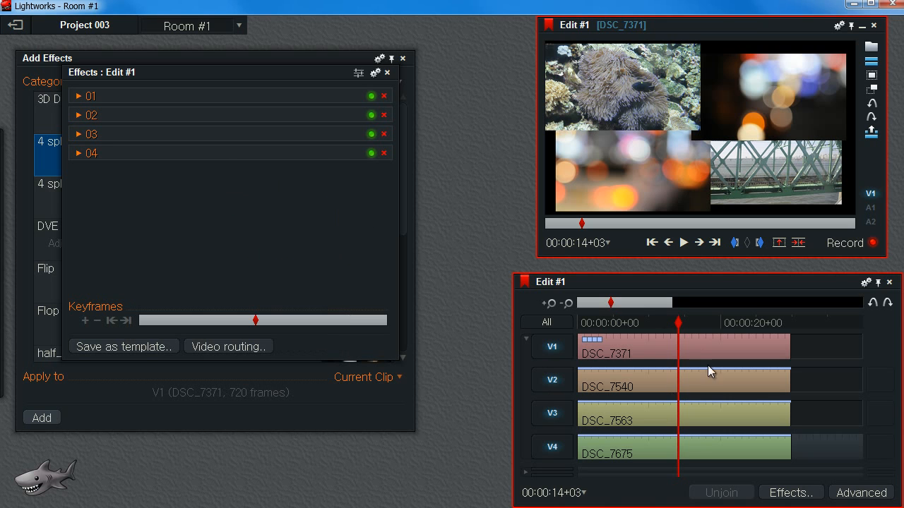
Add a Colour Correction effect node to the video routing graph.
{"action": "left_click_drag", "start_coordinate": [679, 323], "coordinate": [628, 322]}
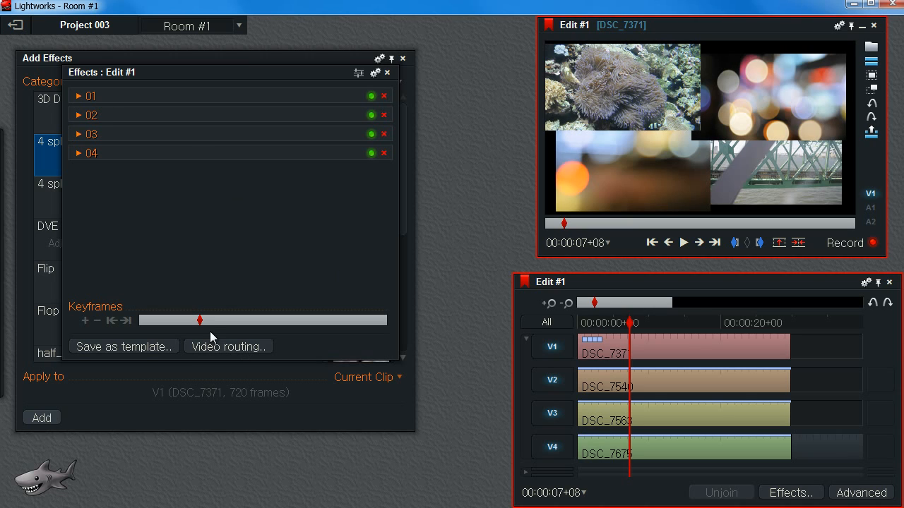
{"action": "mouse_move", "coordinate": [733, 90]}
{"action": "left_click", "coordinate": [230, 346]}
{"action": "left_click_drag", "start_coordinate": [452, 117], "coordinate": [302, 116]}
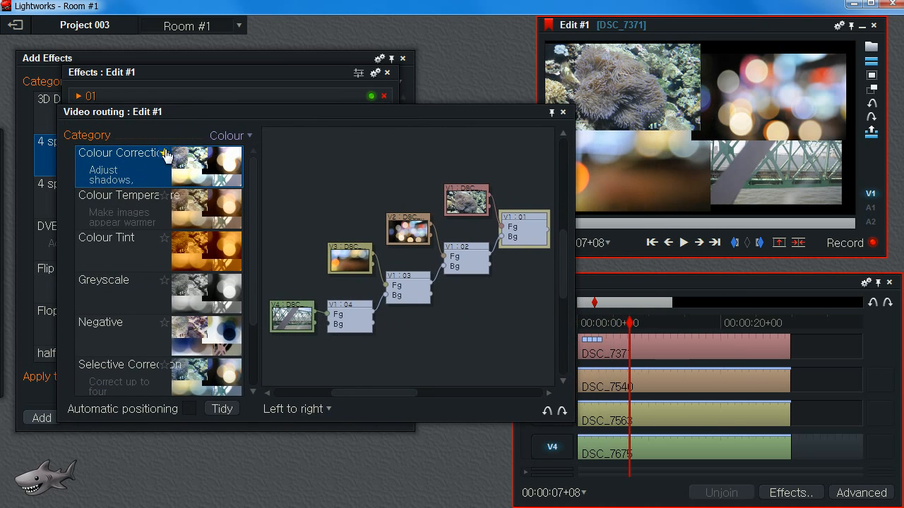
{"action": "left_click", "coordinate": [243, 139]}
{"action": "left_click", "coordinate": [233, 170]}
{"action": "left_click_drag", "start_coordinate": [252, 227], "coordinate": [272, 160]}
{"action": "left_click_drag", "start_coordinate": [116, 173], "coordinate": [503, 306]}
{"action": "left_click_drag", "start_coordinate": [395, 312], "coordinate": [479, 211]}
Connect the 01 DVE node's output to the Colour Correction input and open the node's settings.
{"action": "left_click", "coordinate": [427, 218]}
{"action": "left_click", "coordinate": [427, 218]}
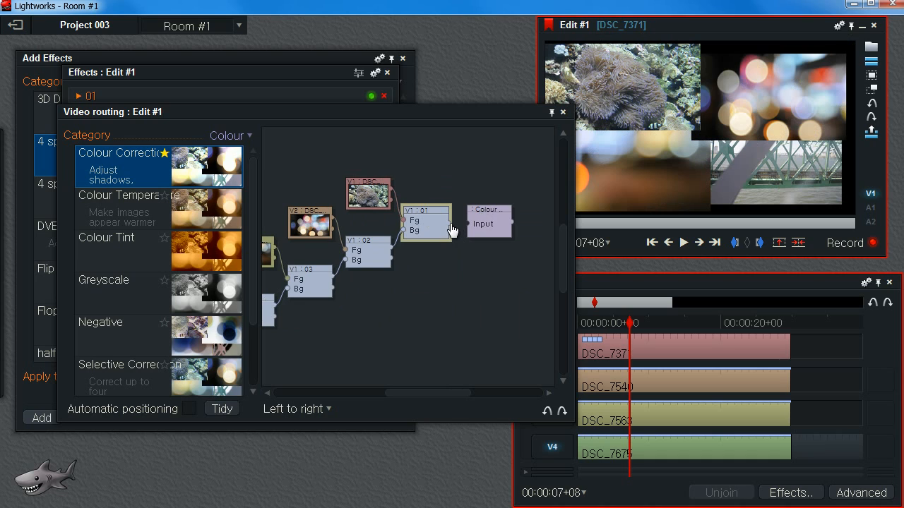
{"action": "left_click_drag", "start_coordinate": [450, 228], "coordinate": [510, 211]}
{"action": "left_click_drag", "start_coordinate": [426, 214], "coordinate": [428, 212]}
{"action": "double_click", "coordinate": [505, 211]}
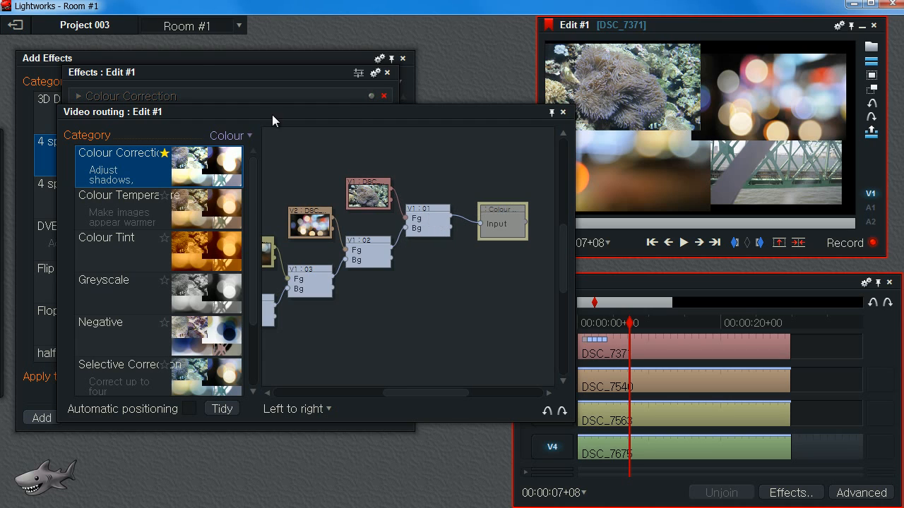
Enable the Colour Correction effect and shift shadows to about 353°, 26% and midtones to about 193°, 100%.
{"action": "left_click", "coordinate": [226, 75]}
{"action": "left_click", "coordinate": [402, 58]}
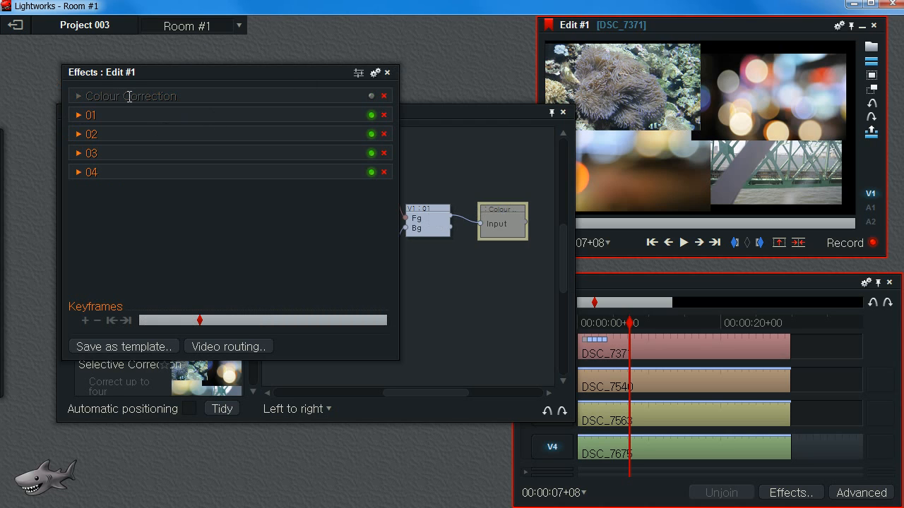
{"action": "left_click", "coordinate": [371, 95]}
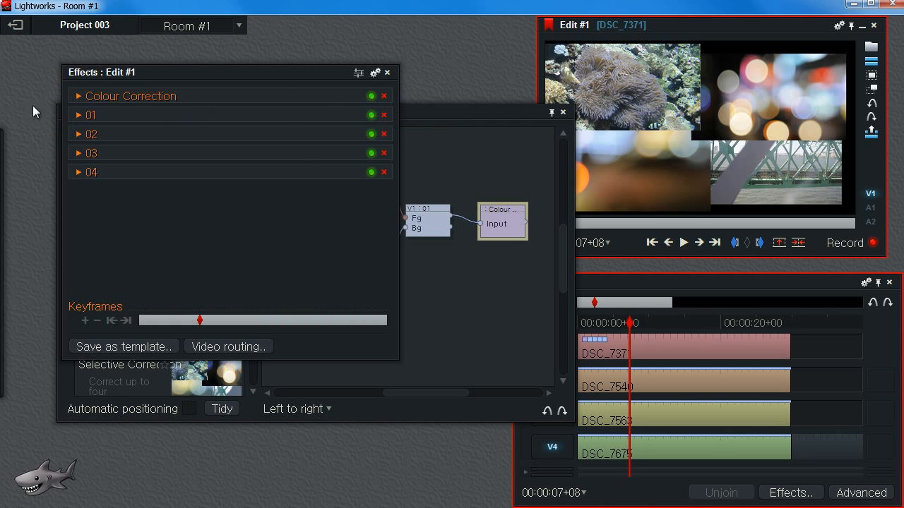
{"action": "left_click", "coordinate": [79, 96]}
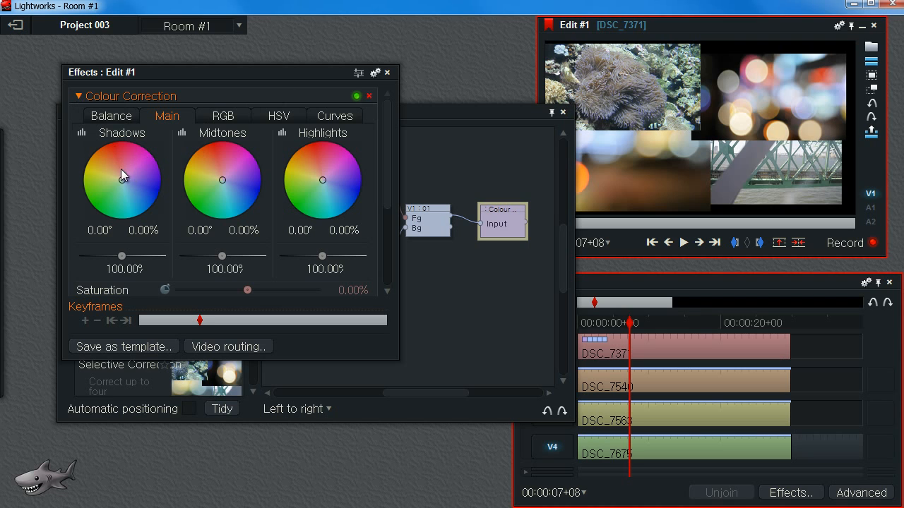
{"action": "left_click_drag", "start_coordinate": [123, 177], "coordinate": [119, 151]}
{"action": "left_click_drag", "start_coordinate": [222, 181], "coordinate": [241, 221]}
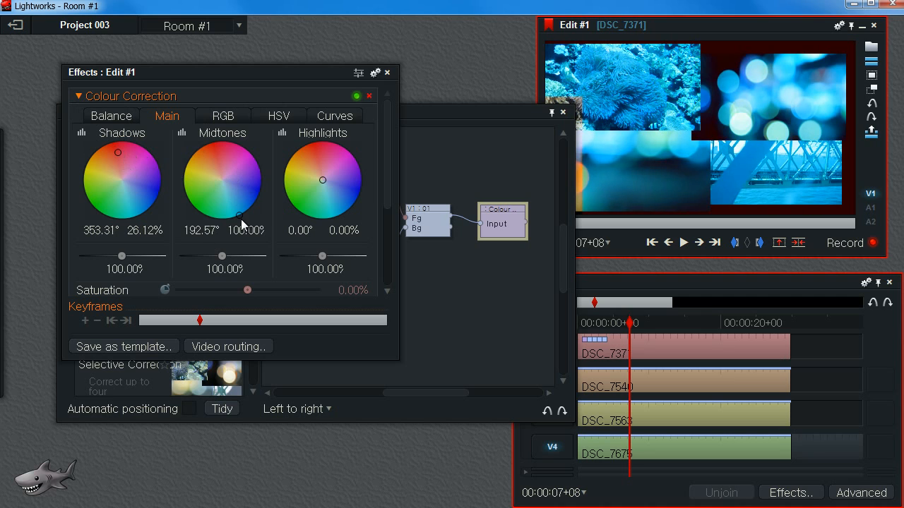
Insert the Colour Correction node between the V1 source clip and the 01 DVE's Fg input in the routing graph.
{"action": "mouse_move", "coordinate": [705, 58]}
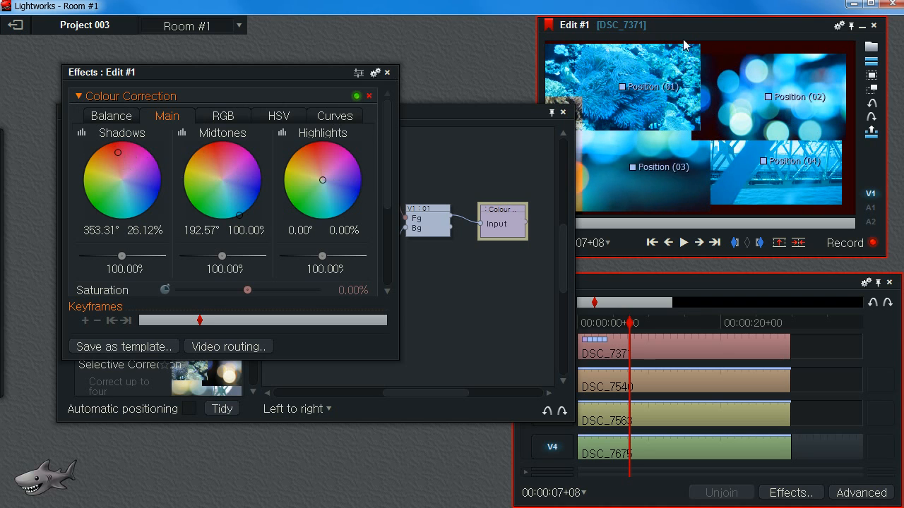
{"action": "left_click", "coordinate": [387, 73]}
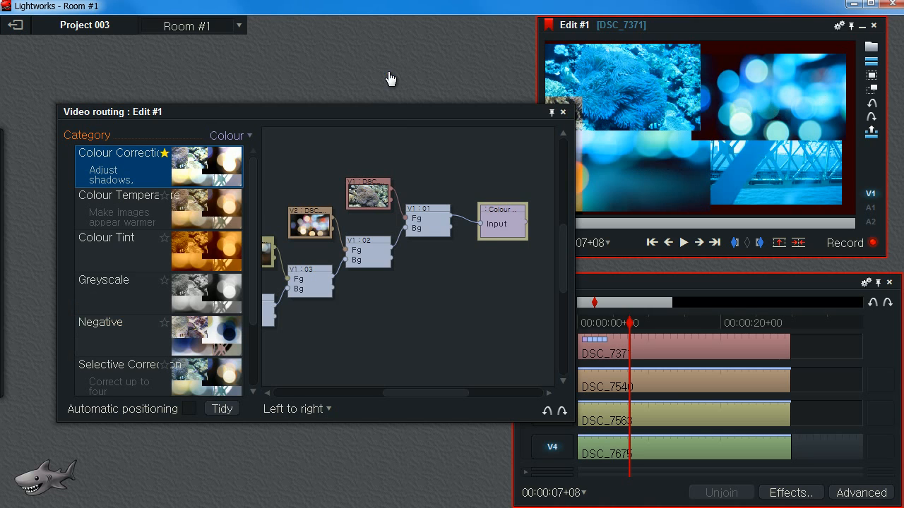
{"action": "mouse_move", "coordinate": [424, 199]}
{"action": "left_mouse_down"}
{"action": "mouse_move", "coordinate": [429, 205]}
{"action": "mouse_move", "coordinate": [412, 189]}
{"action": "left_mouse_up"}
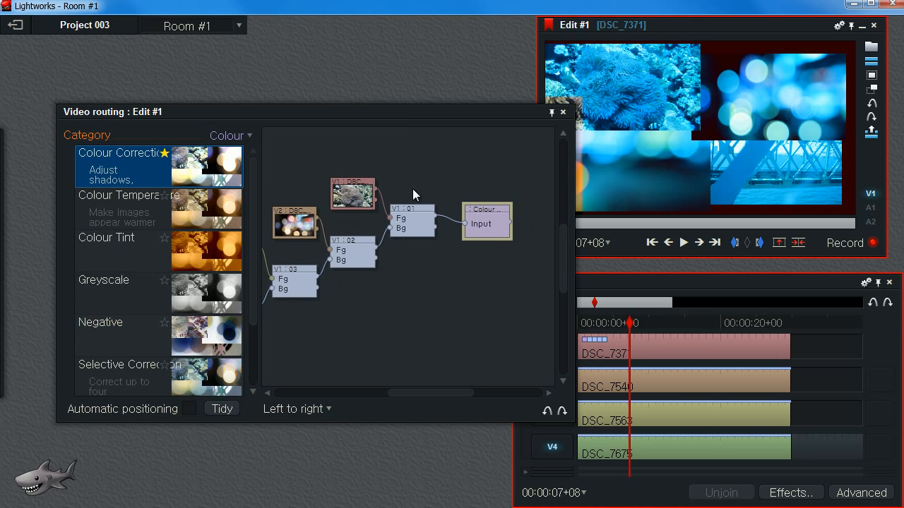
{"action": "left_click_drag", "start_coordinate": [482, 219], "coordinate": [417, 182]}
{"action": "left_click_drag", "start_coordinate": [428, 221], "coordinate": [396, 180]}
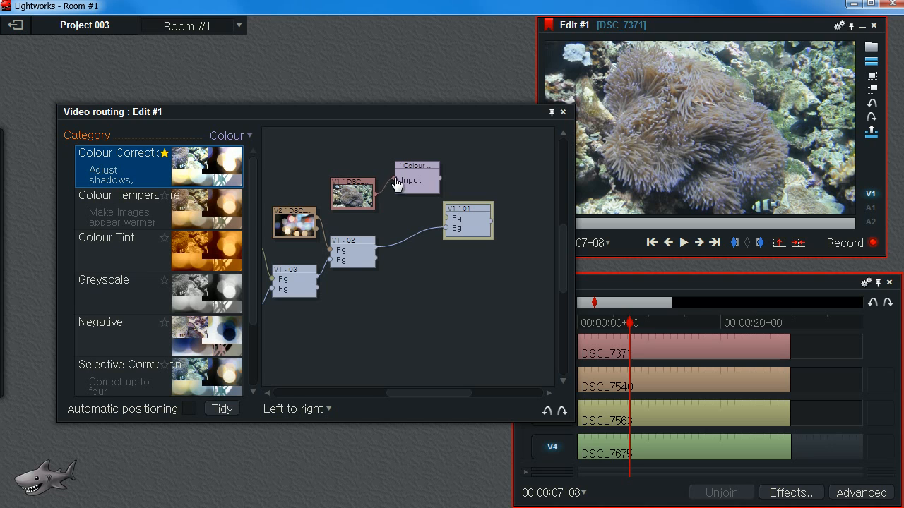
{"action": "left_click", "coordinate": [438, 187]}
{"action": "left_click_drag", "start_coordinate": [421, 177], "coordinate": [456, 218]}
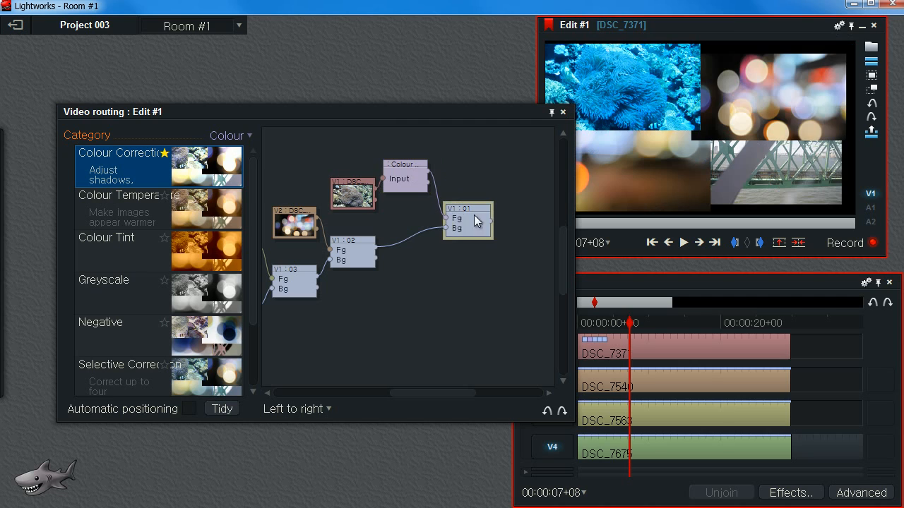
Rearrange the V1 source, Colour Correction and DVE nodes into a tidier layout.
{"action": "left_click_drag", "start_coordinate": [412, 177], "coordinate": [428, 175]}
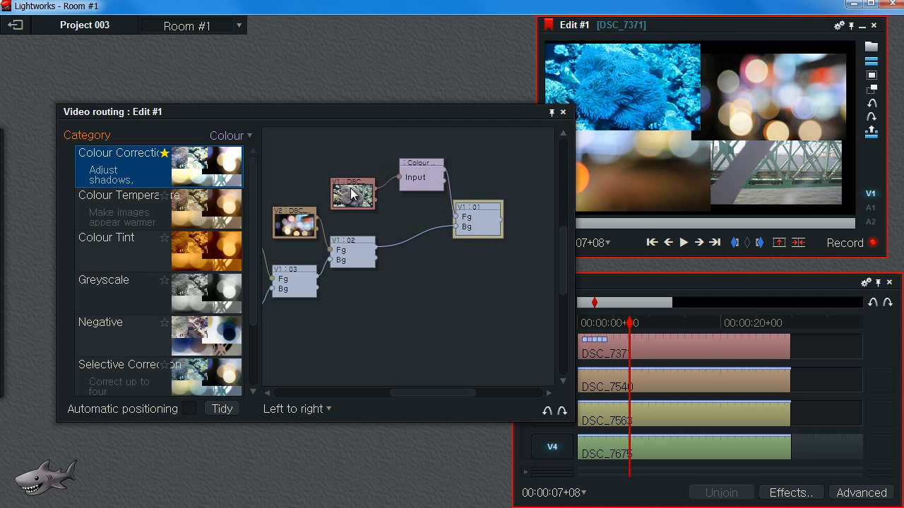
{"action": "left_click_drag", "start_coordinate": [355, 192], "coordinate": [353, 171]}
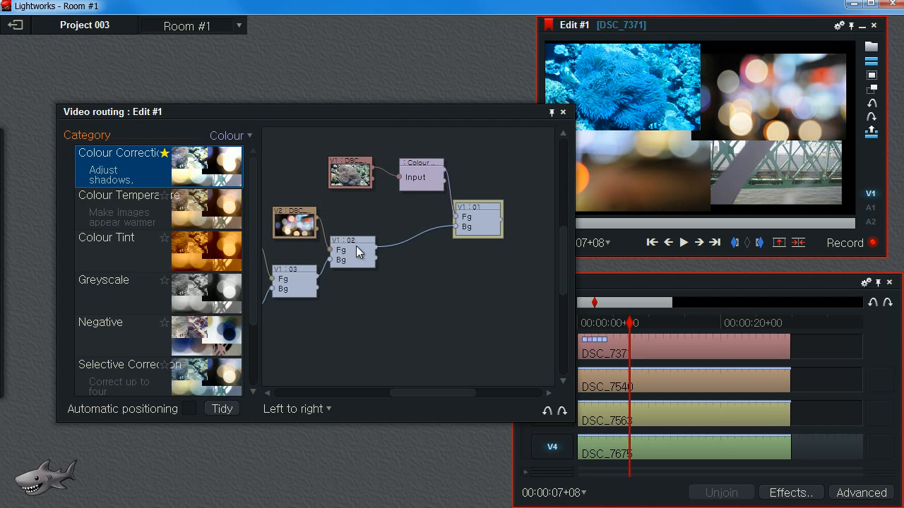
{"action": "left_click_drag", "start_coordinate": [331, 237], "coordinate": [369, 239]}
{"action": "left_click_drag", "start_coordinate": [349, 164], "coordinate": [335, 149]}
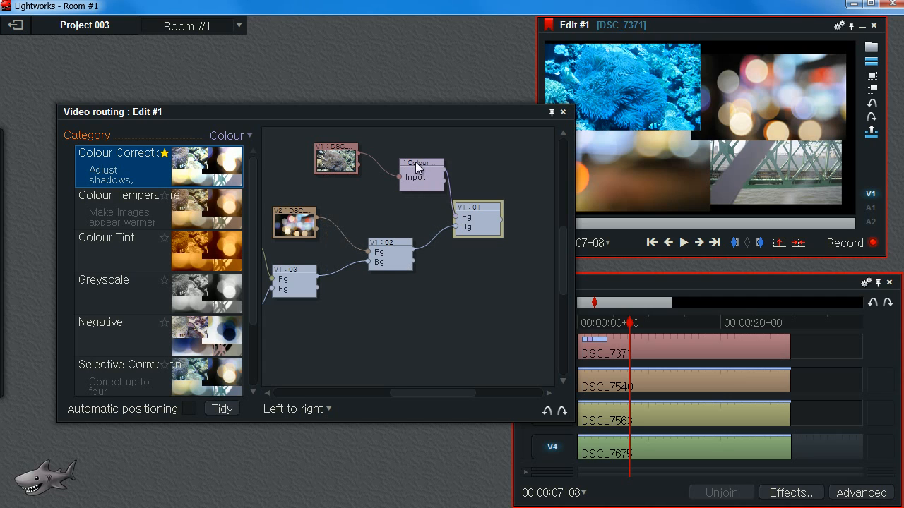
{"action": "left_click_drag", "start_coordinate": [417, 167], "coordinate": [403, 174]}
Add a second Colour Correction node and route it between the V2 source and the 02 DVE's Fg input.
{"action": "left_click_drag", "start_coordinate": [107, 175], "coordinate": [350, 212]}
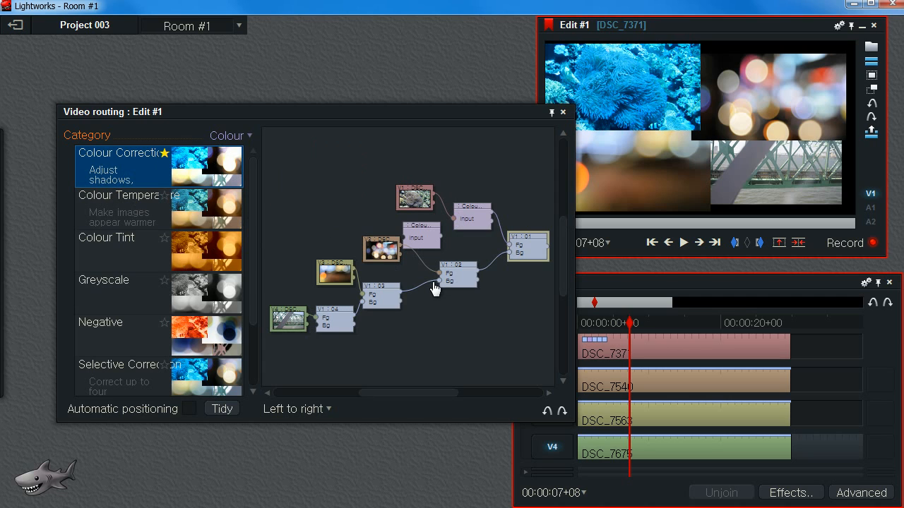
{"action": "mouse_move", "coordinate": [435, 286]}
{"action": "left_mouse_down"}
{"action": "mouse_move", "coordinate": [432, 264]}
{"action": "mouse_move", "coordinate": [441, 286]}
{"action": "left_mouse_up"}
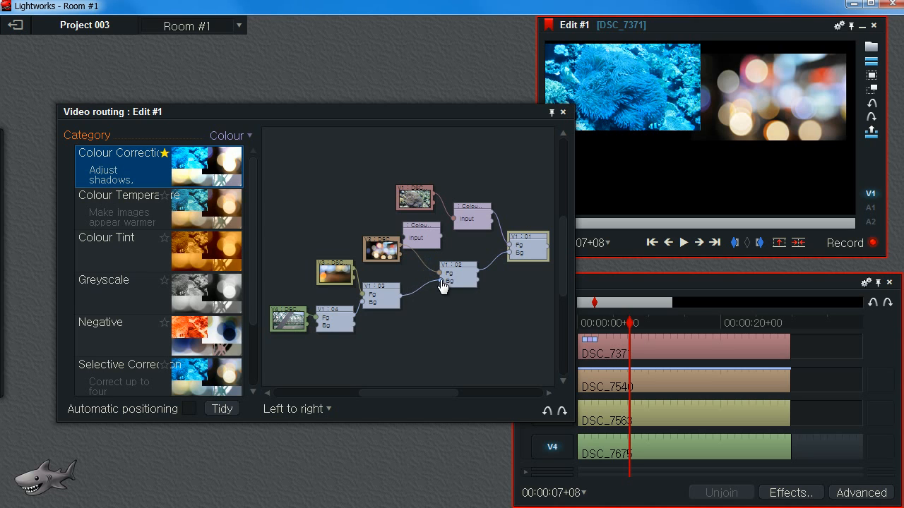
{"action": "left_click_drag", "start_coordinate": [442, 354], "coordinate": [447, 324]}
{"action": "scroll", "coordinate": [447, 323], "scroll_direction": "up", "scroll_amount": 4}
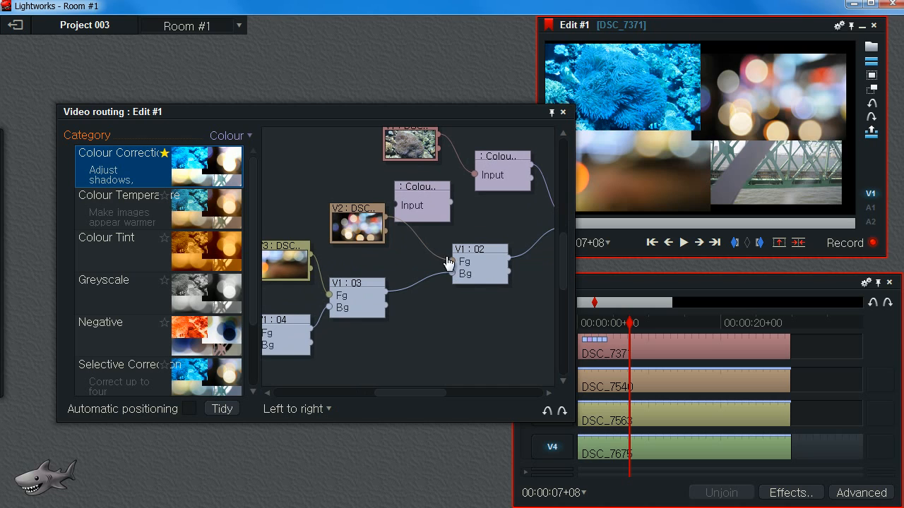
{"action": "left_click_drag", "start_coordinate": [355, 224], "coordinate": [296, 190]}
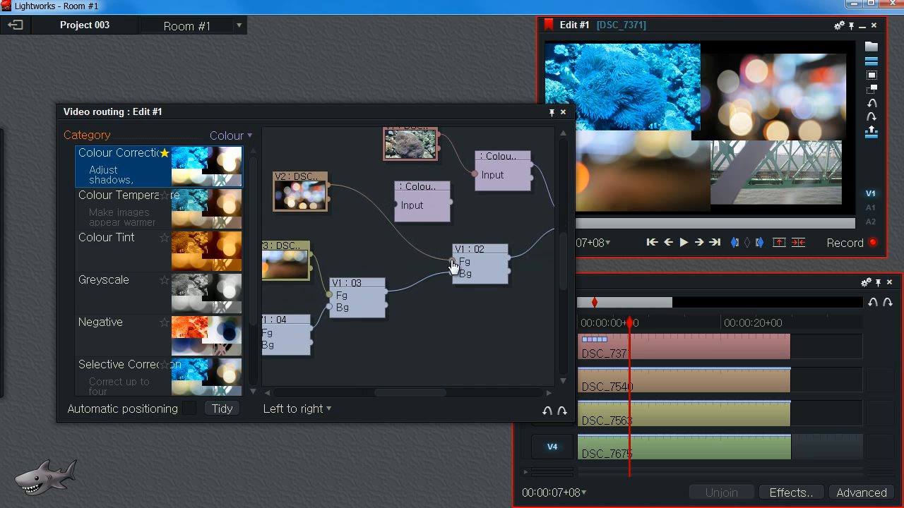
{"action": "left_click_drag", "start_coordinate": [454, 267], "coordinate": [393, 204]}
{"action": "left_click_drag", "start_coordinate": [450, 202], "coordinate": [453, 263]}
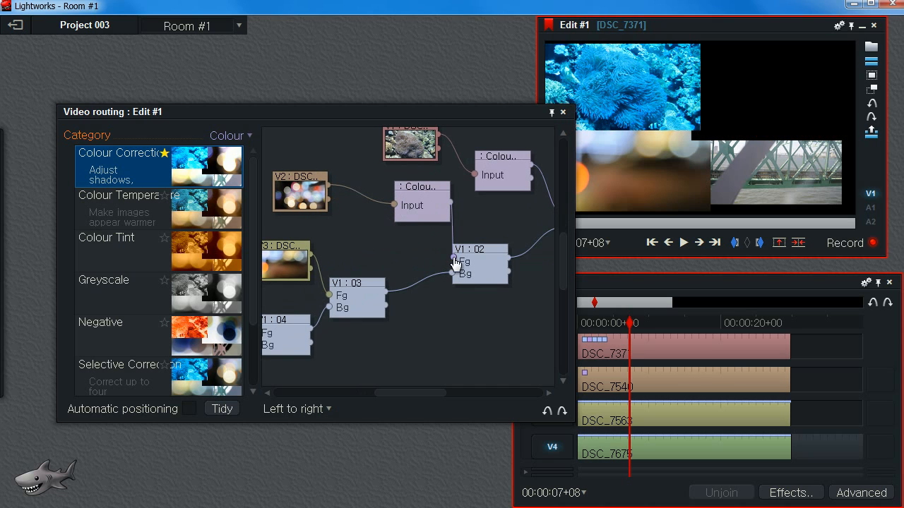
Add a third Colour Correction node and route it between the V3 source and the 03 DVE's Fg input.
{"action": "left_click_drag", "start_coordinate": [125, 177], "coordinate": [365, 246]}
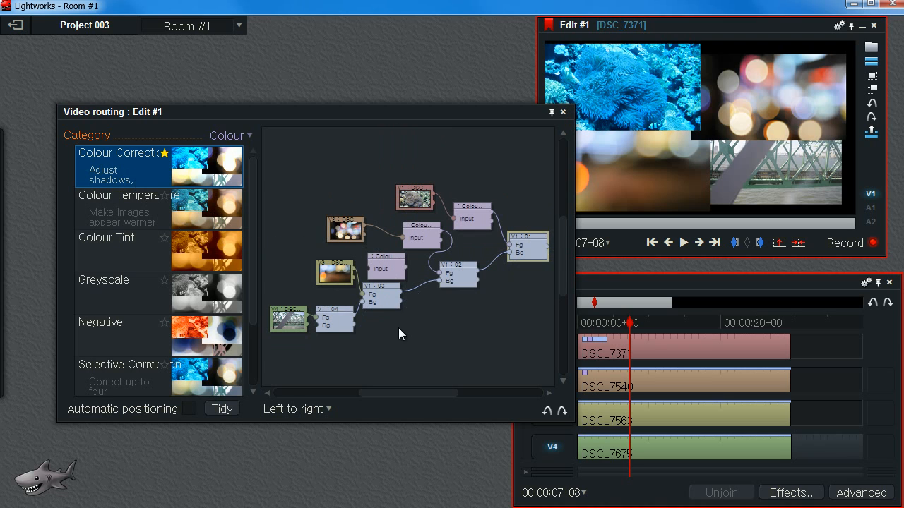
{"action": "scroll", "coordinate": [410, 312], "scroll_direction": "up", "scroll_amount": 5}
{"action": "left_click_drag", "start_coordinate": [397, 352], "coordinate": [485, 318]}
{"action": "left_click_drag", "start_coordinate": [334, 243], "coordinate": [284, 225]}
{"action": "left_click_drag", "start_coordinate": [443, 232], "coordinate": [401, 223]}
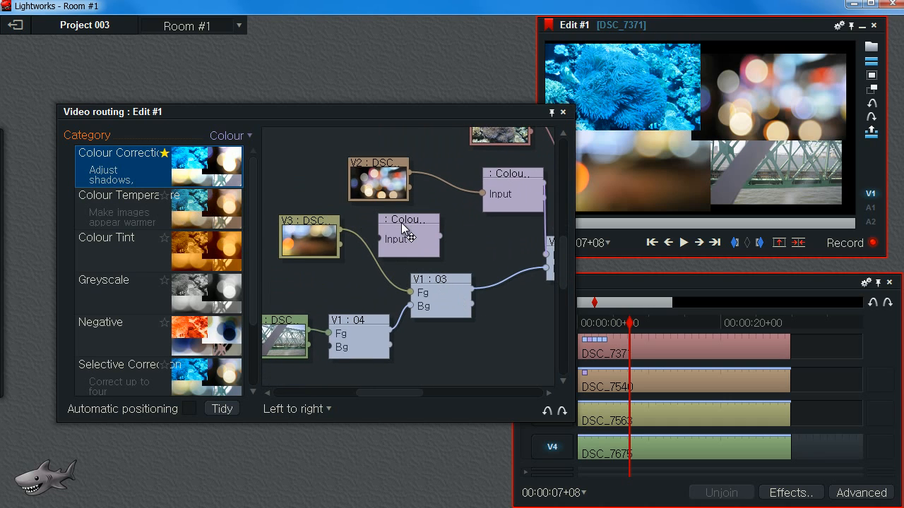
{"action": "mouse_move", "coordinate": [411, 292]}
{"action": "left_mouse_down"}
{"action": "mouse_move", "coordinate": [380, 239]}
{"action": "mouse_move", "coordinate": [393, 228]}
{"action": "mouse_move", "coordinate": [432, 259]}
{"action": "mouse_move", "coordinate": [414, 298]}
{"action": "left_mouse_up"}
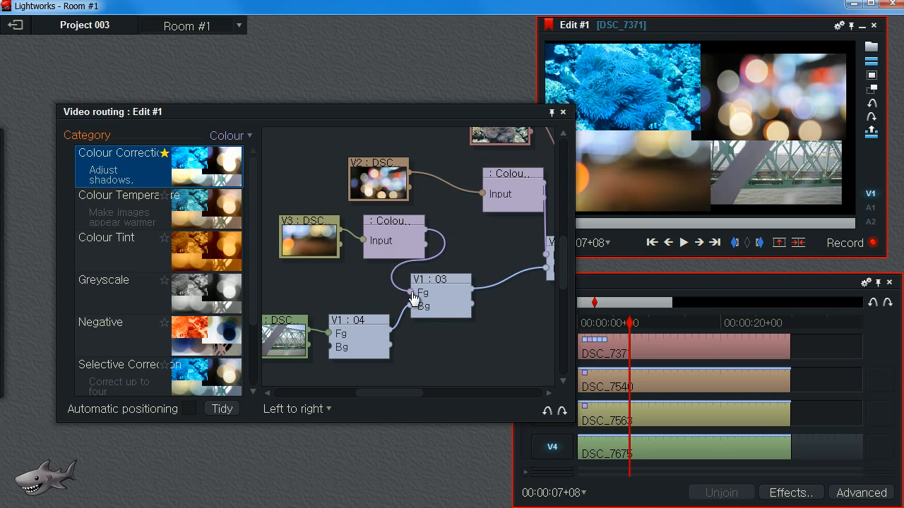
Add a fourth Colour Correction node and route it between the V4 source and the 04 DVE's Fg input.
{"action": "scroll", "coordinate": [428, 351], "scroll_direction": "up", "scroll_amount": 1}
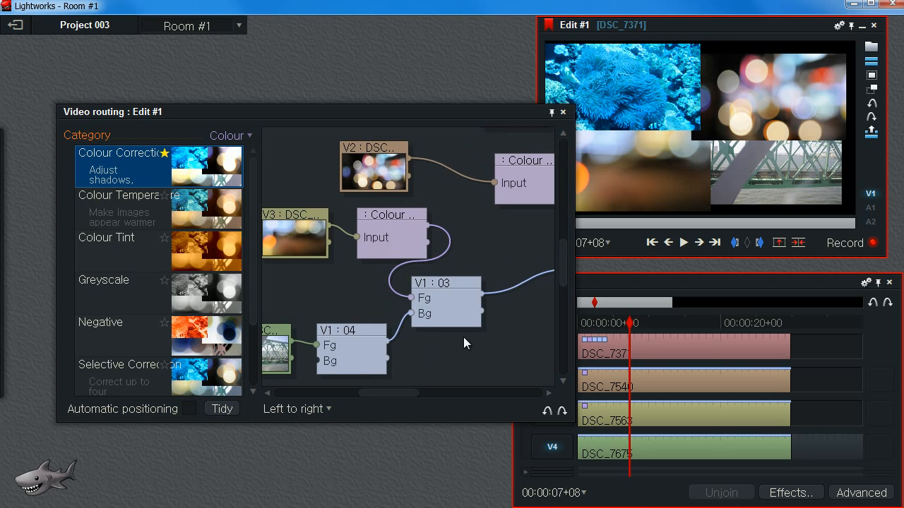
{"action": "left_click_drag", "start_coordinate": [431, 348], "coordinate": [499, 323]}
{"action": "left_click_drag", "start_coordinate": [130, 169], "coordinate": [334, 276]}
{"action": "left_click_drag", "start_coordinate": [403, 332], "coordinate": [476, 317]}
{"action": "scroll", "coordinate": [425, 292], "scroll_direction": "up", "scroll_amount": 3}
{"action": "left_click_drag", "start_coordinate": [372, 289], "coordinate": [307, 291]}
{"action": "left_click_drag", "start_coordinate": [390, 229], "coordinate": [401, 247]}
{"action": "left_click_drag", "start_coordinate": [436, 281], "coordinate": [354, 254]}
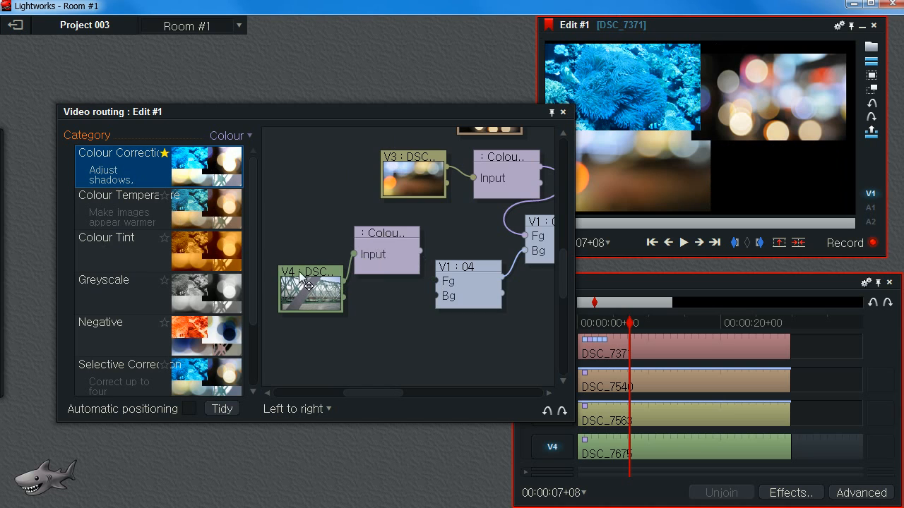
{"action": "left_click_drag", "start_coordinate": [305, 282], "coordinate": [291, 263]}
{"action": "left_click_drag", "start_coordinate": [398, 237], "coordinate": [435, 281]}
Open the clip's effect settings and review the effects listed on the V1 and V2 tracks, then close them.
{"action": "left_click_drag", "start_coordinate": [579, 256], "coordinate": [555, 270]}
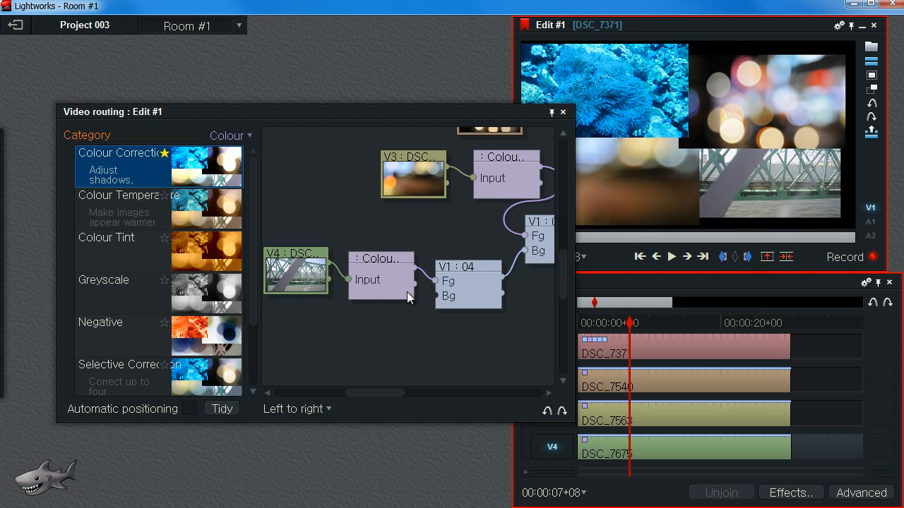
{"action": "left_click_drag", "start_coordinate": [368, 328], "coordinate": [282, 338]}
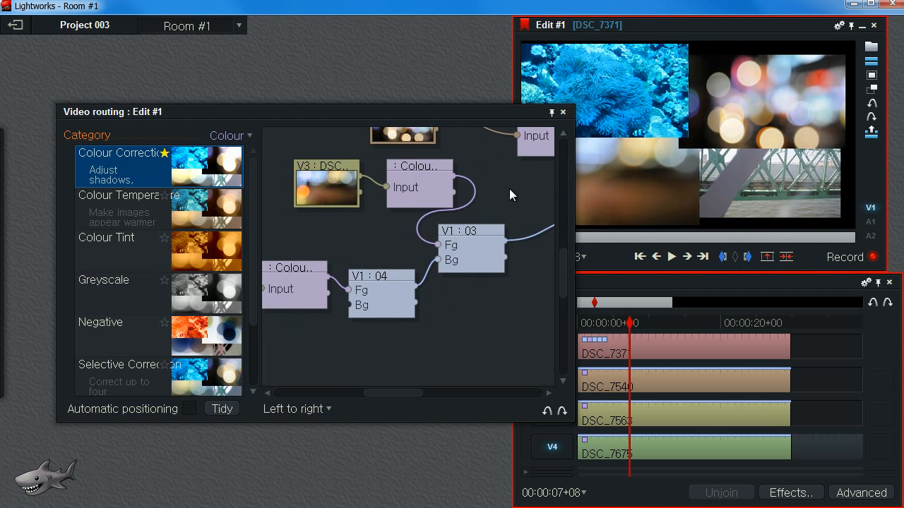
{"action": "scroll", "coordinate": [509, 189], "scroll_direction": "down", "scroll_amount": 4}
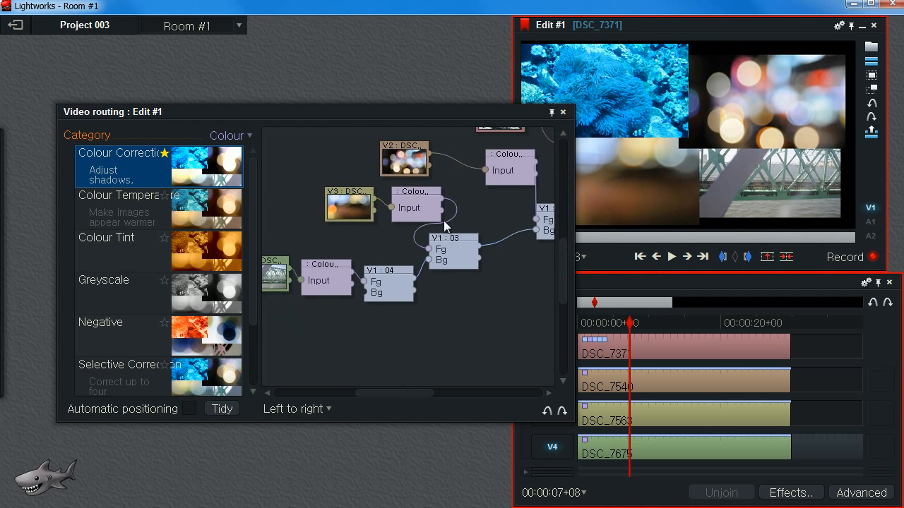
{"action": "right_click", "coordinate": [642, 351]}
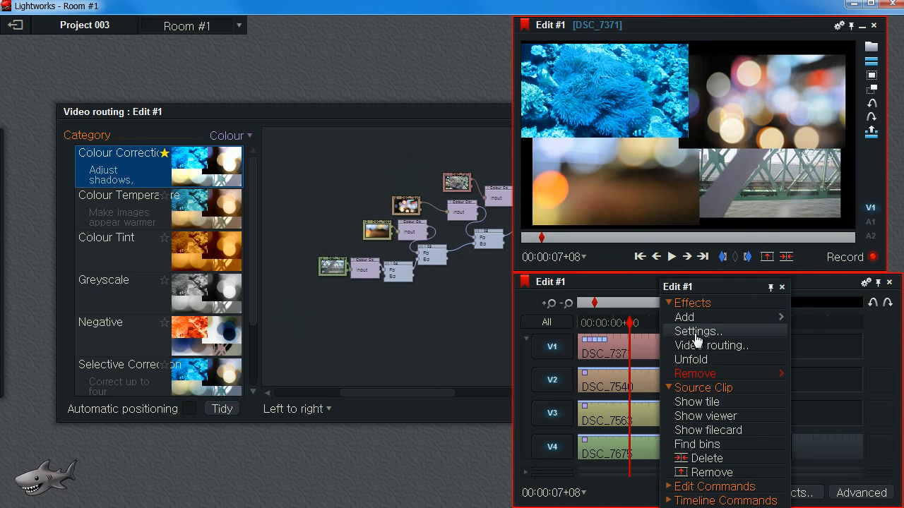
{"action": "left_click", "coordinate": [693, 333]}
{"action": "left_click", "coordinate": [200, 98]}
{"action": "left_click", "coordinate": [157, 96]}
{"action": "left_click", "coordinate": [78, 138]}
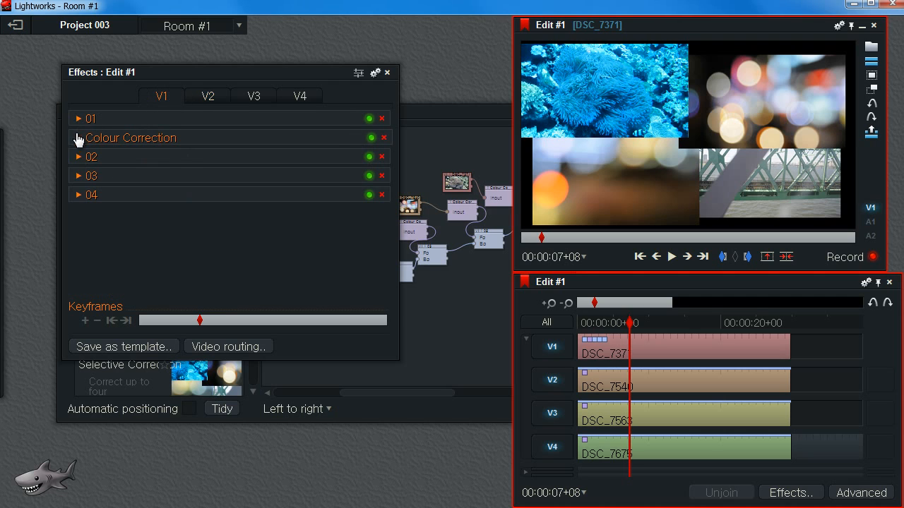
{"action": "left_click", "coordinate": [210, 99]}
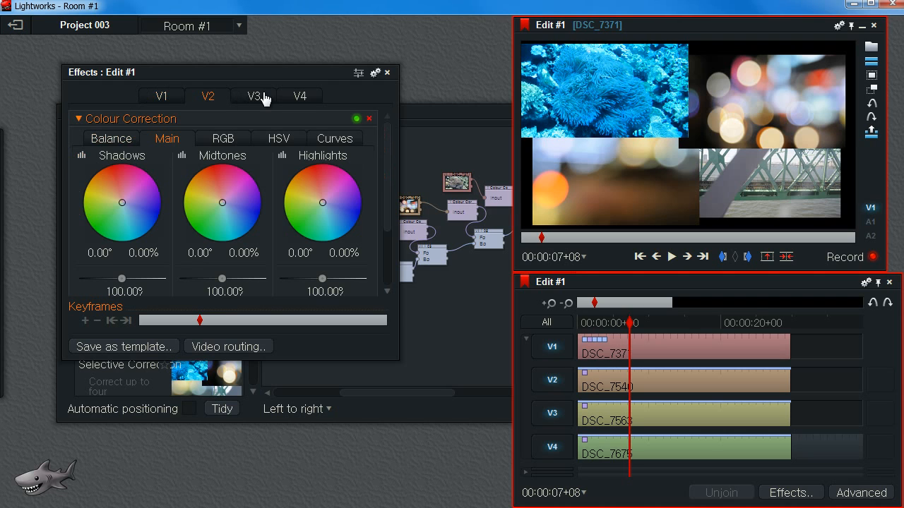
{"action": "left_click", "coordinate": [160, 100]}
{"action": "left_click_drag", "start_coordinate": [308, 74], "coordinate": [287, 118]}
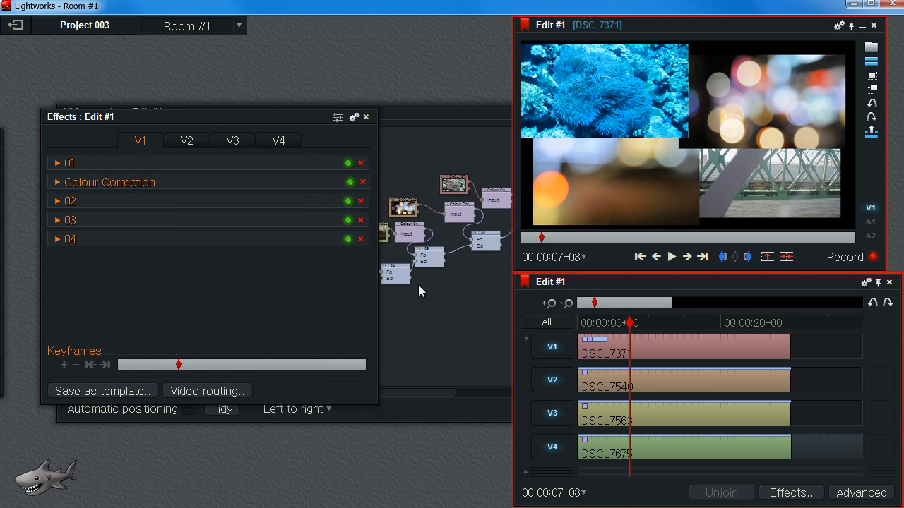
{"action": "left_click", "coordinate": [365, 117]}
Rearrange the routing graph and reconnect the V2, V3 and V4 colour correction nodes and their source clips.
{"action": "mouse_move", "coordinate": [354, 298]}
{"action": "left_mouse_down"}
{"action": "mouse_move", "coordinate": [273, 303]}
{"action": "mouse_move", "coordinate": [344, 292]}
{"action": "left_mouse_up"}
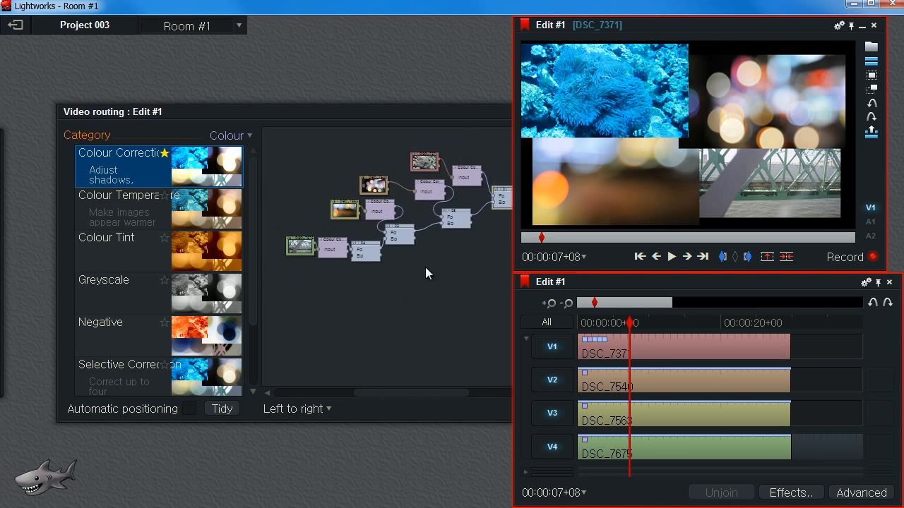
{"action": "scroll", "coordinate": [411, 273], "scroll_direction": "up", "scroll_amount": 3}
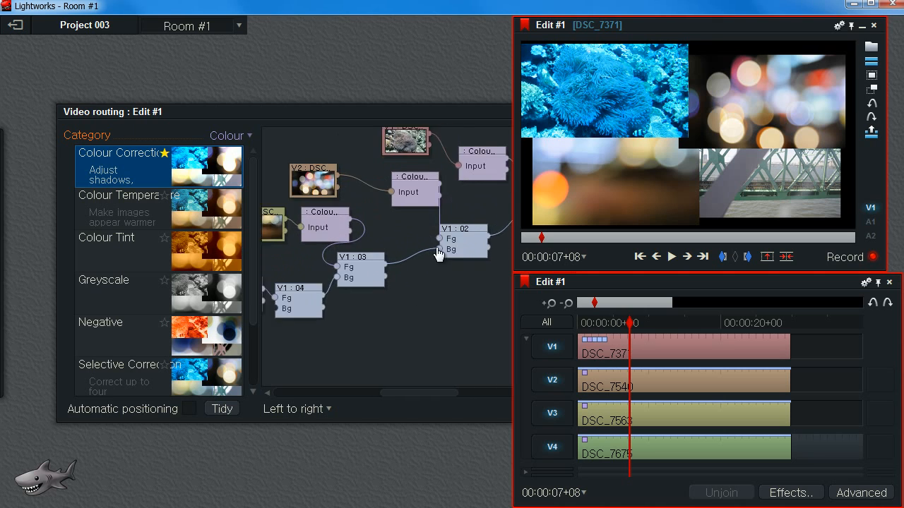
{"action": "scroll", "coordinate": [443, 241], "scroll_direction": "down", "scroll_amount": 2}
{"action": "left_click_drag", "start_coordinate": [460, 282], "coordinate": [385, 300]}
{"action": "left_click_drag", "start_coordinate": [382, 196], "coordinate": [380, 181]}
{"action": "left_click_drag", "start_coordinate": [328, 216], "coordinate": [306, 212]}
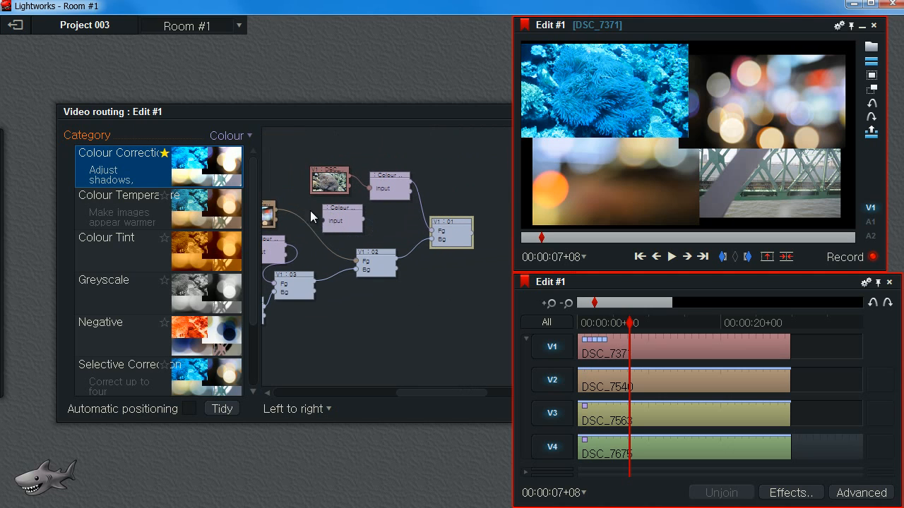
{"action": "left_click_drag", "start_coordinate": [355, 261], "coordinate": [416, 243]}
{"action": "left_click_drag", "start_coordinate": [310, 245], "coordinate": [298, 240]}
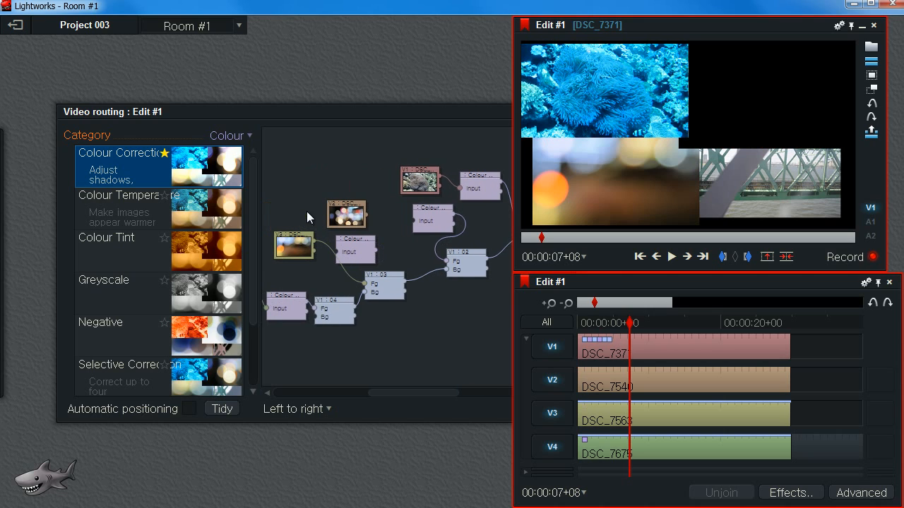
{"action": "left_click_drag", "start_coordinate": [337, 251], "coordinate": [368, 287]}
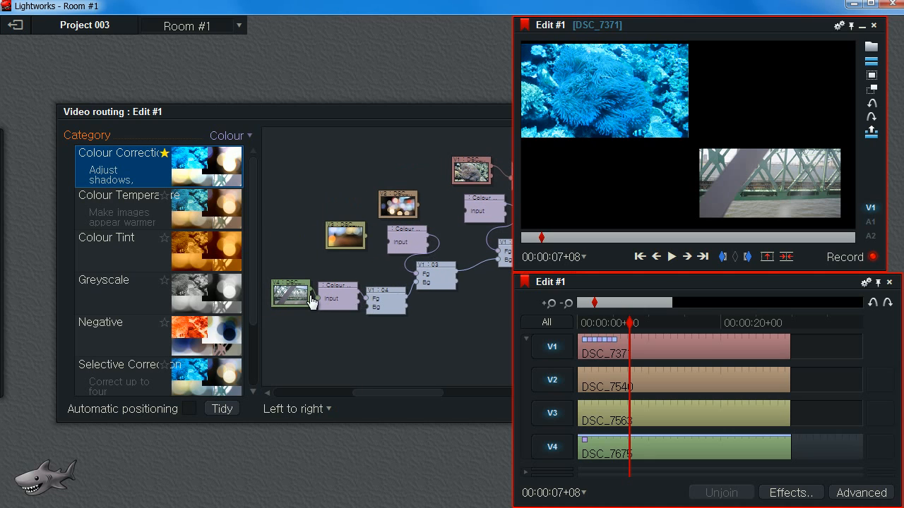
{"action": "left_click_drag", "start_coordinate": [290, 246], "coordinate": [319, 299]}
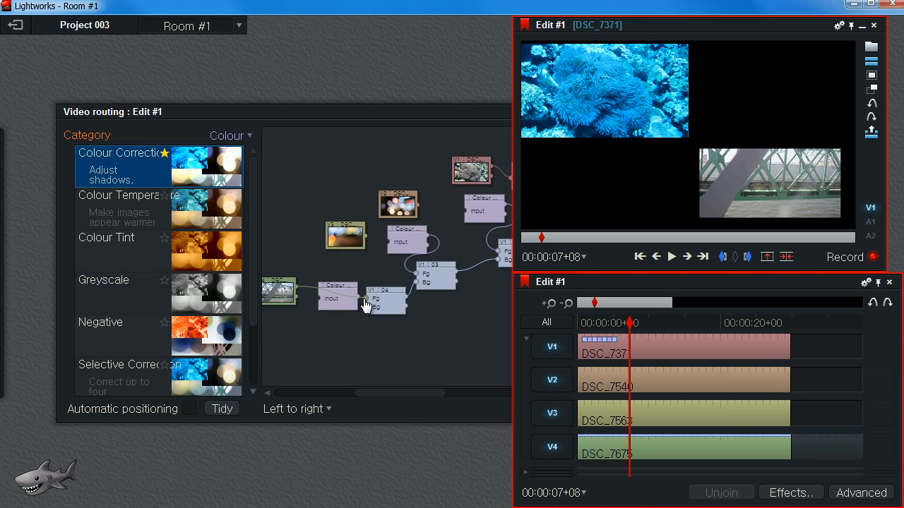
{"action": "left_click_drag", "start_coordinate": [368, 299], "coordinate": [296, 247]}
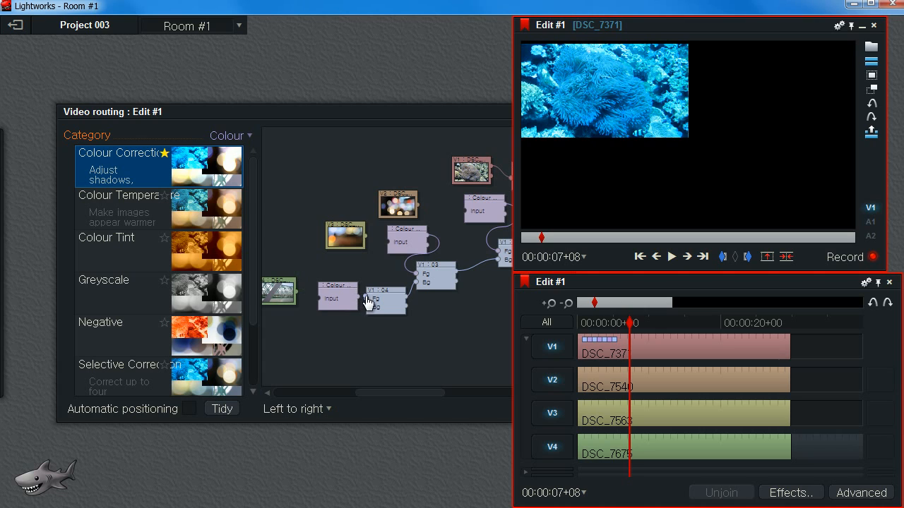
{"action": "left_click_drag", "start_coordinate": [330, 282], "coordinate": [367, 299]}
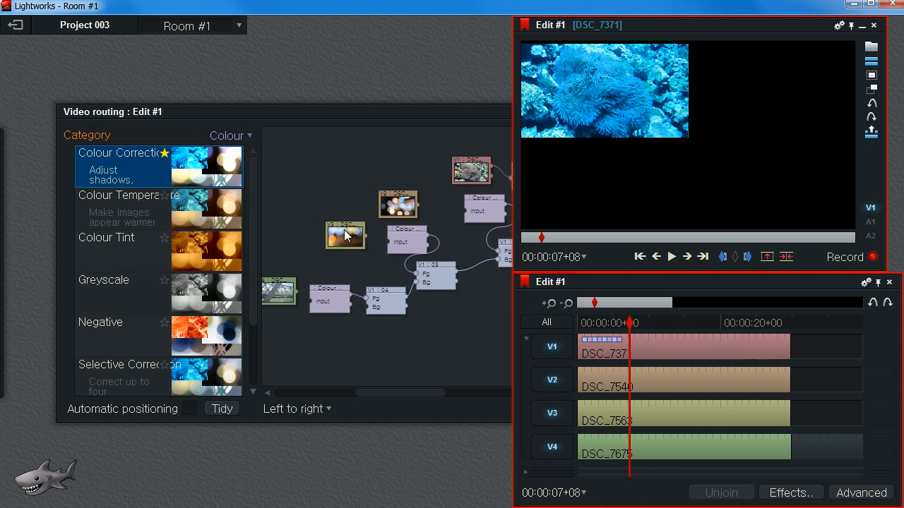
Open the clip's effect settings to review the listed DVE and Colour Correction effects, then close them.
{"action": "right_click", "coordinate": [636, 338]}
{"action": "left_click", "coordinate": [689, 330]}
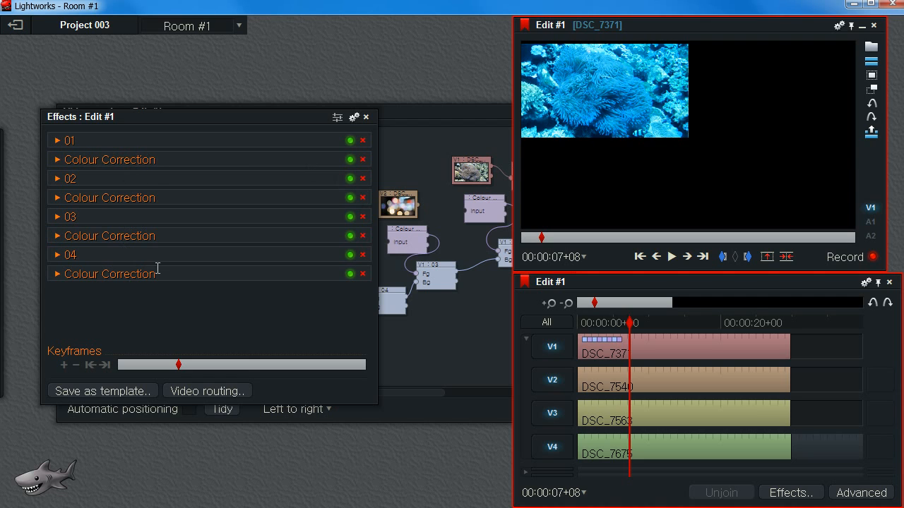
{"action": "left_click", "coordinate": [367, 123]}
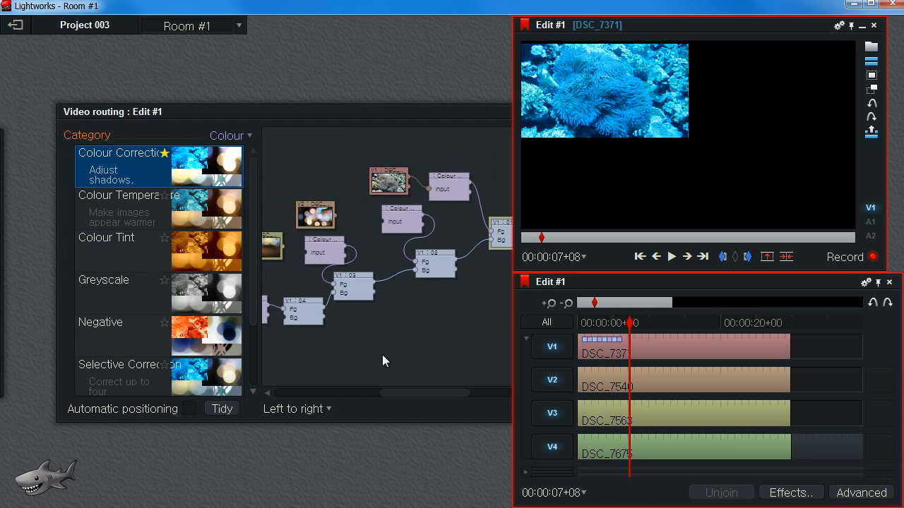
Rearrange the routing graph's nodes and reconnect the colour correction outputs so all four sources feed the split screen.
{"action": "left_click_drag", "start_coordinate": [382, 221], "coordinate": [386, 222]}
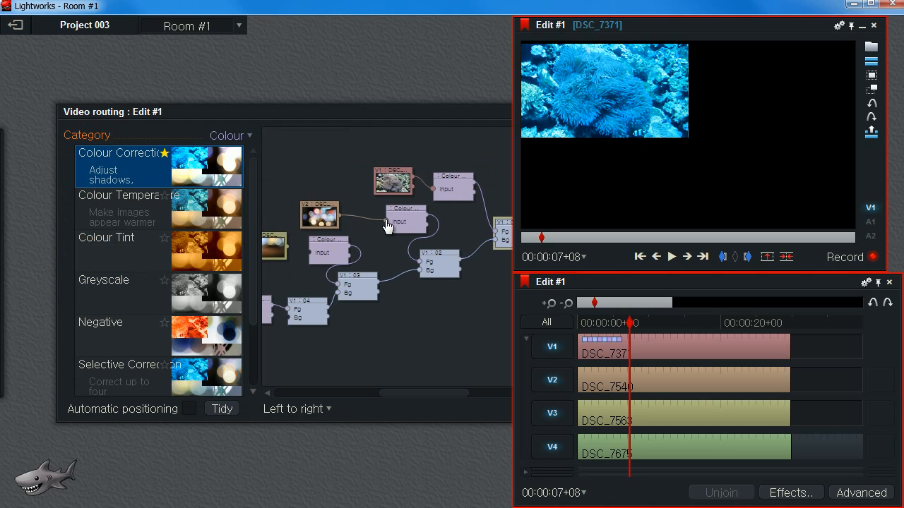
{"action": "left_click_drag", "start_coordinate": [287, 247], "coordinate": [308, 255]}
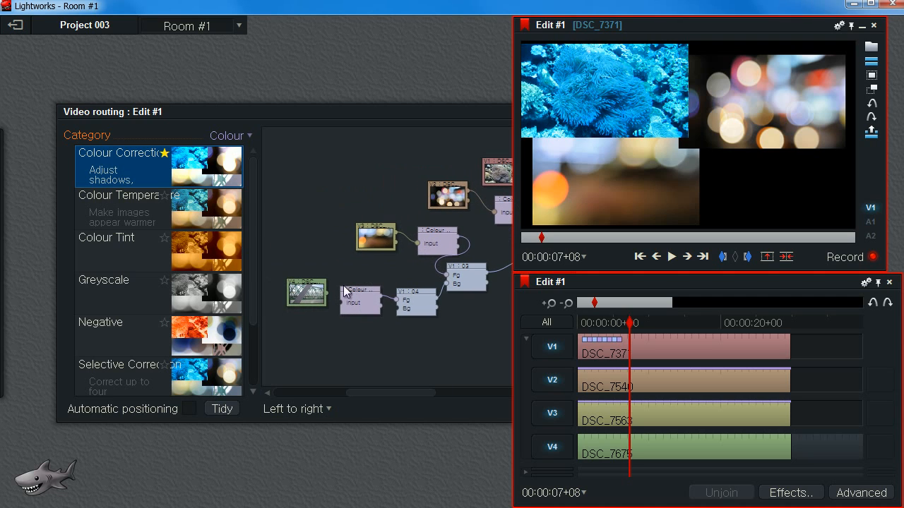
{"action": "left_click_drag", "start_coordinate": [340, 303], "coordinate": [341, 304]}
{"action": "left_click_drag", "start_coordinate": [488, 326], "coordinate": [334, 332]}
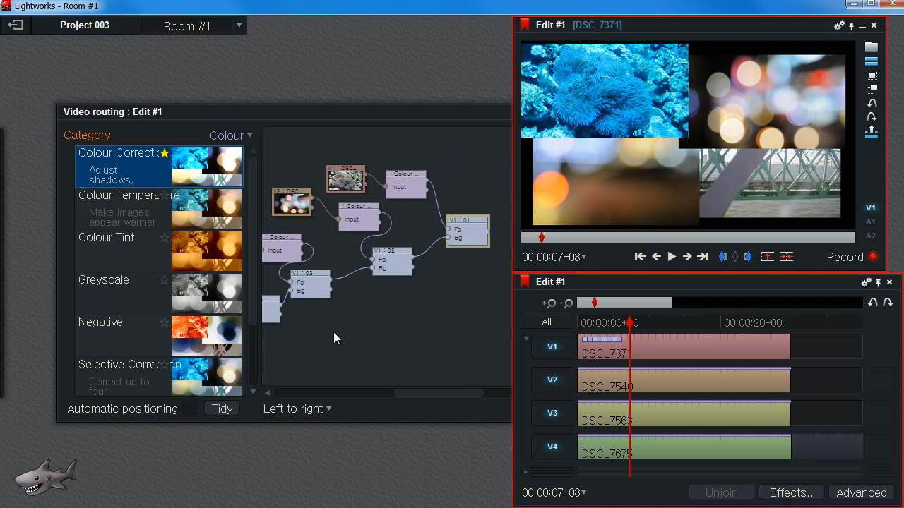
Open the clip's effect settings and set the second Colour Correction's shadows to 297.38° 100% and midtones to 26.97° 70.12%.
{"action": "right_click", "coordinate": [642, 349]}
{"action": "left_click", "coordinate": [687, 330]}
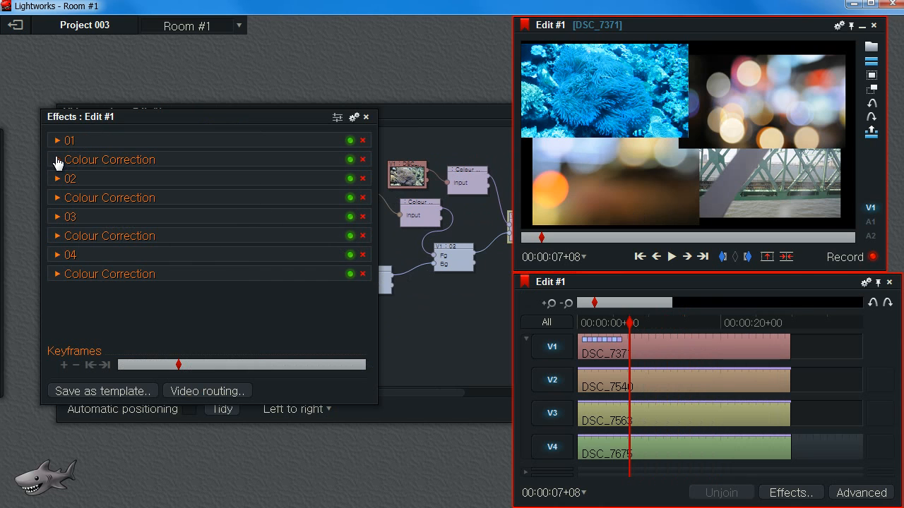
{"action": "left_click", "coordinate": [55, 199]}
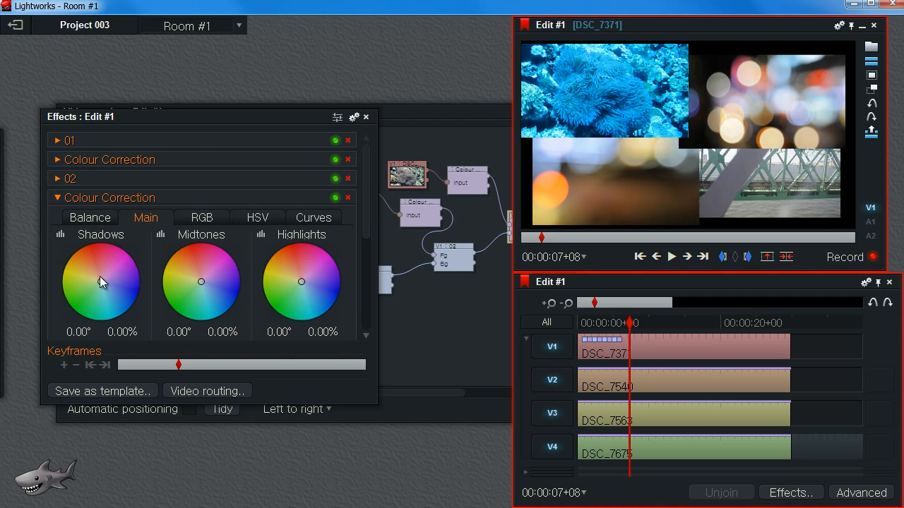
{"action": "left_click_drag", "start_coordinate": [101, 277], "coordinate": [134, 254]}
{"action": "left_click_drag", "start_coordinate": [204, 283], "coordinate": [180, 255]}
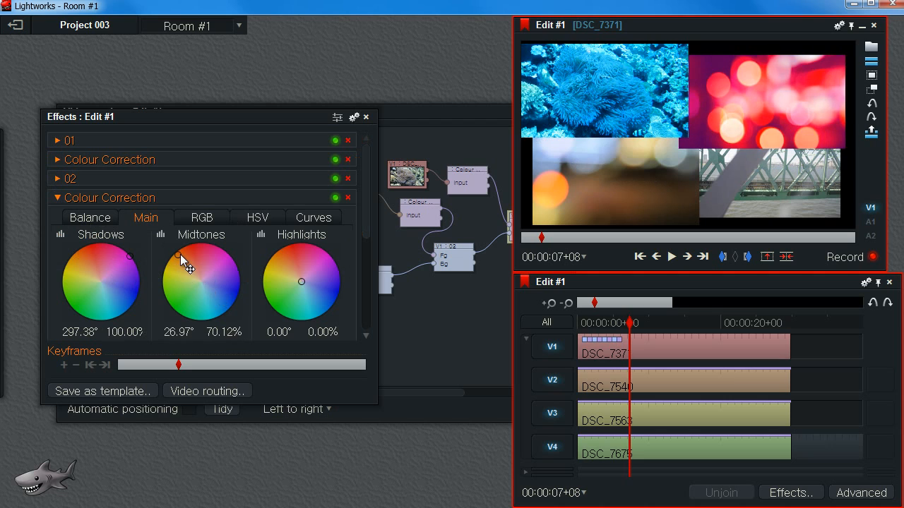
Adjust the third Colour Correction's shadows and midtones colour wheels to tint its quadrant blue and orange.
{"action": "left_click", "coordinate": [57, 198]}
{"action": "left_click", "coordinate": [57, 236]}
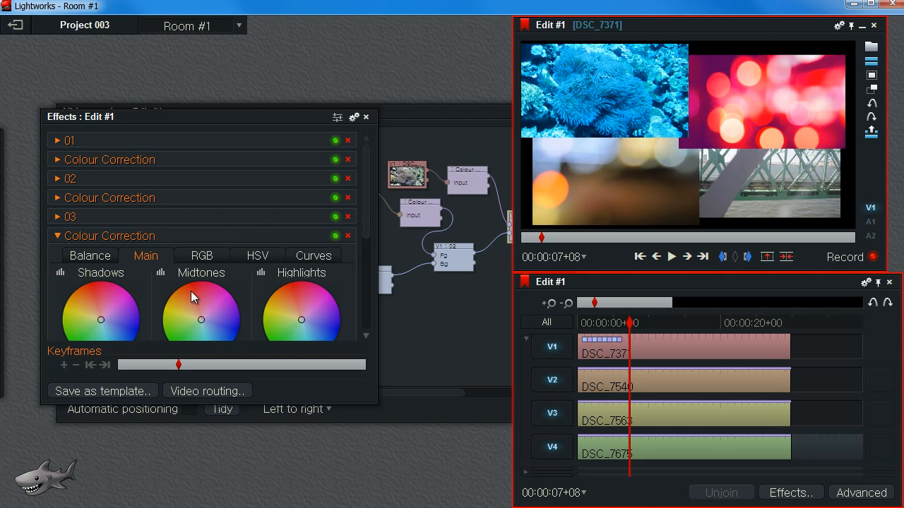
{"action": "left_click_drag", "start_coordinate": [179, 116], "coordinate": [180, 79]}
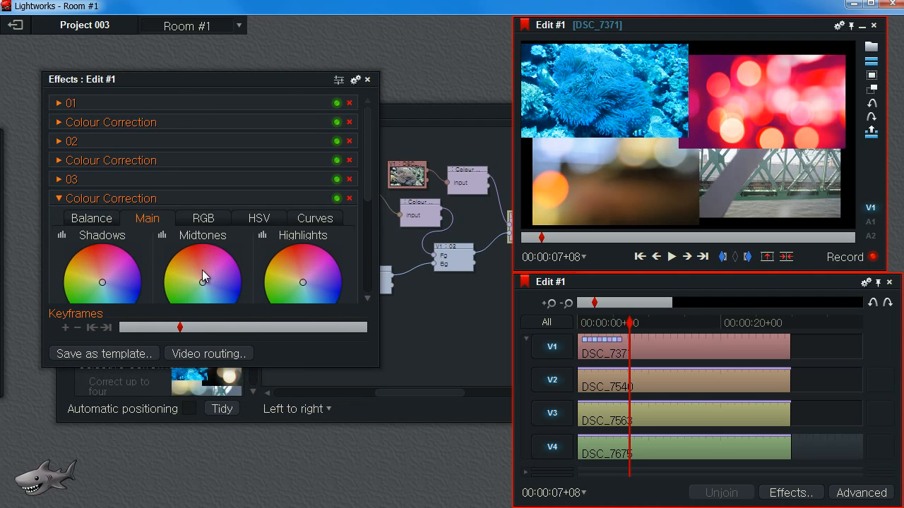
{"action": "left_click_drag", "start_coordinate": [97, 275], "coordinate": [143, 290]}
{"action": "left_click_drag", "start_coordinate": [204, 282], "coordinate": [170, 253]}
{"action": "left_click", "coordinate": [59, 198]}
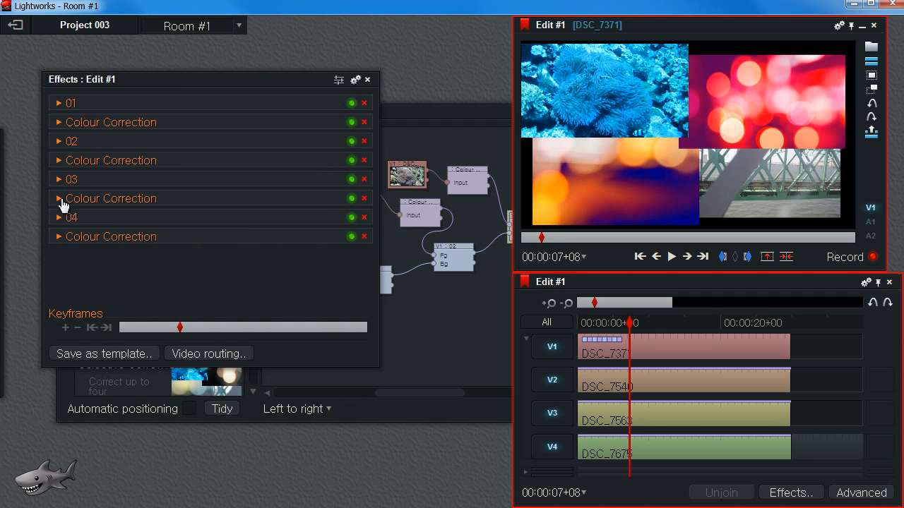
Set the fourth Colour Correction's shadows to 223.99° 100%, midtones 88.20° 22.44%, and highlights 62.29° 34.66%.
{"action": "left_click", "coordinate": [59, 238]}
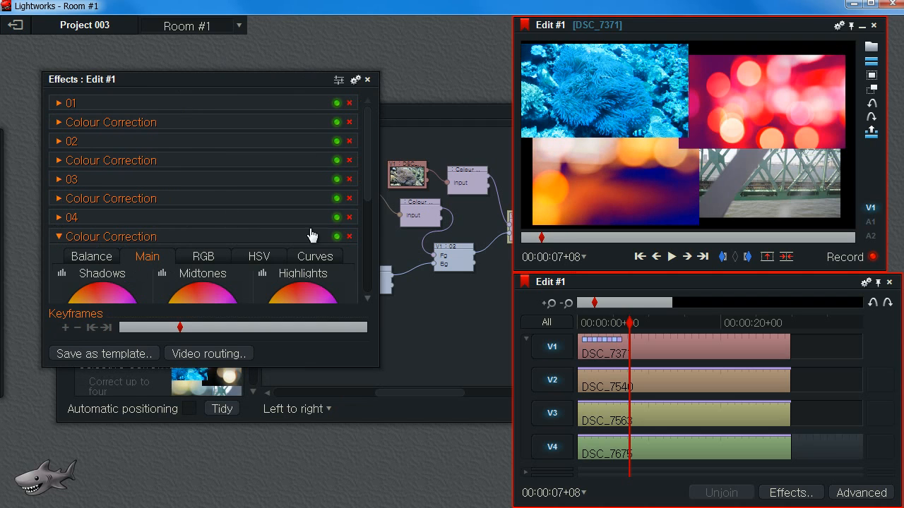
{"action": "left_click_drag", "start_coordinate": [366, 175], "coordinate": [375, 254]}
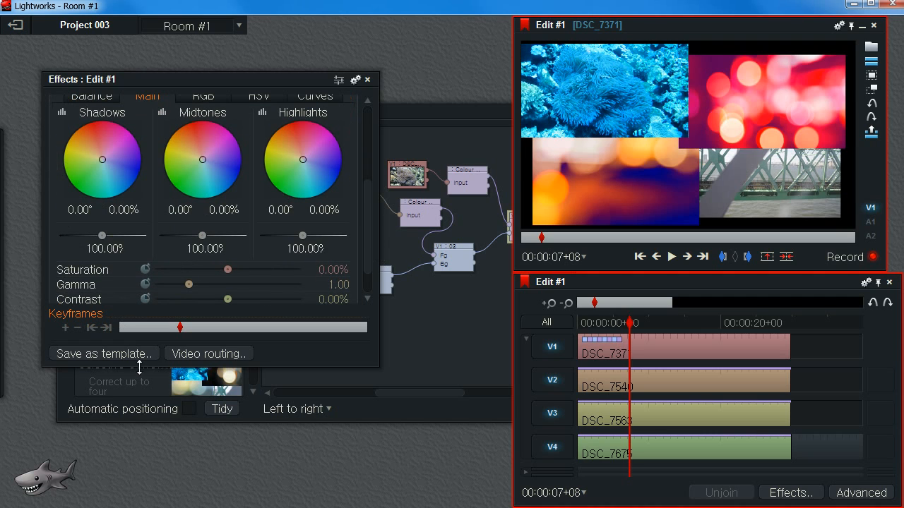
{"action": "left_click_drag", "start_coordinate": [99, 162], "coordinate": [147, 192]}
{"action": "left_click_drag", "start_coordinate": [204, 160], "coordinate": [176, 167]}
{"action": "left_click_drag", "start_coordinate": [305, 161], "coordinate": [274, 153]}
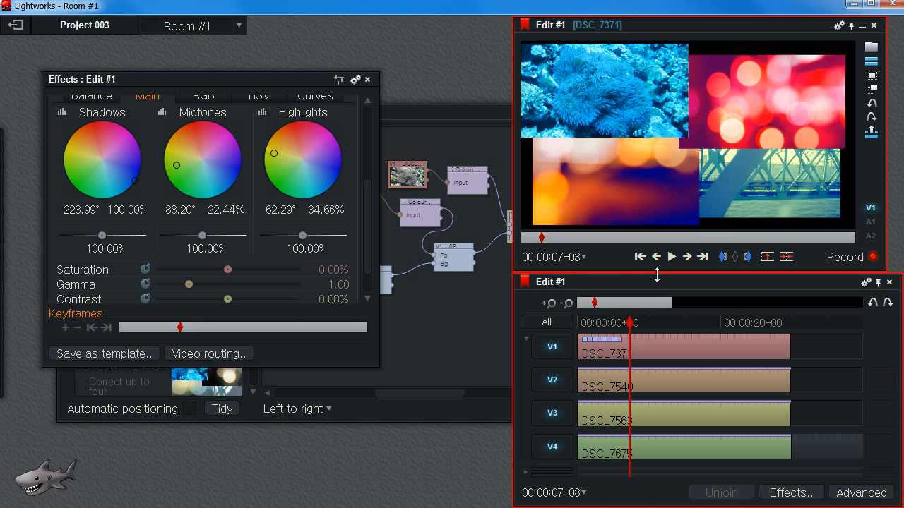
{"action": "mouse_move", "coordinate": [632, 324]}
{"action": "left_mouse_down"}
{"action": "mouse_move", "coordinate": [596, 340]}
{"action": "mouse_move", "coordinate": [630, 340]}
{"action": "left_mouse_up"}
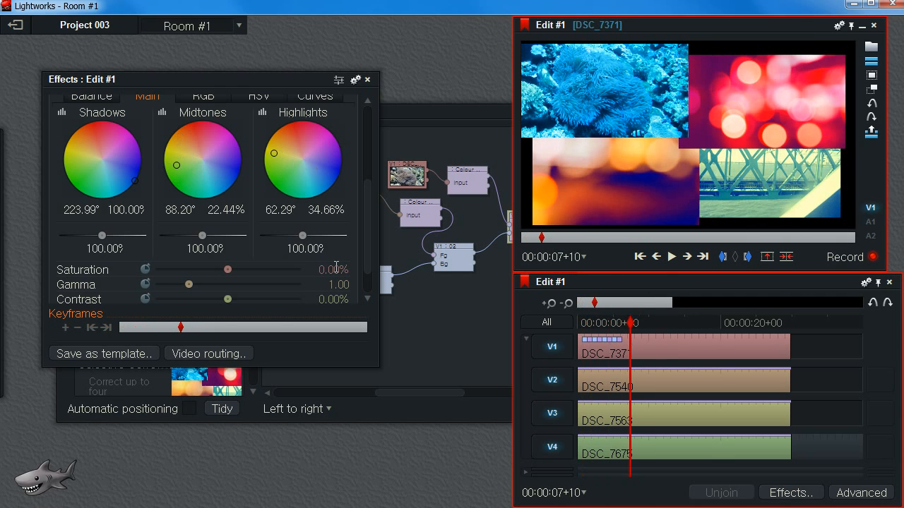
Save the effect stack as a template named 4 split cc 0004 in the DVEs category, then close the effects panel.
{"action": "left_click", "coordinate": [103, 353]}
{"action": "left_click", "coordinate": [318, 225]}
{"action": "type", "text": "4"}
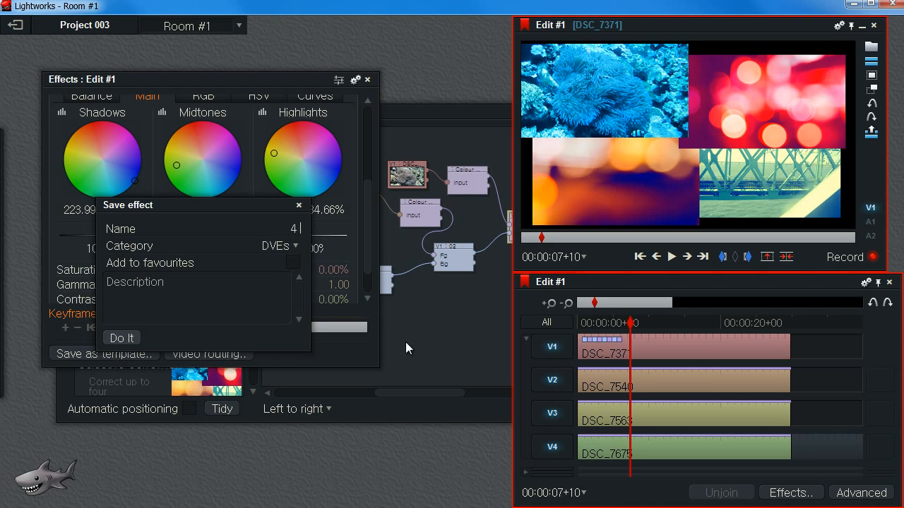
{"action": "type", "text": " split co"}
{"action": "type", "text": "cc 0004"}
{"action": "left_click", "coordinate": [125, 338]}
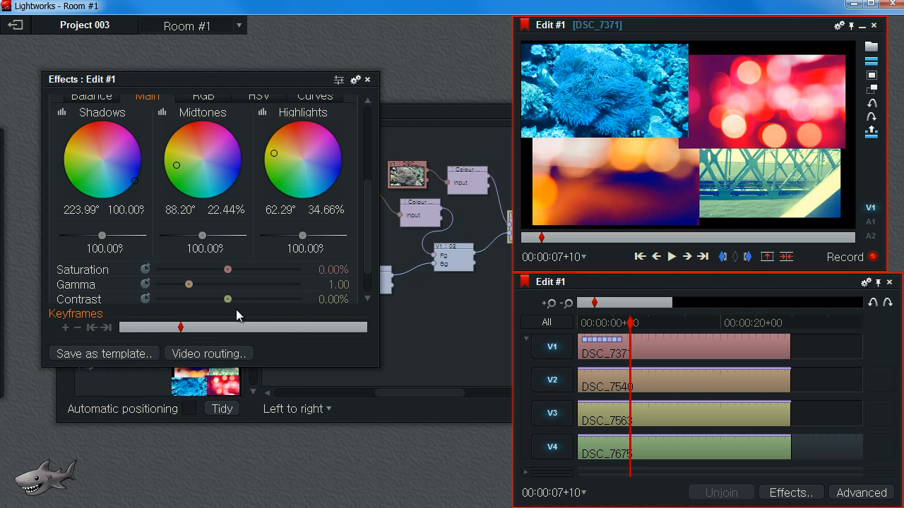
{"action": "left_click", "coordinate": [366, 79]}
Open the Add Effects list to check the saved 4 split cc 0004 template, then close it.
{"action": "left_click", "coordinate": [789, 493]}
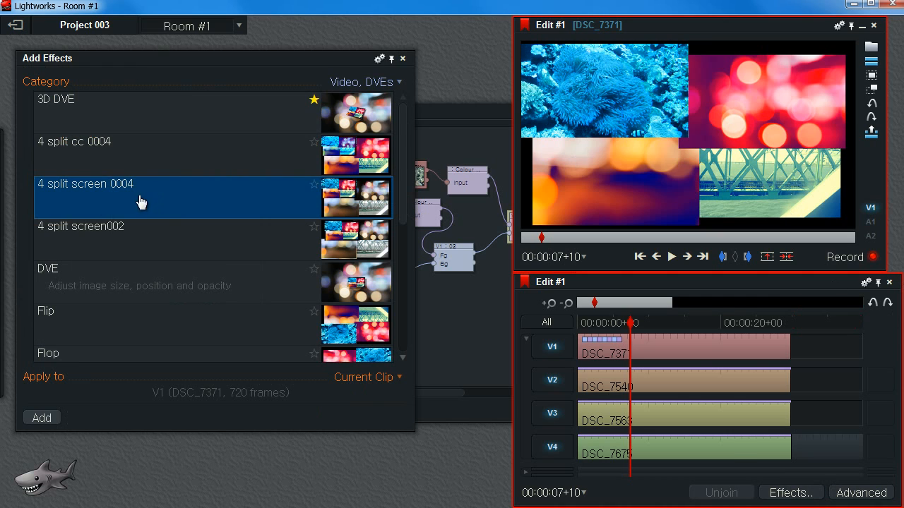
{"action": "left_click", "coordinate": [105, 153]}
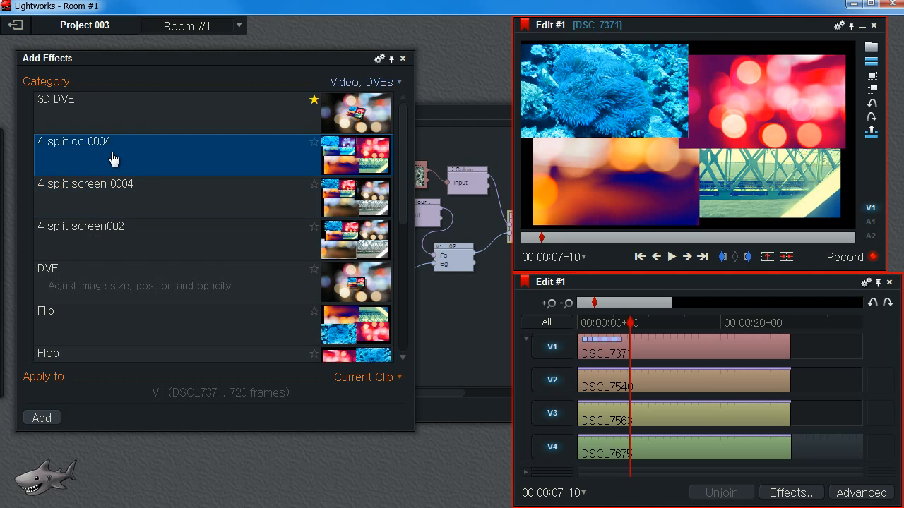
{"action": "left_click", "coordinate": [405, 59]}
{"action": "left_click_drag", "start_coordinate": [619, 324], "coordinate": [659, 322]}
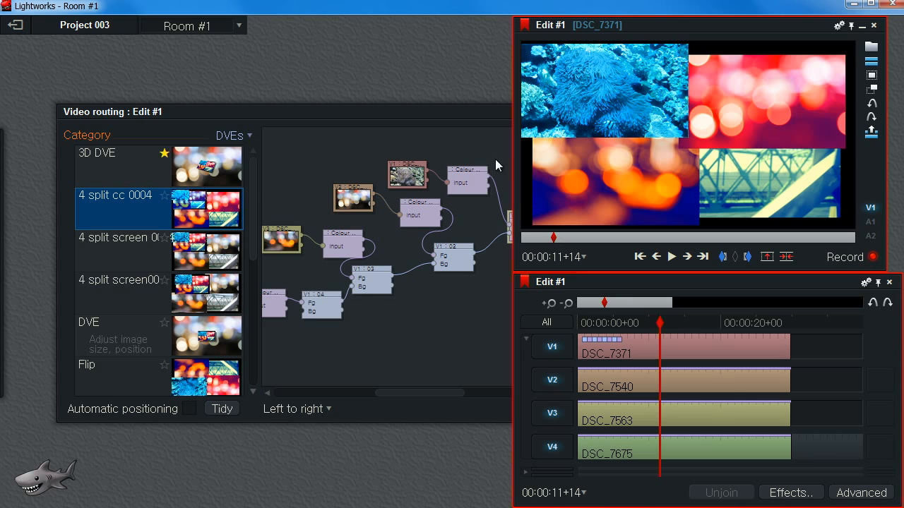
Close the Video routing panel.
{"action": "left_click_drag", "start_coordinate": [425, 110], "coordinate": [336, 108]}
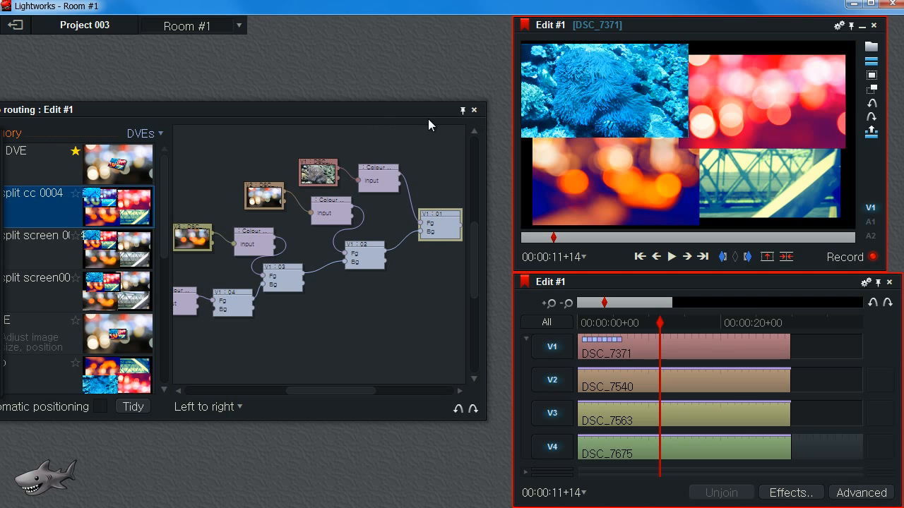
{"action": "left_click", "coordinate": [474, 111]}
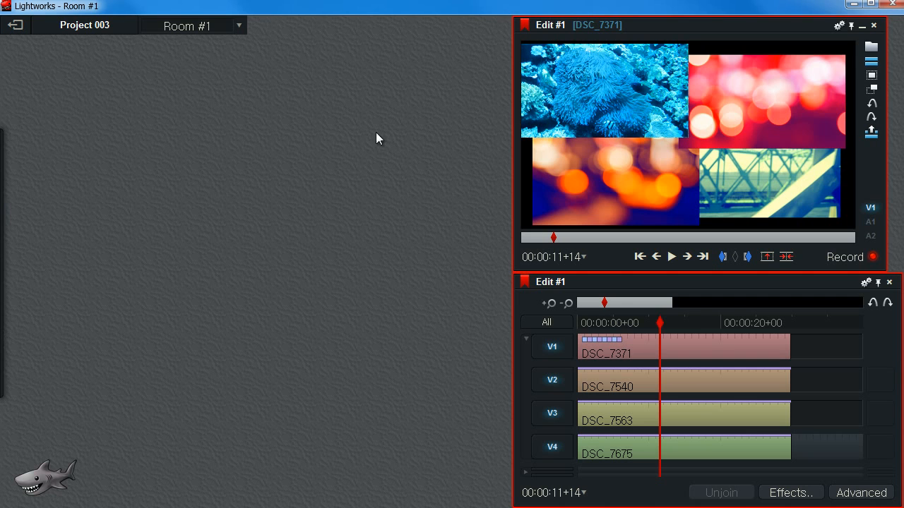
{"action": "left_click_drag", "start_coordinate": [652, 326], "coordinate": [661, 320]}
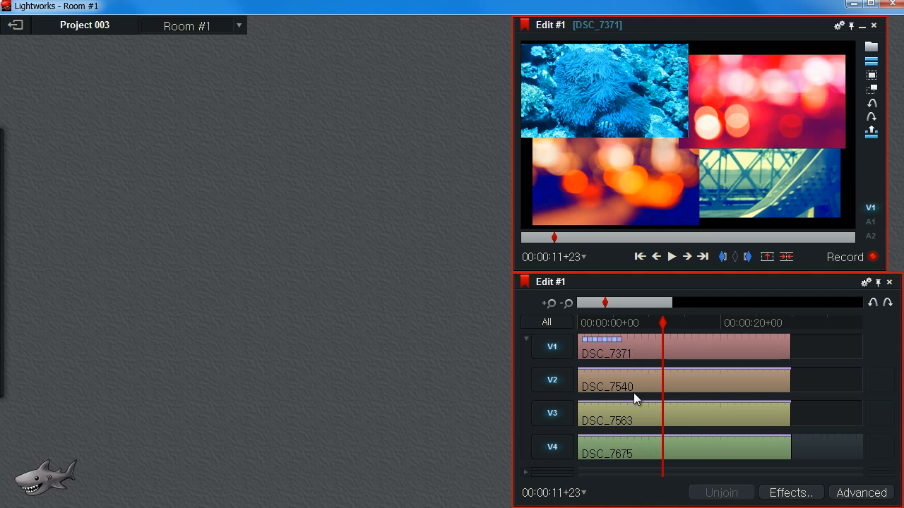
{"action": "right_click", "coordinate": [642, 351]}
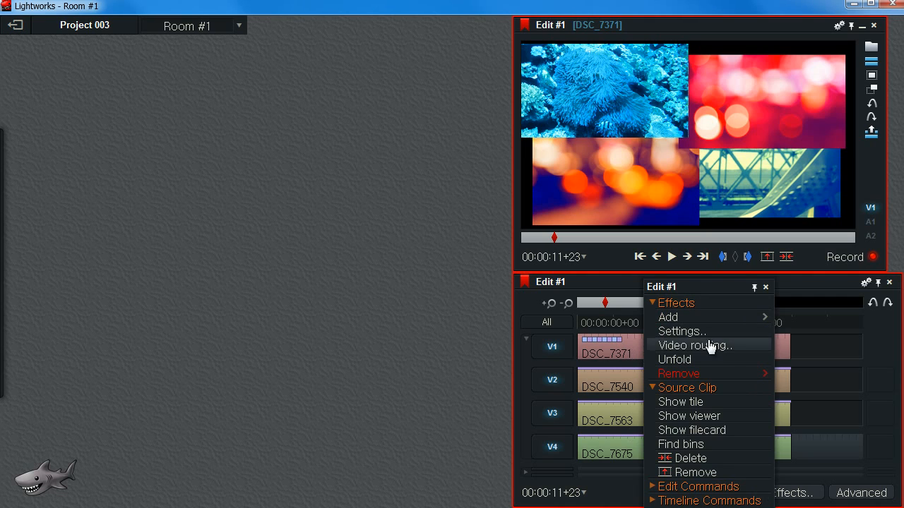
{"action": "mouse_move", "coordinate": [708, 374]}
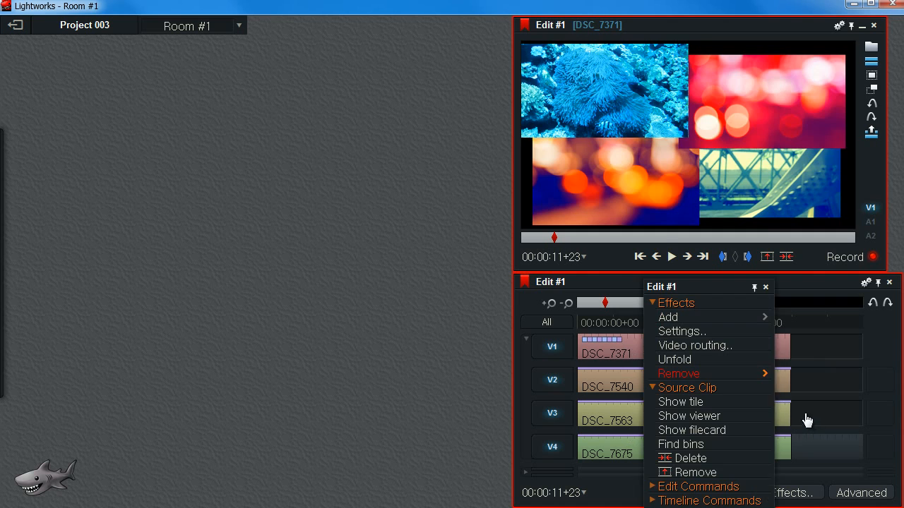
{"action": "left_click", "coordinate": [803, 418]}
Delete the V1 track holding DSC_7371 from the edit.
{"action": "mouse_move", "coordinate": [668, 333]}
{"action": "left_mouse_down"}
{"action": "mouse_move", "coordinate": [710, 326]}
{"action": "mouse_move", "coordinate": [664, 339]}
{"action": "left_mouse_up"}
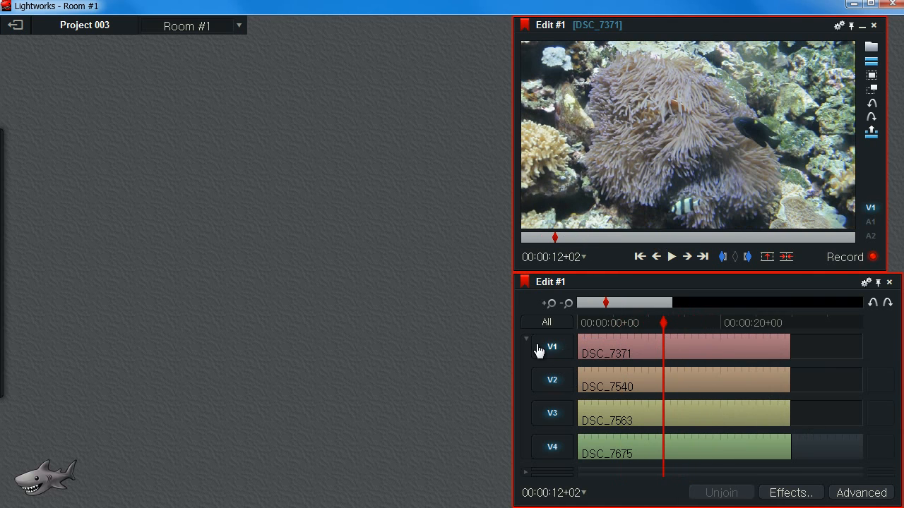
{"action": "right_click", "coordinate": [539, 351]}
{"action": "left_click", "coordinate": [573, 384]}
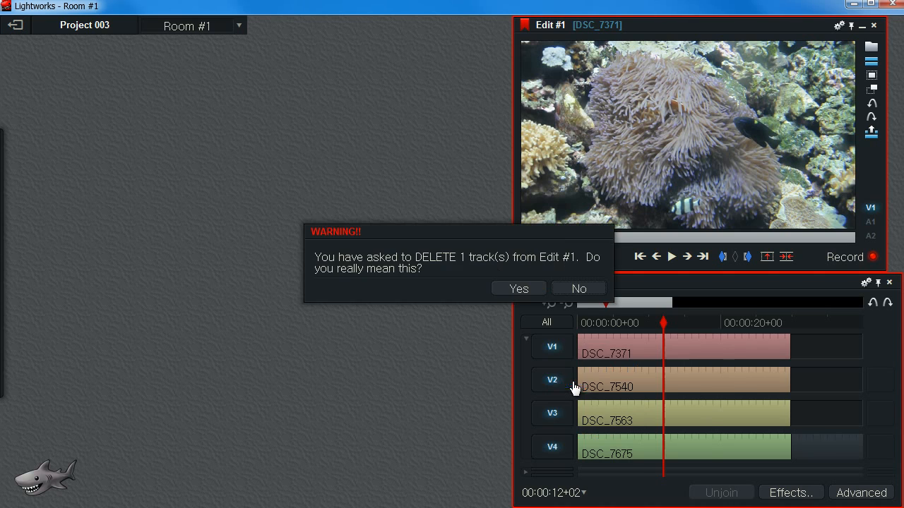
{"action": "left_click", "coordinate": [519, 288]}
Apply the DVE effect to the clips on the remaining video tracks.
{"action": "mouse_move", "coordinate": [662, 324]}
{"action": "left_mouse_down"}
{"action": "mouse_move", "coordinate": [644, 325]}
{"action": "mouse_move", "coordinate": [674, 328]}
{"action": "mouse_move", "coordinate": [654, 326]}
{"action": "left_mouse_up"}
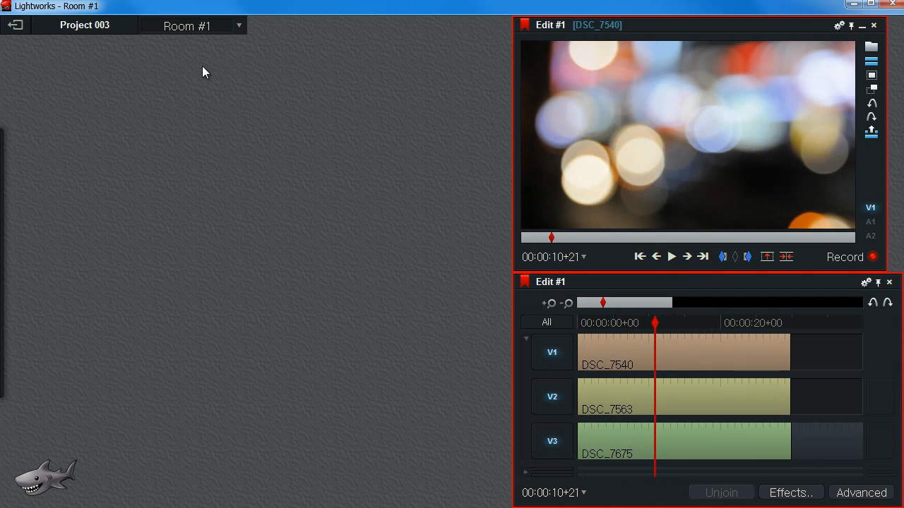
{"action": "left_click", "coordinate": [784, 496]}
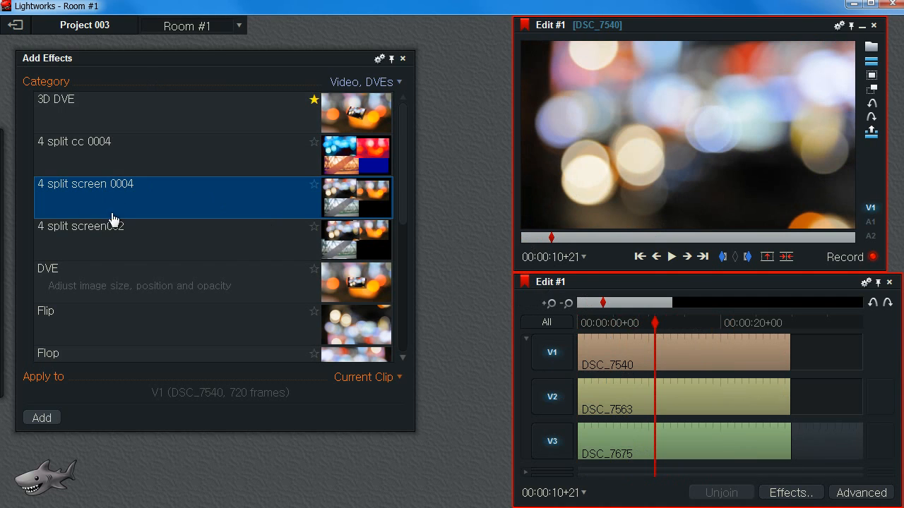
{"action": "left_click_drag", "start_coordinate": [98, 282], "coordinate": [622, 346]}
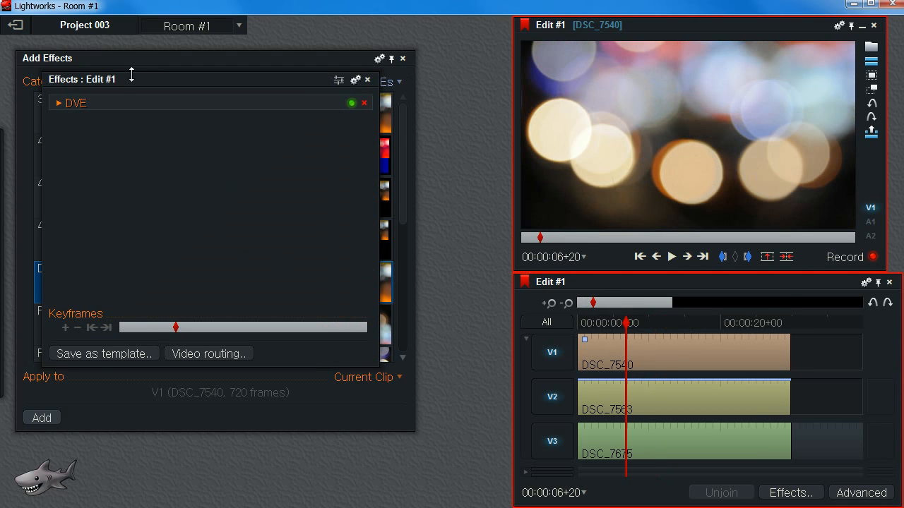
{"action": "left_click_drag", "start_coordinate": [165, 87], "coordinate": [236, 186]}
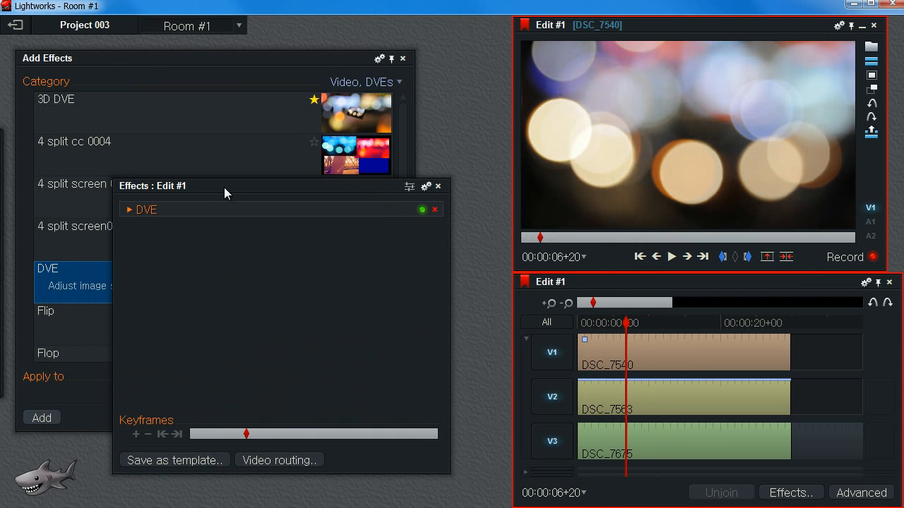
{"action": "mouse_move", "coordinate": [57, 287]}
{"action": "left_mouse_down"}
{"action": "mouse_move", "coordinate": [680, 414]}
{"action": "mouse_move", "coordinate": [593, 435]}
{"action": "mouse_move", "coordinate": [599, 452]}
{"action": "left_mouse_up"}
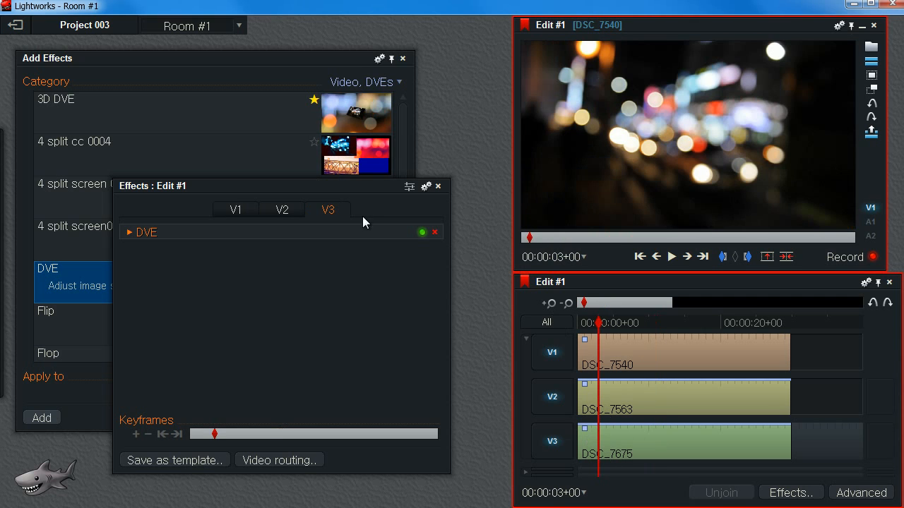
On the V1 DVE, set Crop Right to about 25% and Position X to about 0.12.
{"action": "left_click_drag", "start_coordinate": [333, 189], "coordinate": [288, 133]}
{"action": "left_click", "coordinate": [236, 155]}
{"action": "left_click", "coordinate": [285, 157]}
{"action": "left_click", "coordinate": [189, 153]}
{"action": "left_click", "coordinate": [84, 175]}
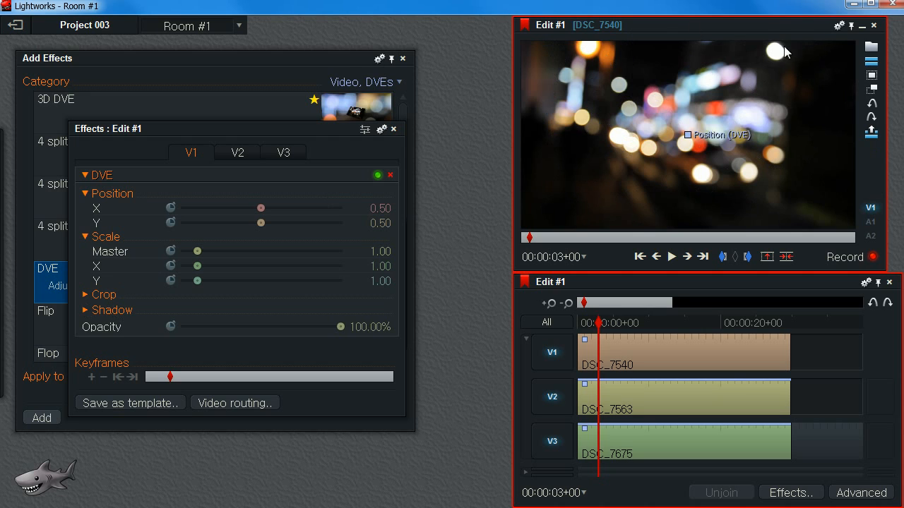
{"action": "left_click", "coordinate": [85, 293]}
{"action": "left_click", "coordinate": [85, 296]}
{"action": "left_click", "coordinate": [88, 296]}
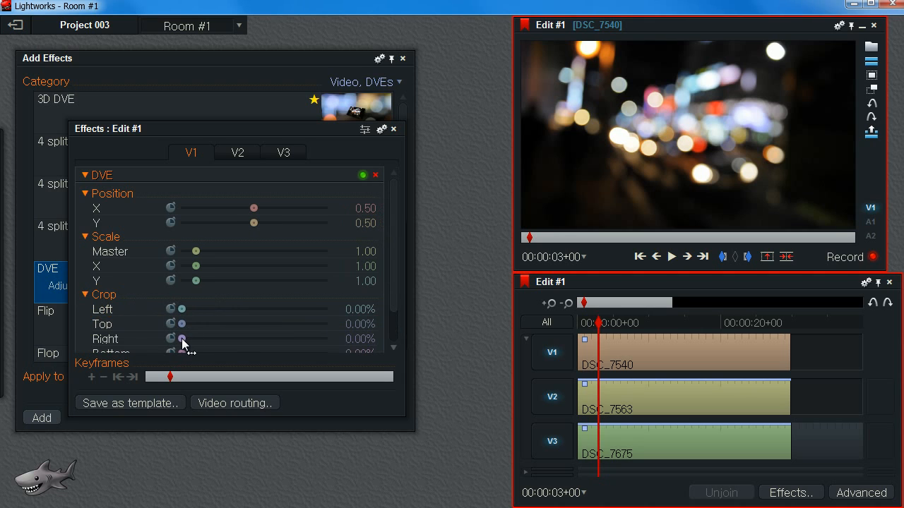
{"action": "left_click_drag", "start_coordinate": [184, 343], "coordinate": [218, 346]}
{"action": "mouse_move", "coordinate": [257, 207]}
{"action": "left_mouse_down"}
{"action": "mouse_move", "coordinate": [275, 208]}
{"action": "mouse_move", "coordinate": [241, 210]}
{"action": "mouse_move", "coordinate": [247, 221]}
{"action": "left_mouse_up"}
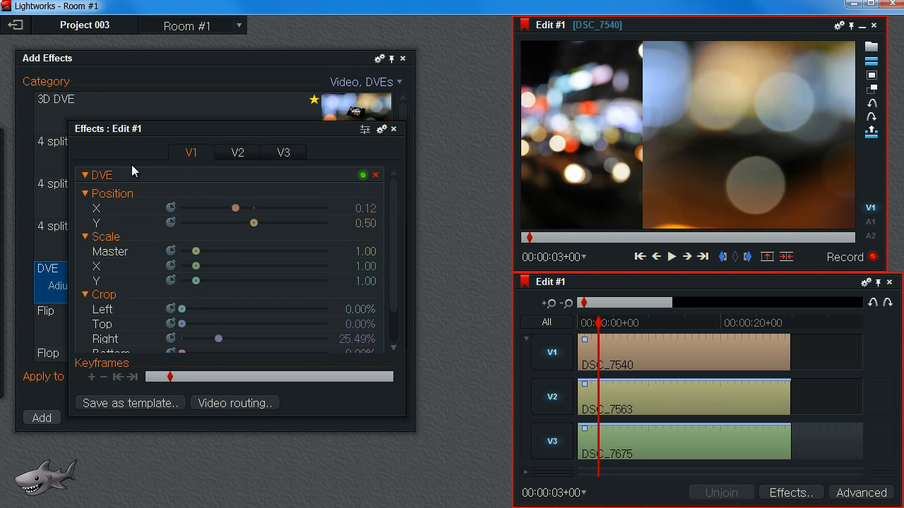
On the V2 DVE, set Position X to about 0.82 and Crop Right to about 68%.
{"action": "left_click", "coordinate": [223, 153]}
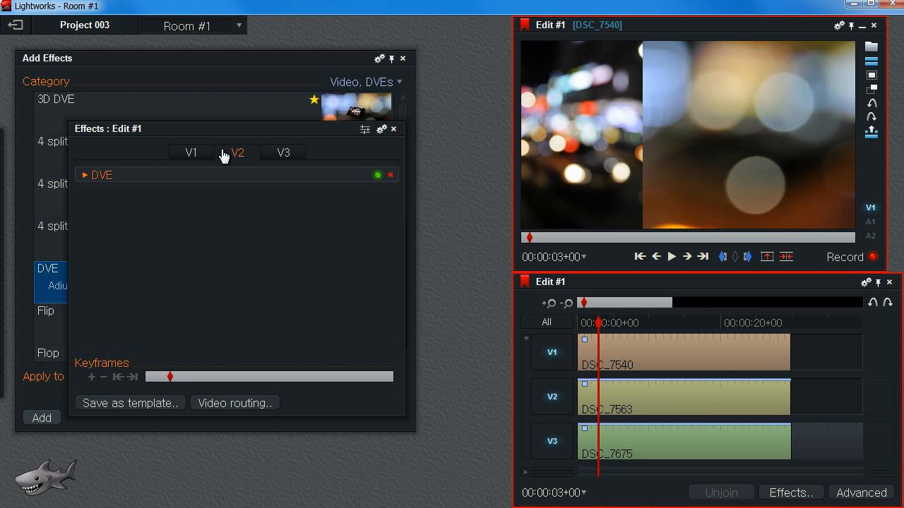
{"action": "left_click", "coordinate": [85, 175]}
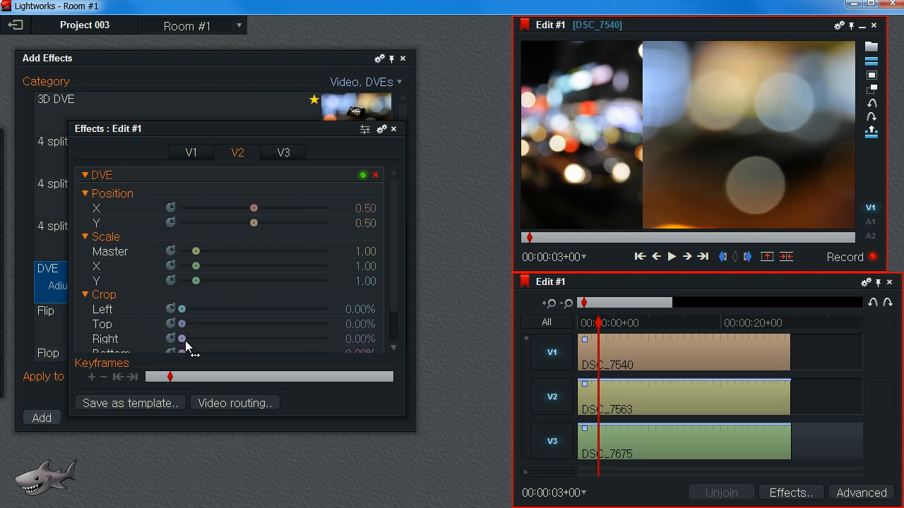
{"action": "mouse_move", "coordinate": [252, 209]}
{"action": "left_mouse_down"}
{"action": "mouse_move", "coordinate": [240, 207]}
{"action": "mouse_move", "coordinate": [289, 208]}
{"action": "mouse_move", "coordinate": [236, 203]}
{"action": "mouse_move", "coordinate": [269, 207]}
{"action": "left_mouse_up"}
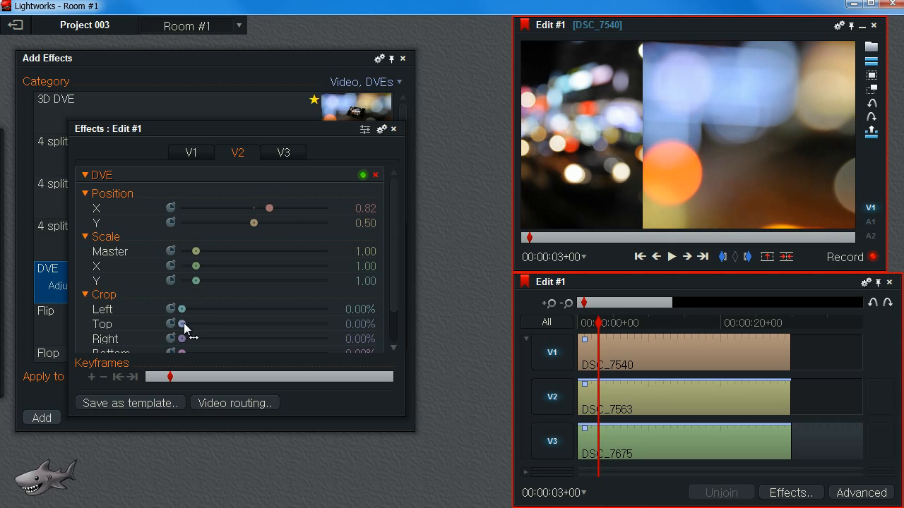
{"action": "left_click_drag", "start_coordinate": [182, 338], "coordinate": [280, 356]}
Nudge the V1 crop, then set the V2 DVE's Position X to about 0.79 and Crop Right to about 63%.
{"action": "left_click", "coordinate": [191, 152]}
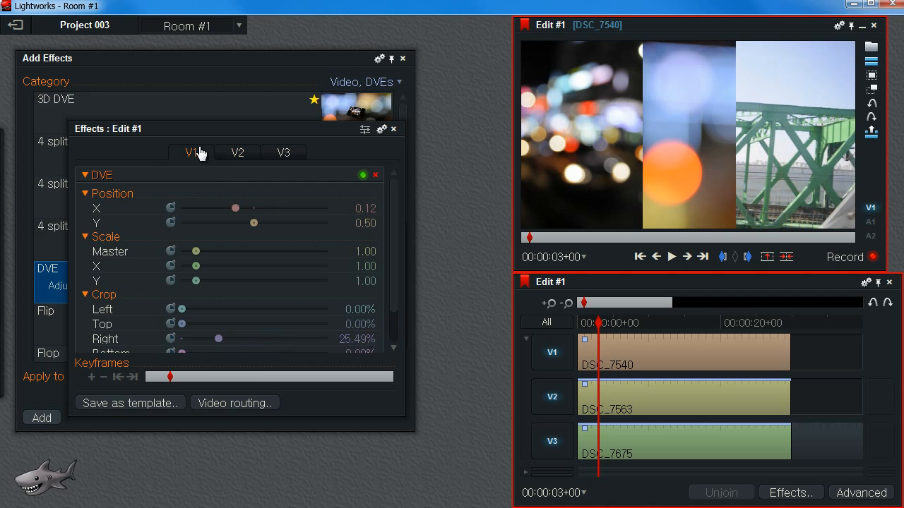
{"action": "left_click_drag", "start_coordinate": [220, 344], "coordinate": [226, 342]}
{"action": "left_click", "coordinate": [236, 157]}
{"action": "left_click_drag", "start_coordinate": [271, 209], "coordinate": [267, 209]}
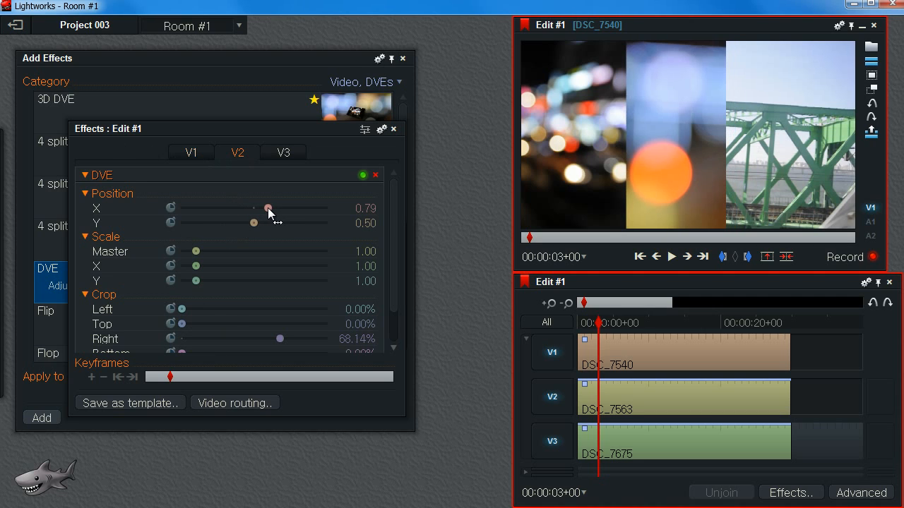
{"action": "left_click_drag", "start_coordinate": [282, 338], "coordinate": [274, 335]}
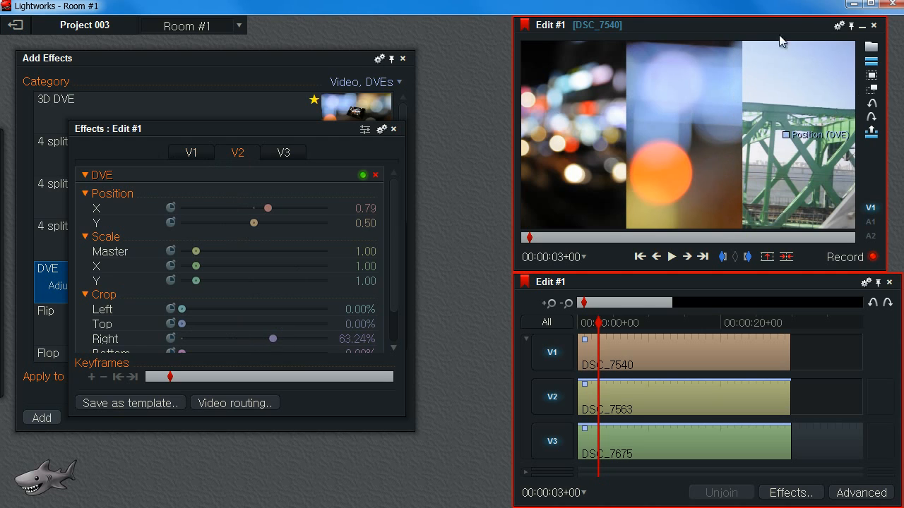
Set the V3 DVE's Position X to about 1.09.
{"action": "left_click", "coordinate": [288, 154]}
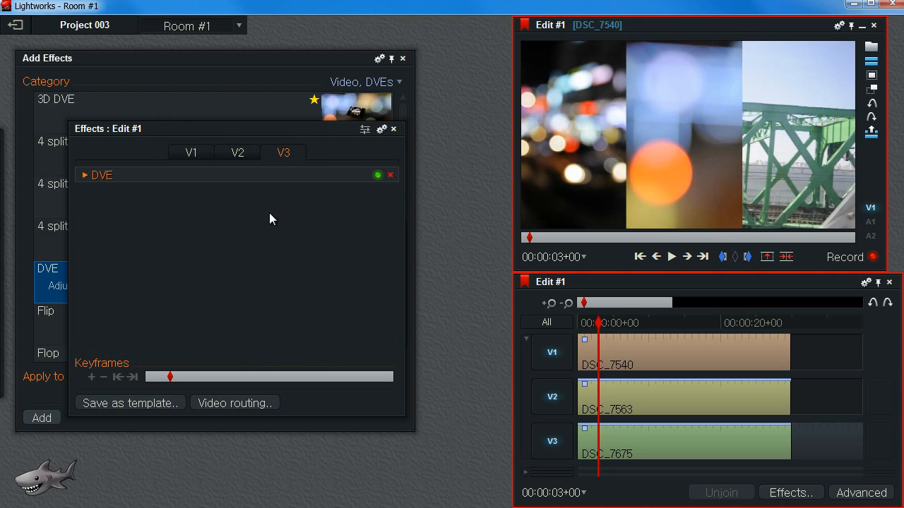
{"action": "left_click", "coordinate": [82, 176]}
{"action": "left_click_drag", "start_coordinate": [253, 207], "coordinate": [280, 218]}
{"action": "left_click_drag", "start_coordinate": [598, 323], "coordinate": [648, 352]}
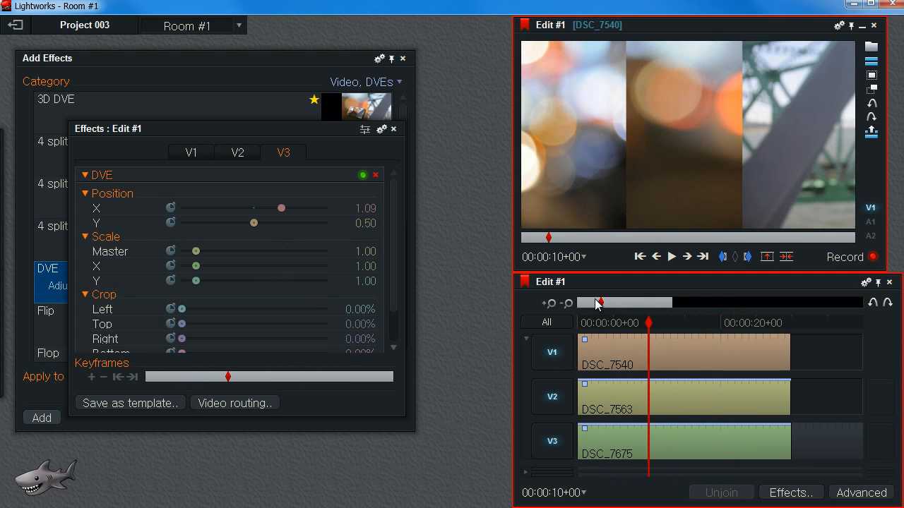
{"action": "mouse_move", "coordinate": [645, 323]}
{"action": "left_mouse_down"}
{"action": "mouse_move", "coordinate": [609, 323]}
{"action": "mouse_move", "coordinate": [667, 323]}
{"action": "mouse_move", "coordinate": [645, 323]}
{"action": "left_mouse_up"}
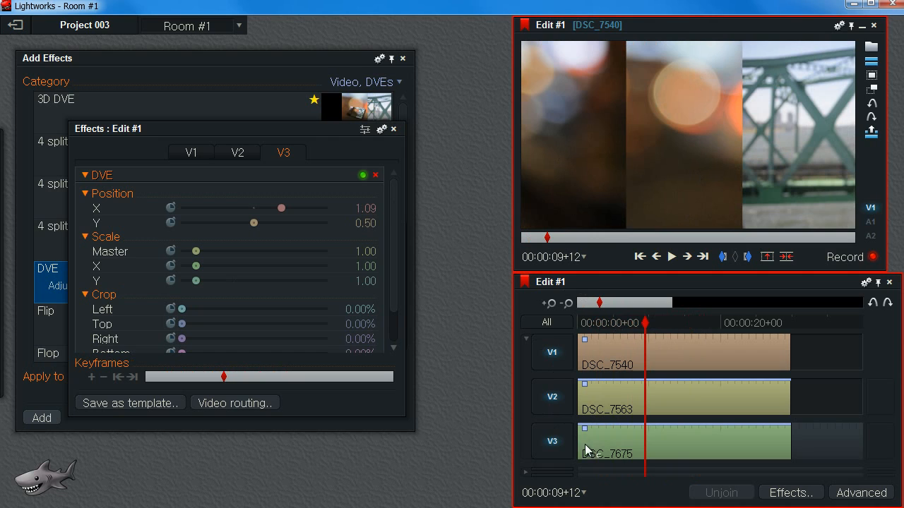
Disable track V3 and remove its DVE effect.
{"action": "left_click", "coordinate": [552, 441]}
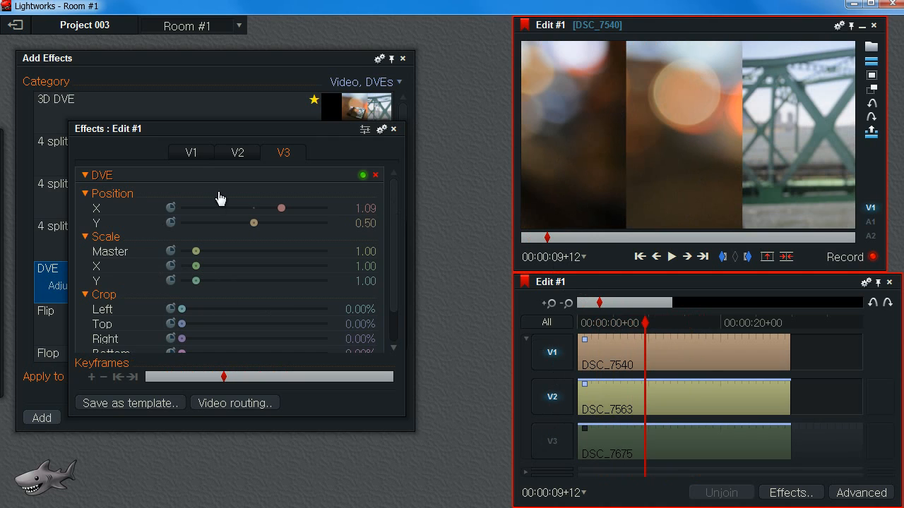
{"action": "left_click", "coordinate": [374, 174]}
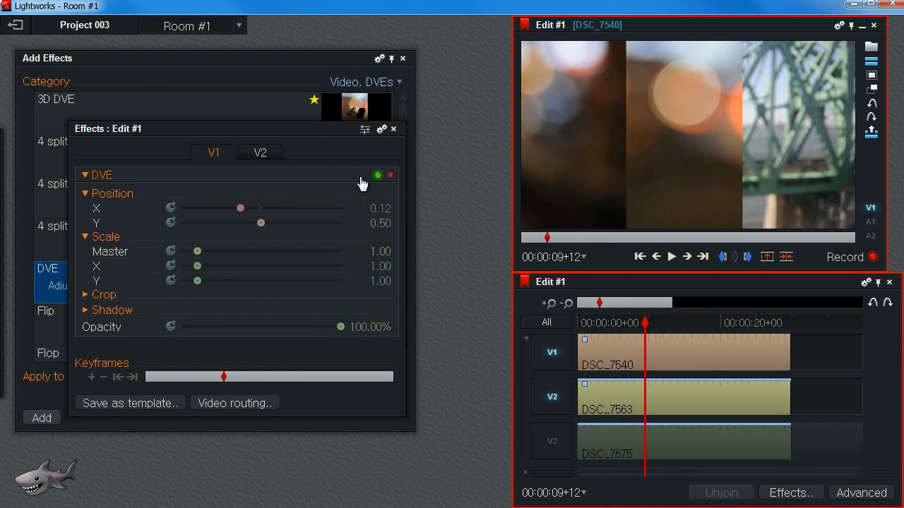
Reset the V1 DVE's Position X to 0.5.
{"action": "left_click", "coordinate": [259, 154]}
{"action": "left_click", "coordinate": [210, 152]}
{"action": "left_click", "coordinate": [259, 155]}
{"action": "left_click", "coordinate": [214, 153]}
{"action": "key", "text": "Return"}
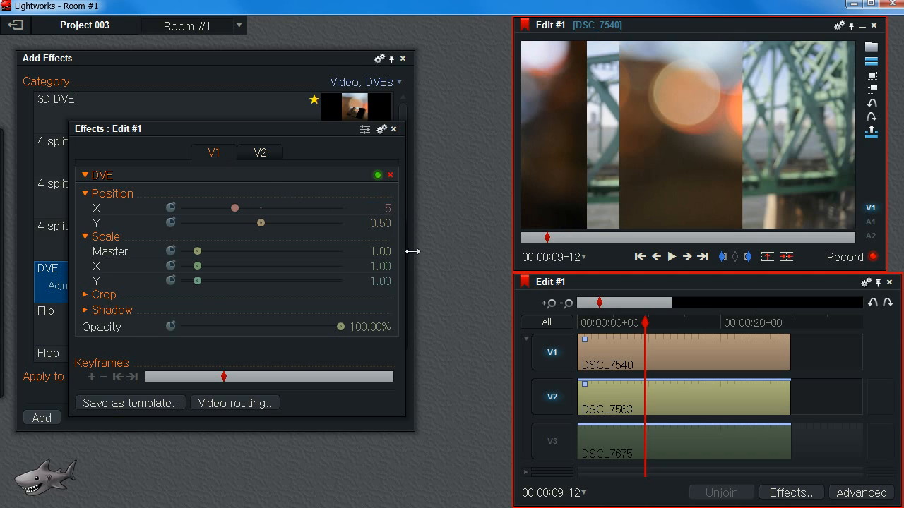
{"action": "key", "text": "Return"}
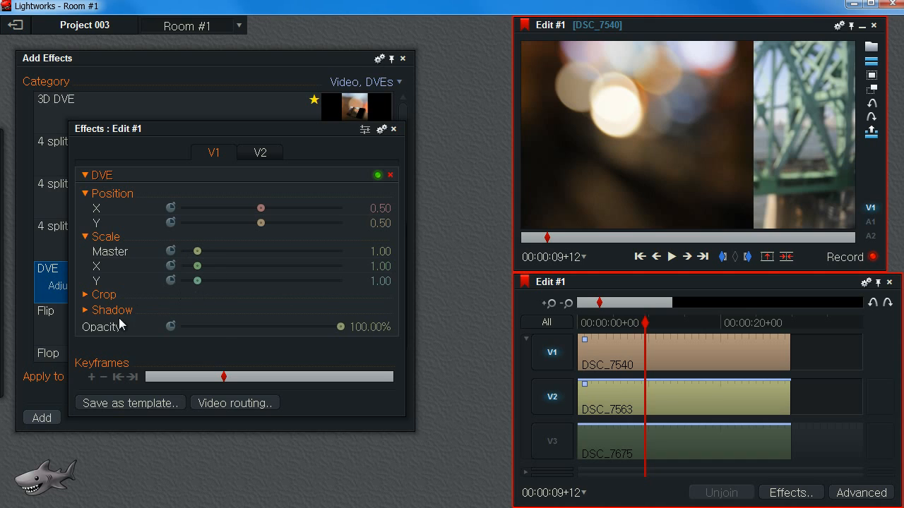
Set the V1 DVE's Crop Right to 0 and Crop Top to about 52%.
{"action": "left_click", "coordinate": [110, 295]}
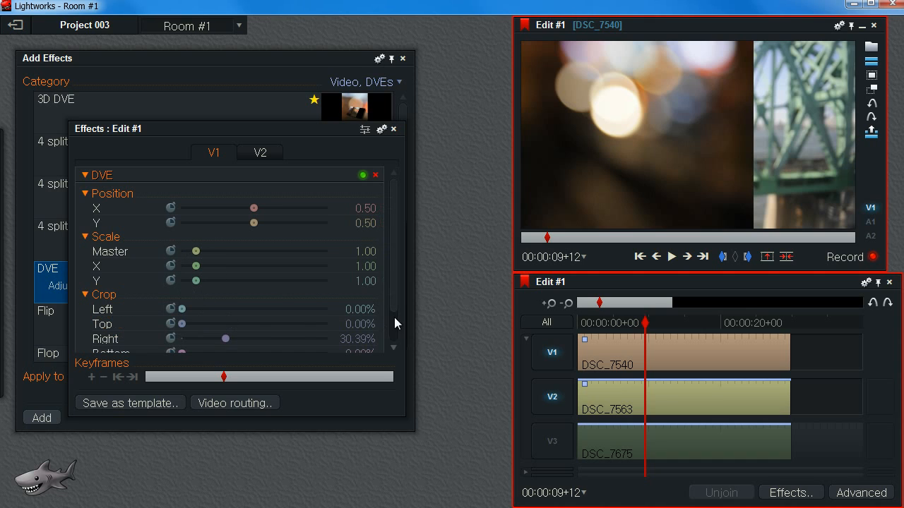
{"action": "left_click", "coordinate": [364, 340]}
{"action": "type", "text": "0"}
{"action": "key", "text": "Return"}
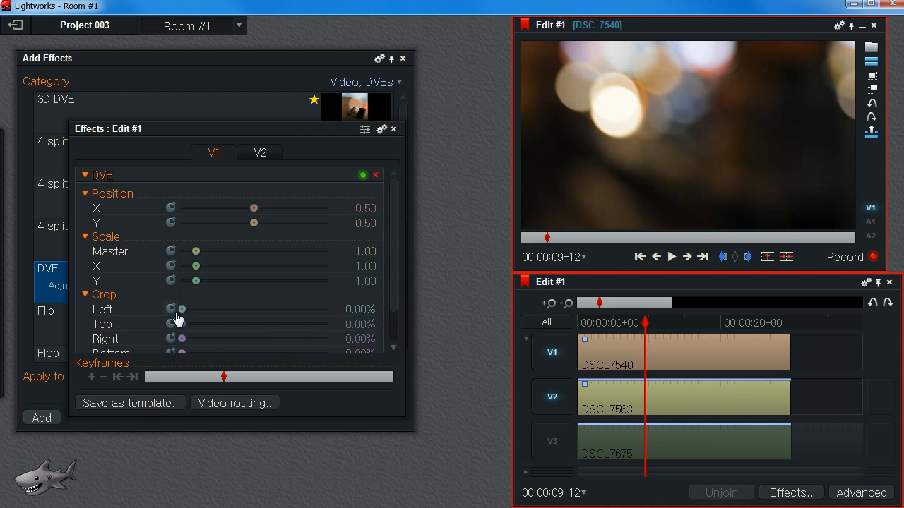
{"action": "left_click_drag", "start_coordinate": [182, 310], "coordinate": [259, 334]}
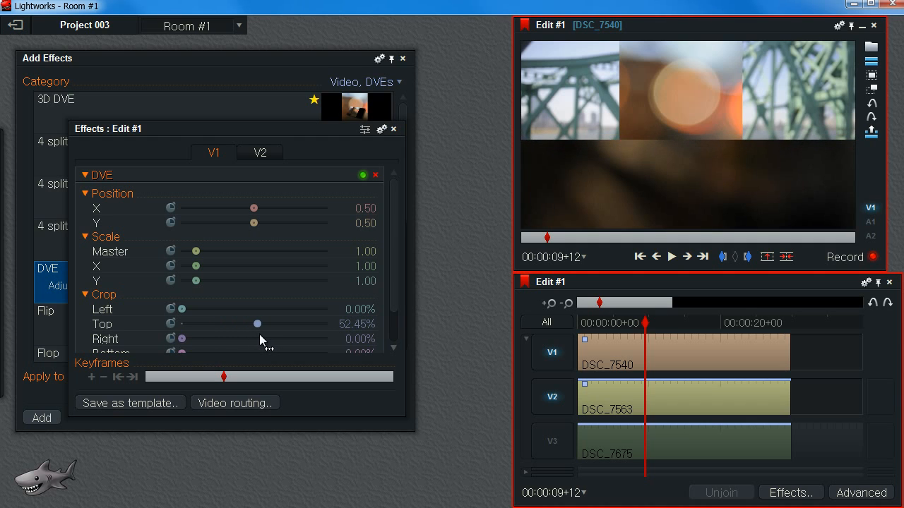
Delete the V3 track holding DSC_7675.
{"action": "right_click", "coordinate": [555, 446]}
{"action": "left_click", "coordinate": [584, 456]}
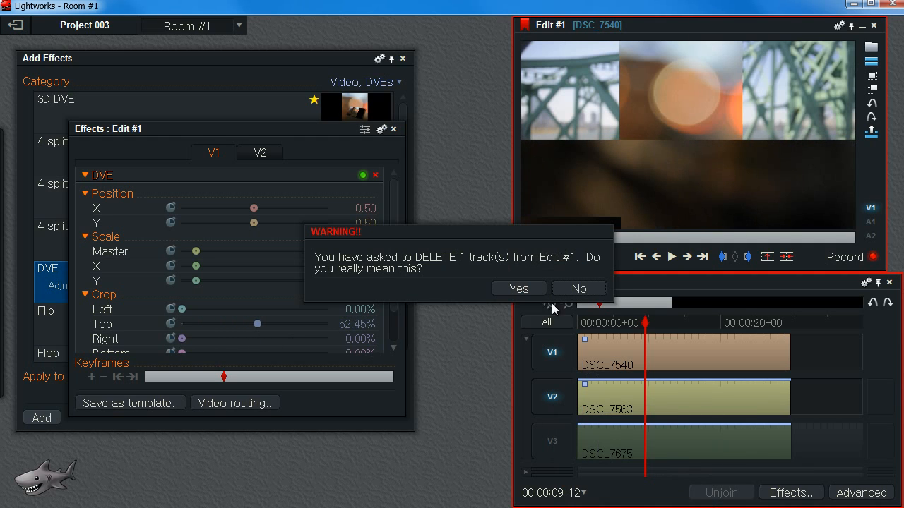
{"action": "left_click", "coordinate": [518, 289]}
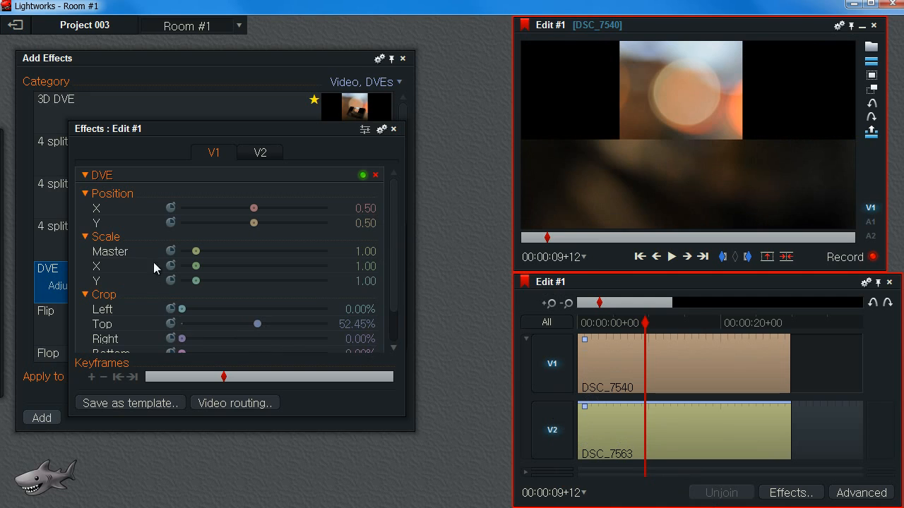
On the V2 DVE, set Position X to 0.5 and Crop Right to 0.
{"action": "left_click", "coordinate": [258, 154]}
{"action": "left_click", "coordinate": [368, 209]}
{"action": "type", "text": "0.5"}
{"action": "key", "text": "Return"}
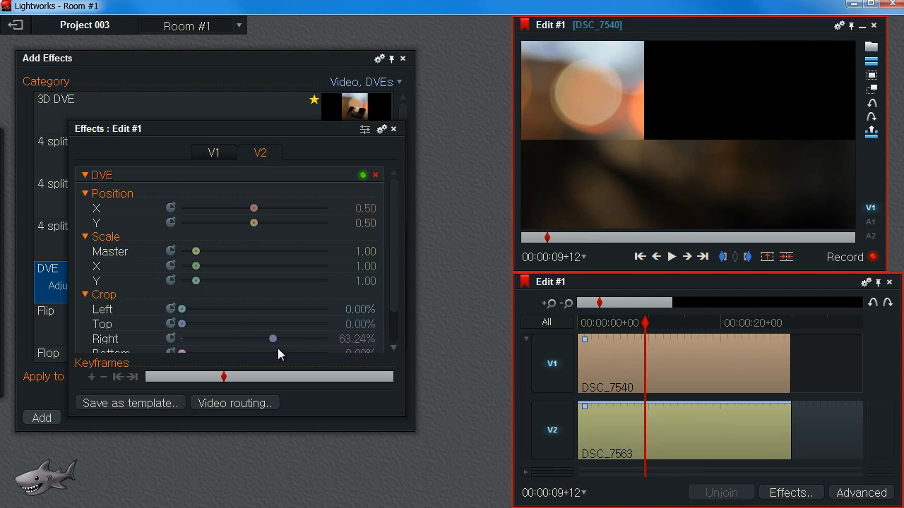
{"action": "left_click", "coordinate": [357, 339]}
{"action": "type", "text": "0"}
{"action": "key", "text": "Return"}
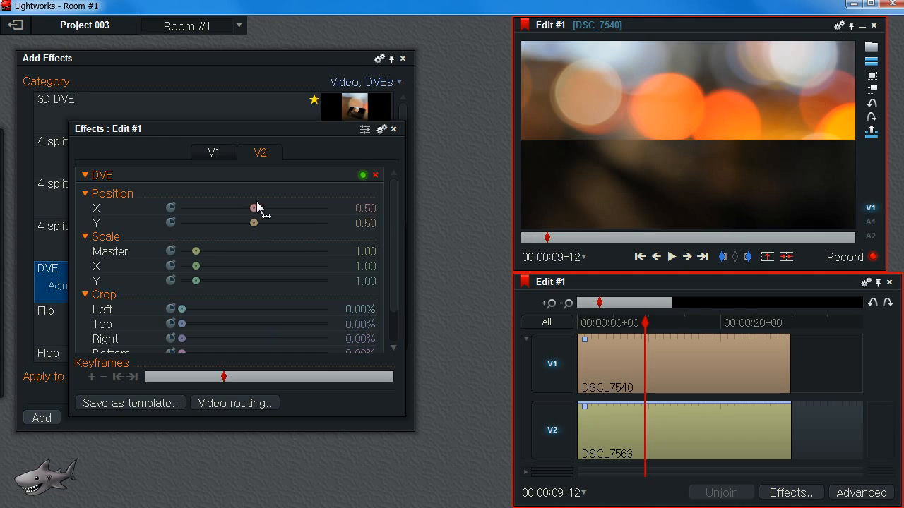
Set the V2 DVE's Position Y to about 0.79 and collapse its parameter groups.
{"action": "mouse_move", "coordinate": [253, 223]}
{"action": "left_mouse_down"}
{"action": "mouse_move", "coordinate": [285, 224]}
{"action": "mouse_move", "coordinate": [213, 236]}
{"action": "mouse_move", "coordinate": [272, 226]}
{"action": "mouse_move", "coordinate": [284, 235]}
{"action": "mouse_move", "coordinate": [246, 234]}
{"action": "left_mouse_up"}
{"action": "left_click_drag", "start_coordinate": [267, 239], "coordinate": [269, 236]}
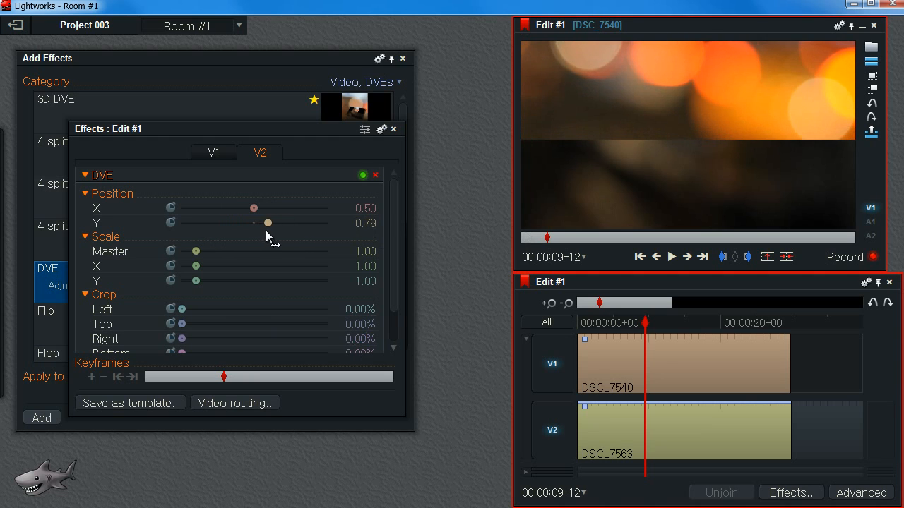
{"action": "left_click_drag", "start_coordinate": [641, 323], "coordinate": [669, 364]}
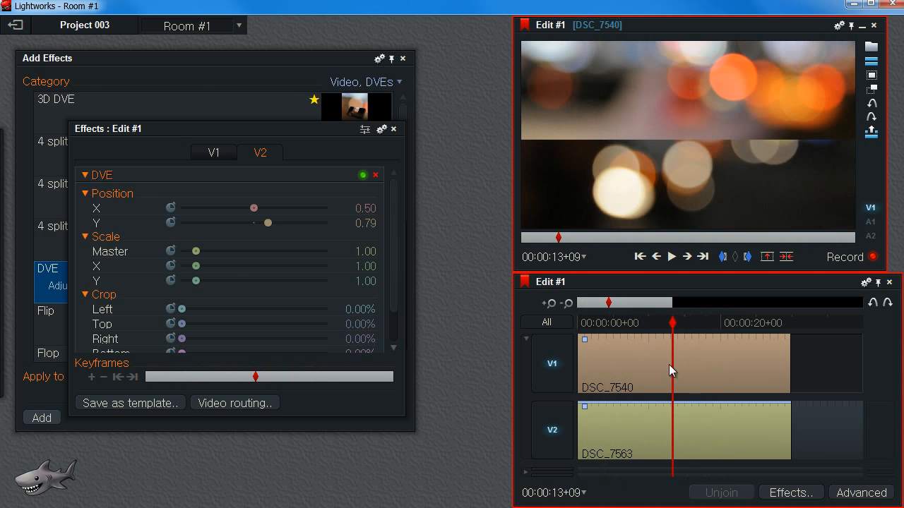
{"action": "left_click", "coordinate": [86, 295]}
{"action": "left_click", "coordinate": [85, 237]}
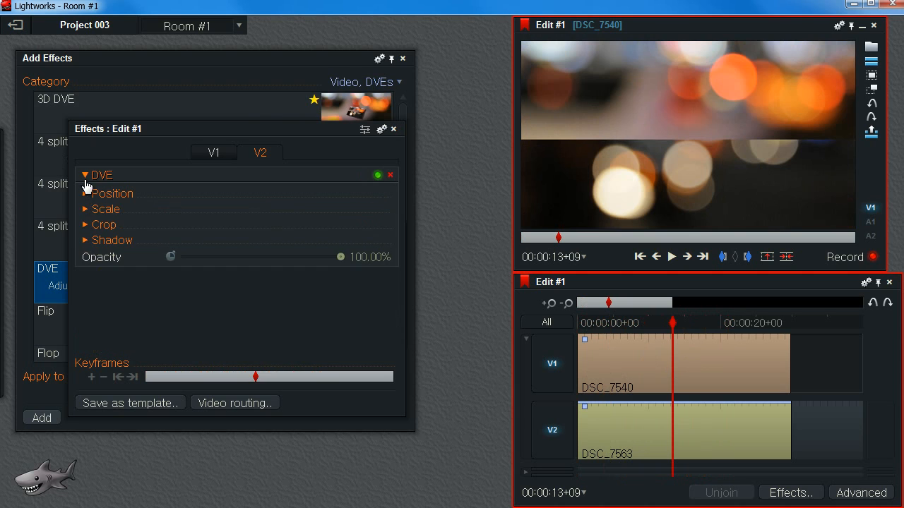
{"action": "left_click", "coordinate": [85, 193]}
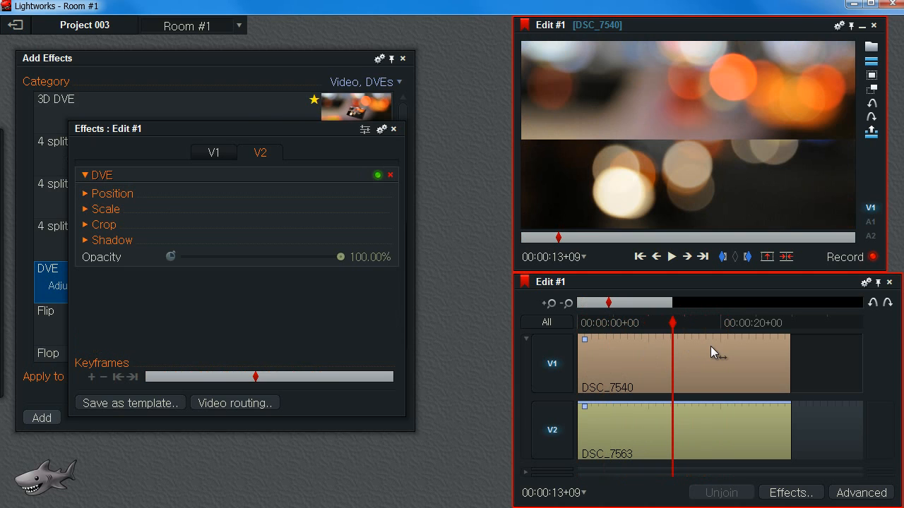